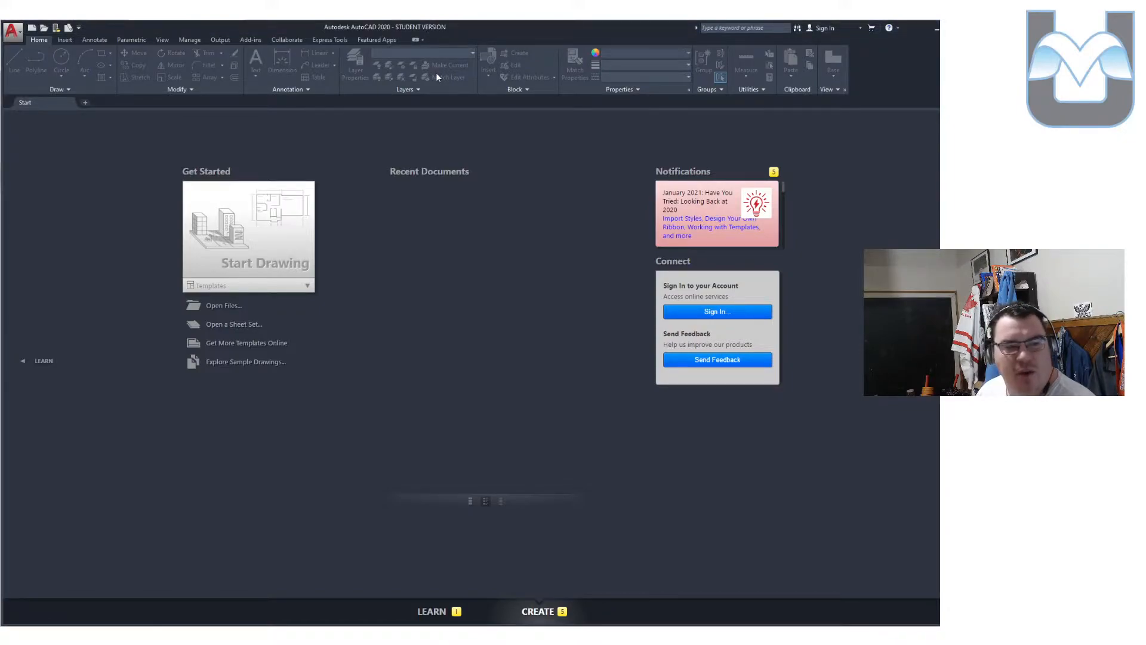
Switch to Chrome and open the CAD1 Assignment File link on the course's 2.1 - The Basics page.
left_click(0, 209)
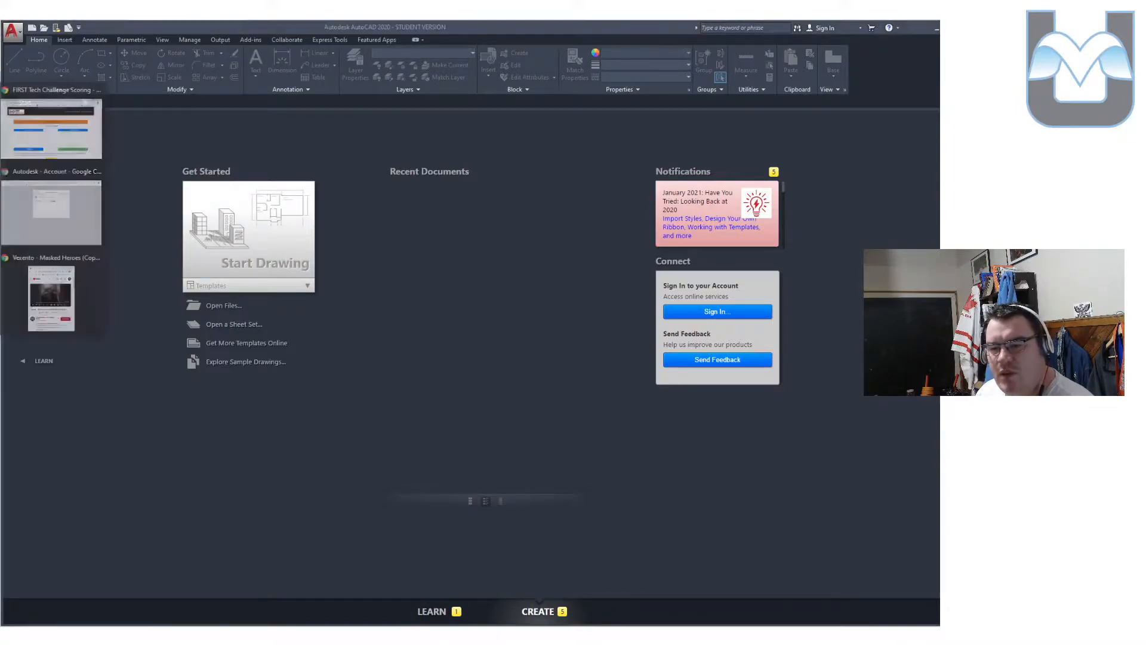
left_click(54, 209)
left_click(90, 27)
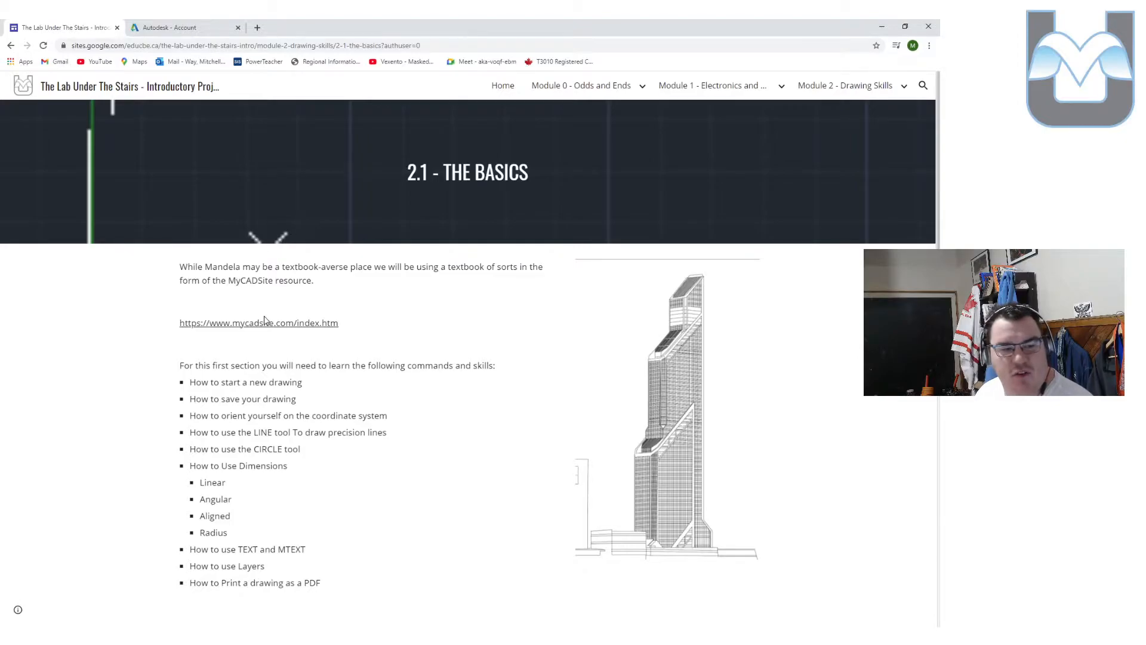
scroll(267, 320, "down", 7)
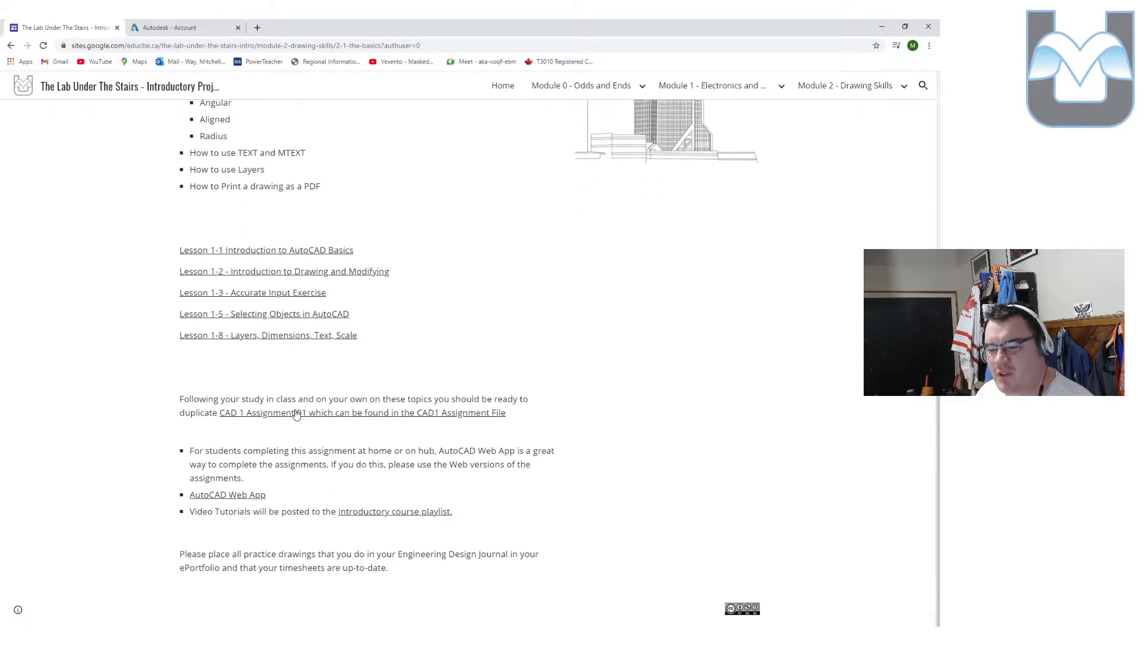
left_click(375, 423)
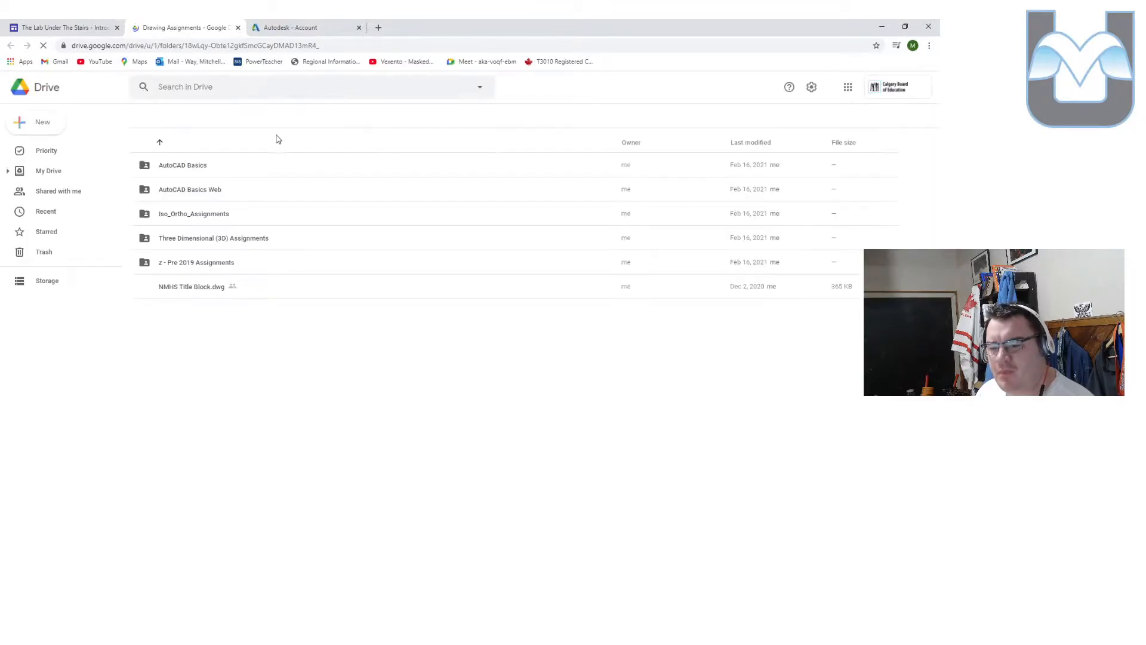
Preview CAD_Basics01_DrawingLines_V2.pdf from the AutoCAD Basics folder and close the preview.
double_click(192, 167)
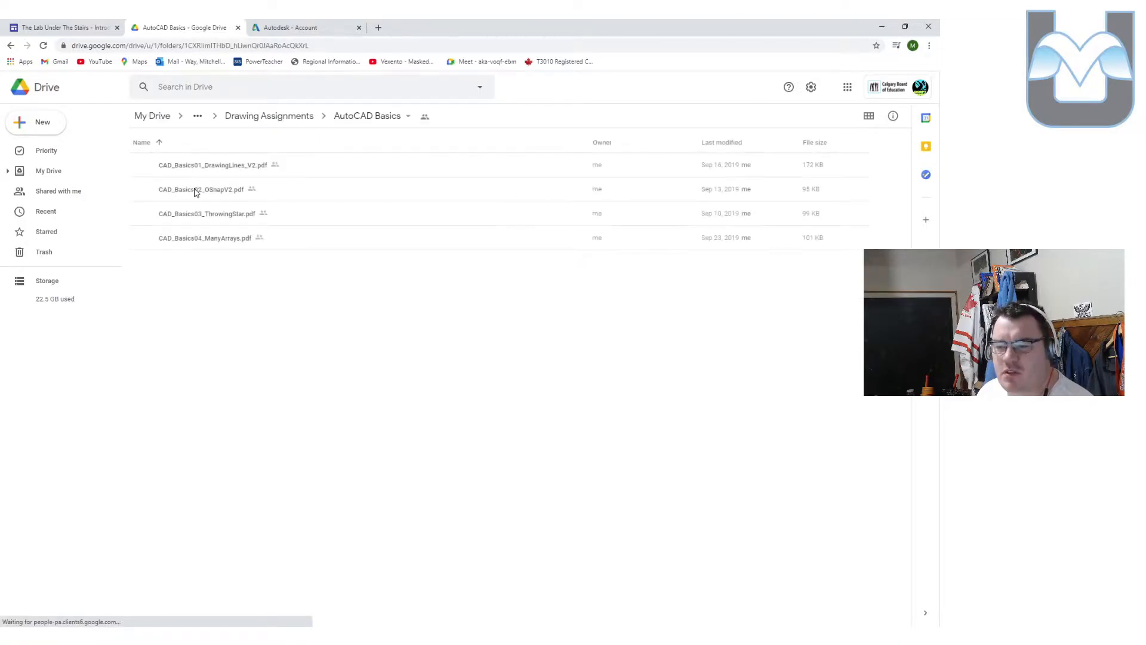
double_click(213, 169)
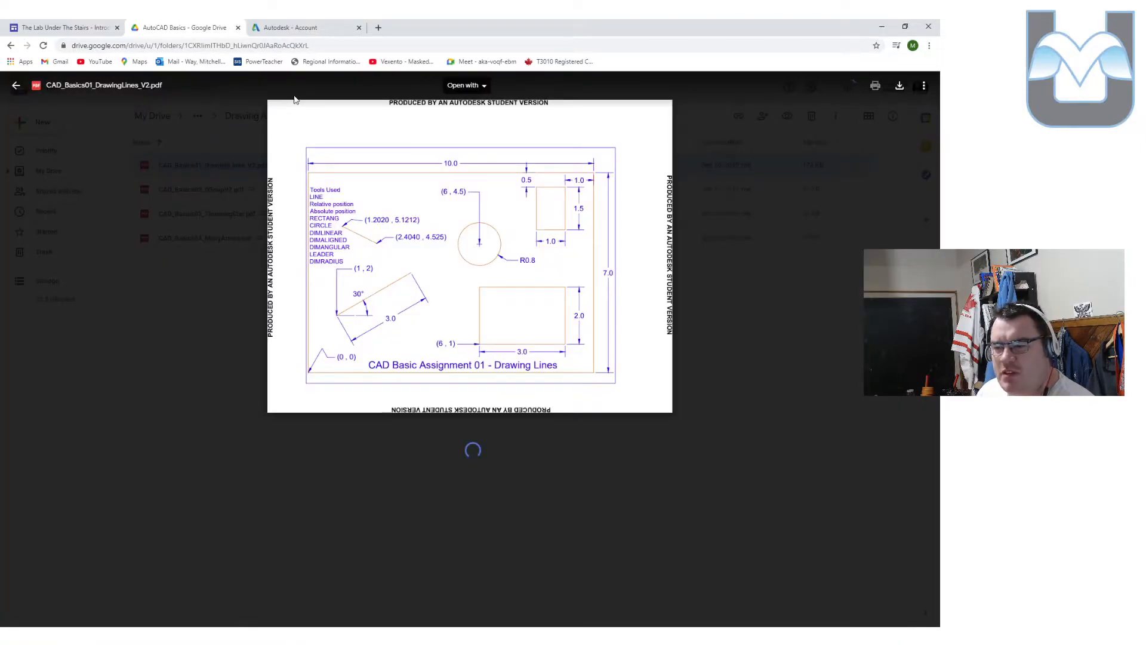
left_click(218, 276)
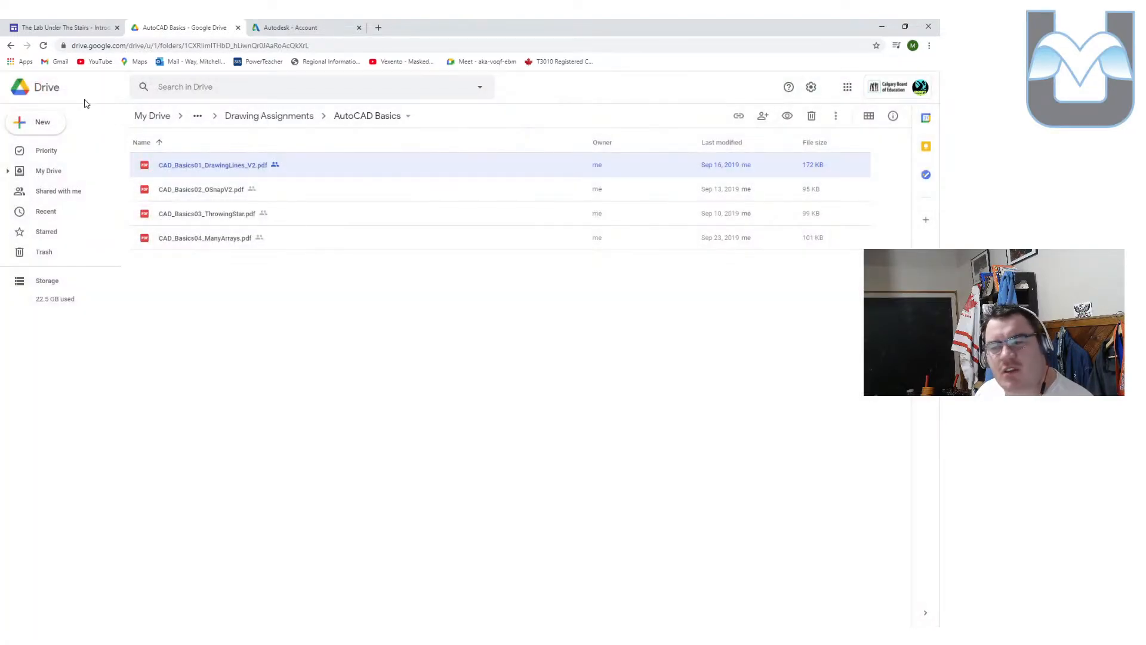
Open CAD 1 - 01 - Drawing Lines.pdf from the z - Pre 2019 Assignments folder, enlarged, and move its window off this screen.
left_click(302, 117)
double_click(199, 260)
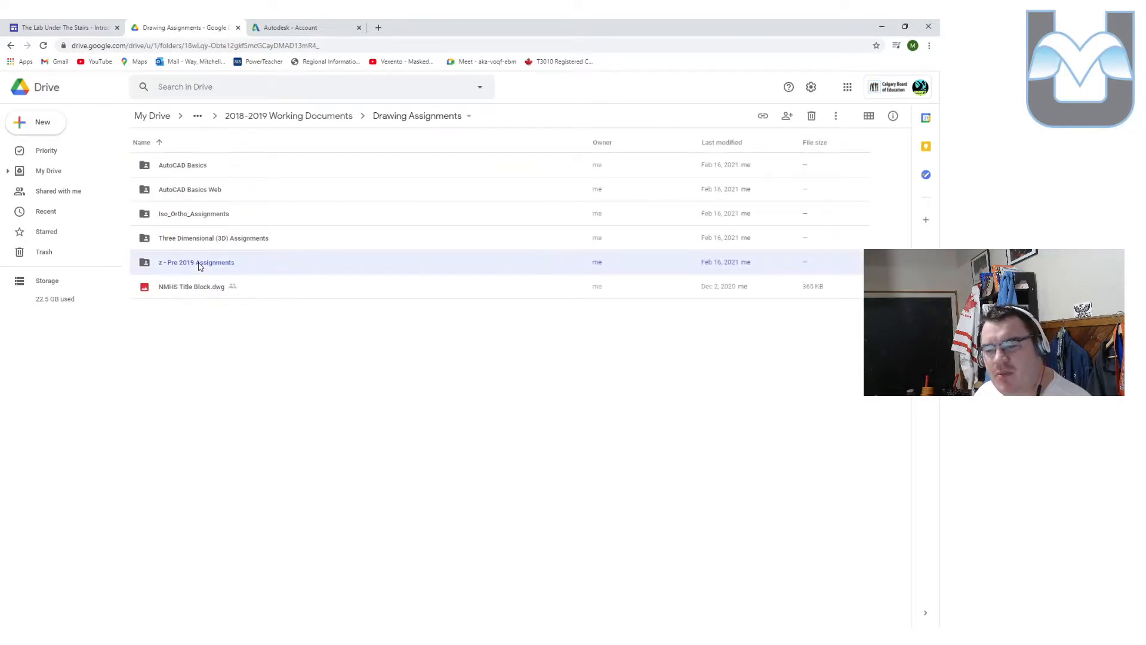
double_click(268, 169)
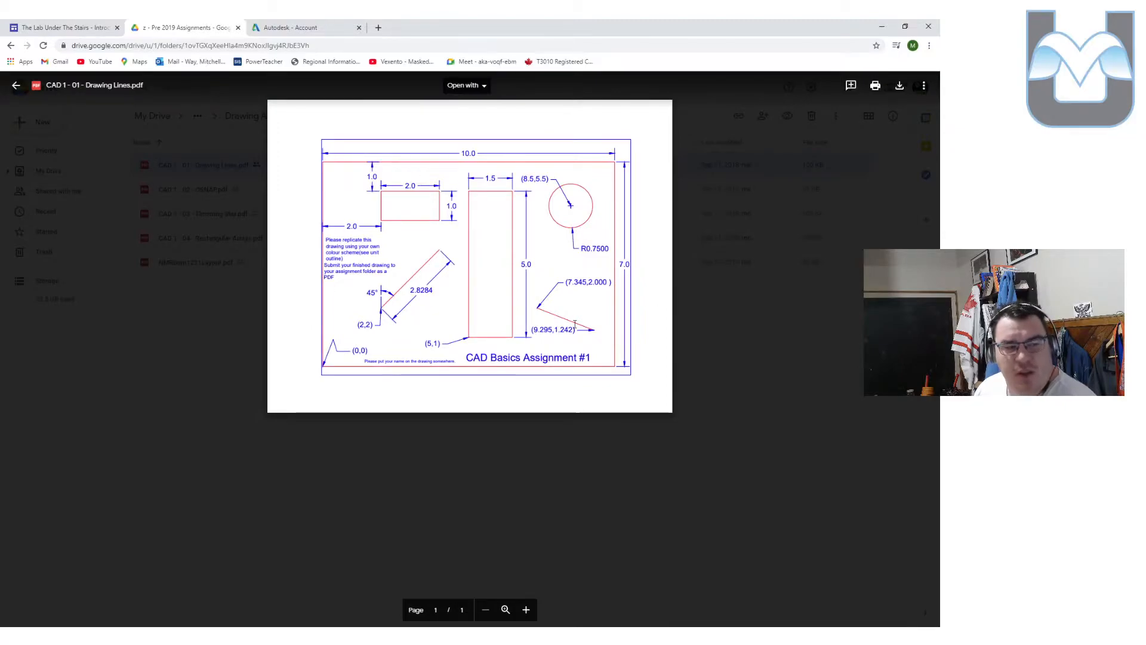
left_click(505, 610)
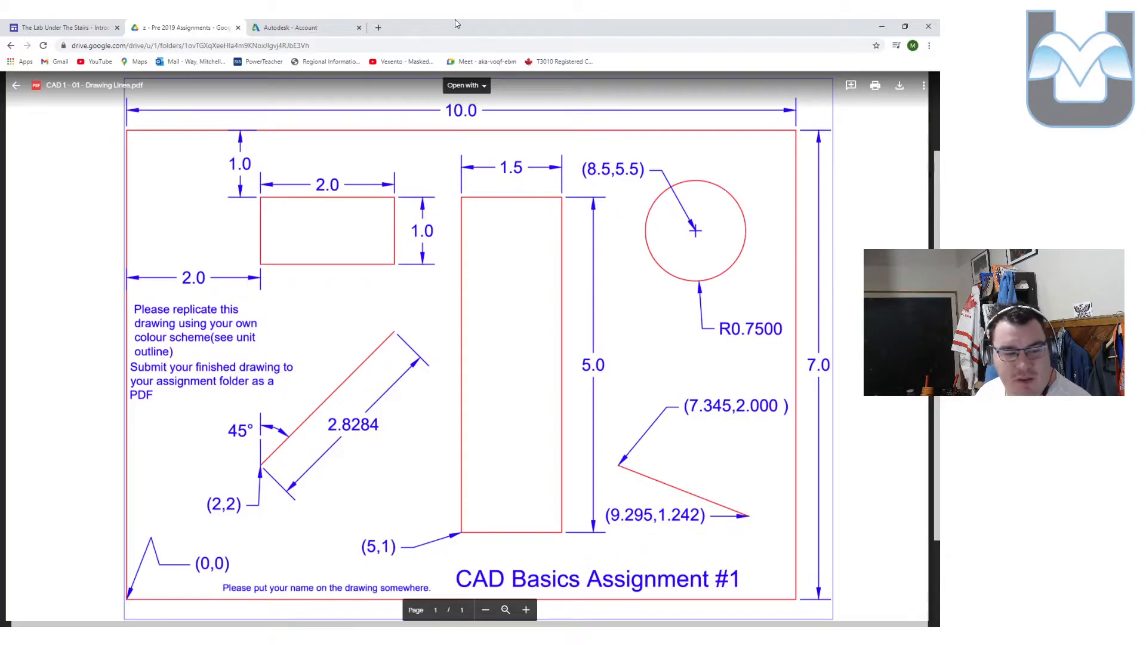
left_click_drag(457, 24, 0, 224)
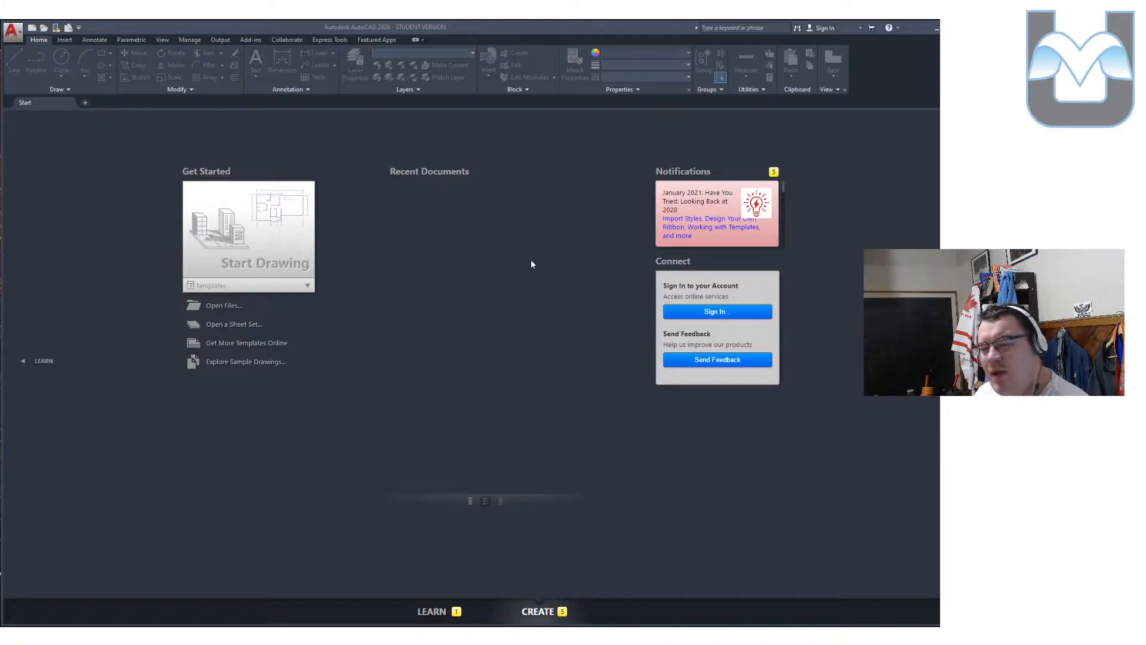
Switch to AutoCAD and maximize its window on the screen.
left_click(404, 27)
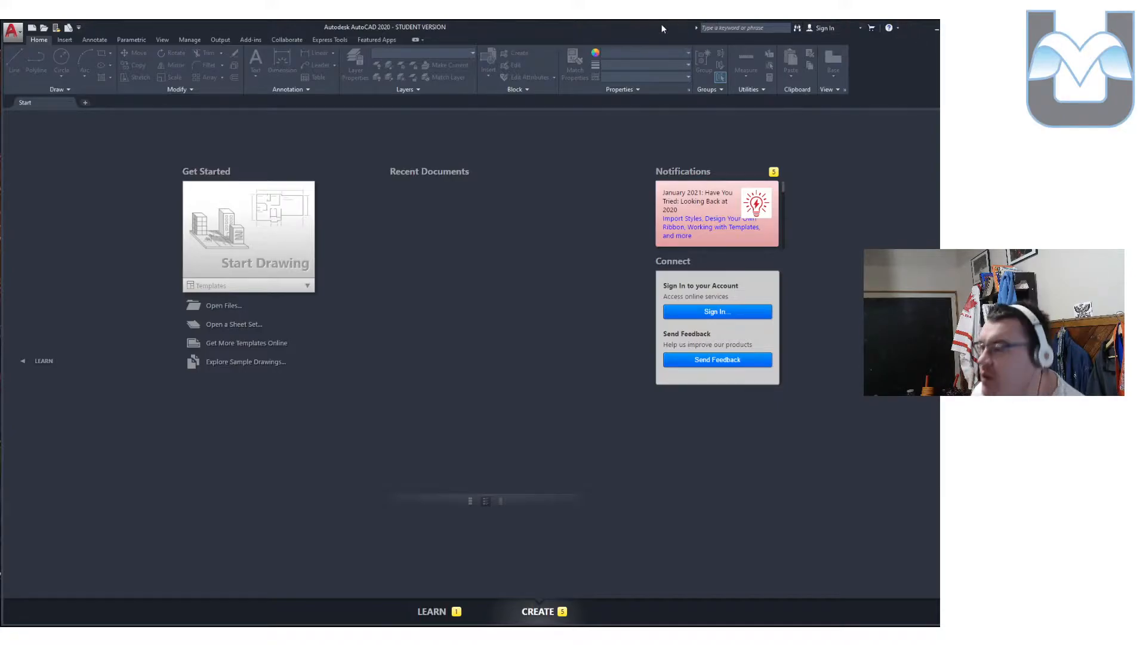
left_click_drag(662, 24, 608, 34)
double_click(608, 33)
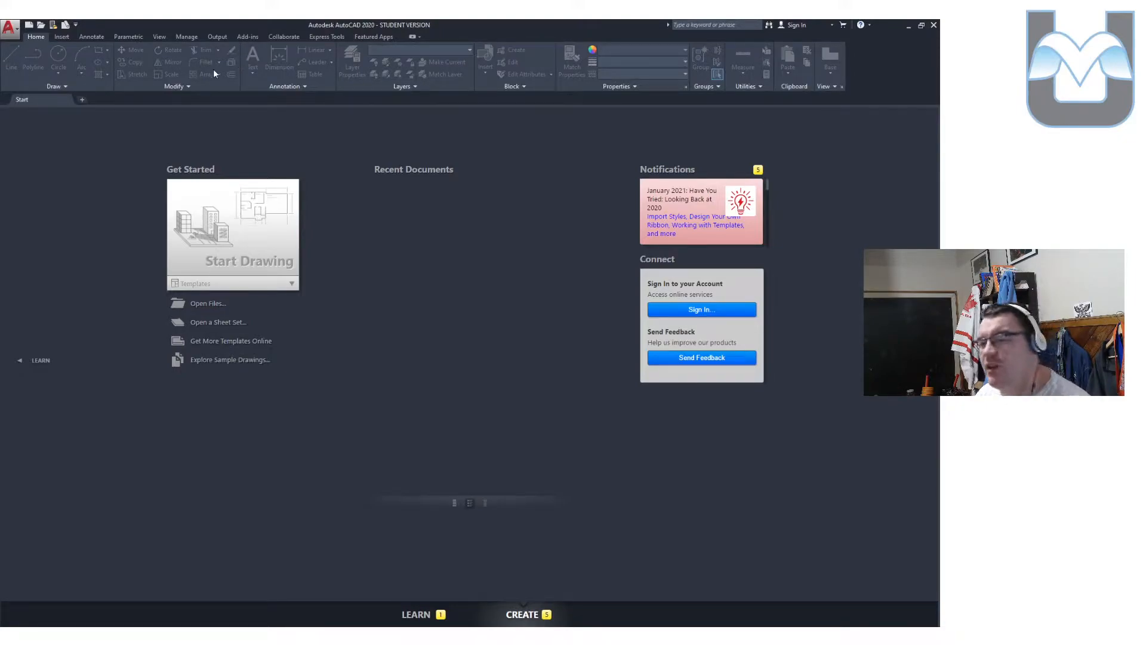
Create a new drawing from the acad template.
left_click(10, 28)
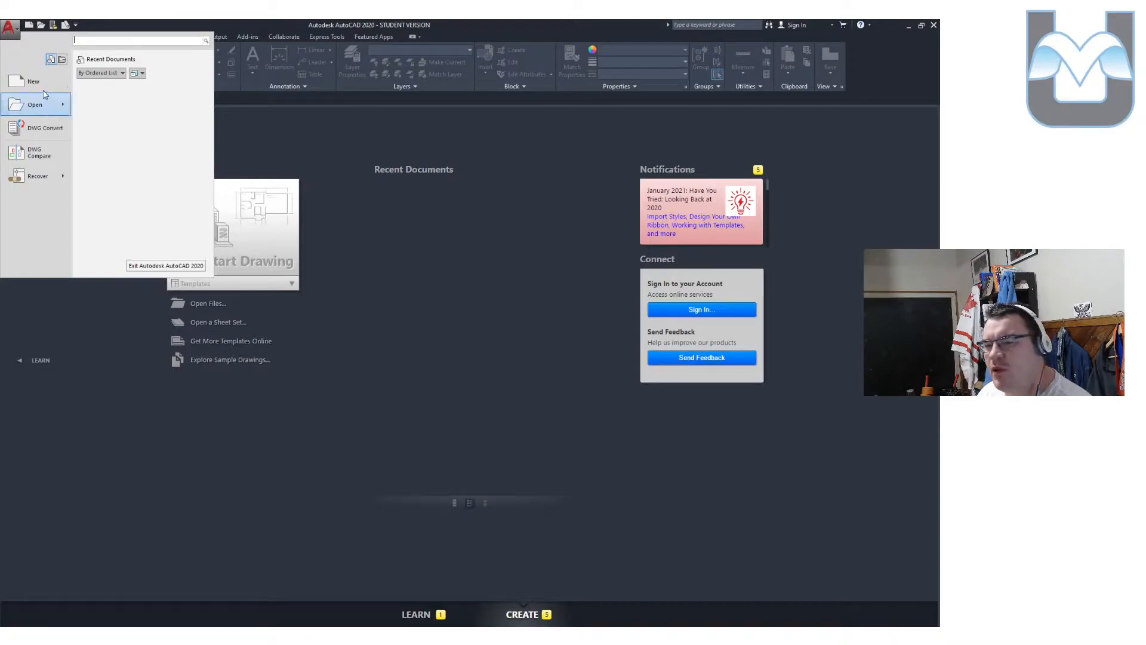
left_click(422, 218)
key("ctrl+n")
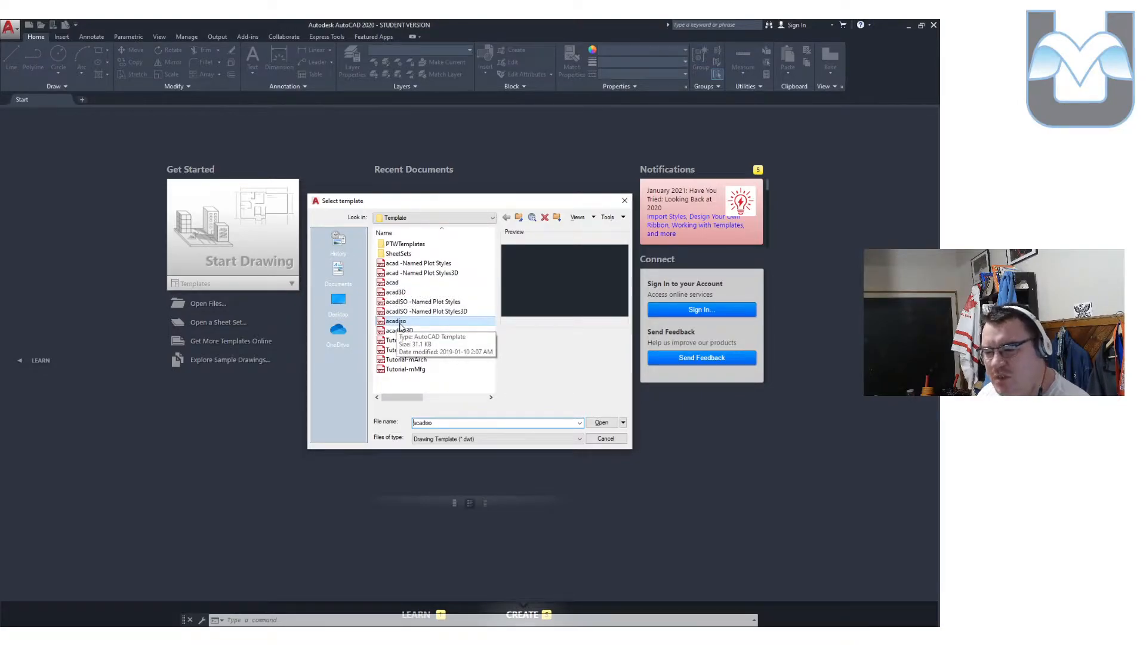
left_click(394, 283)
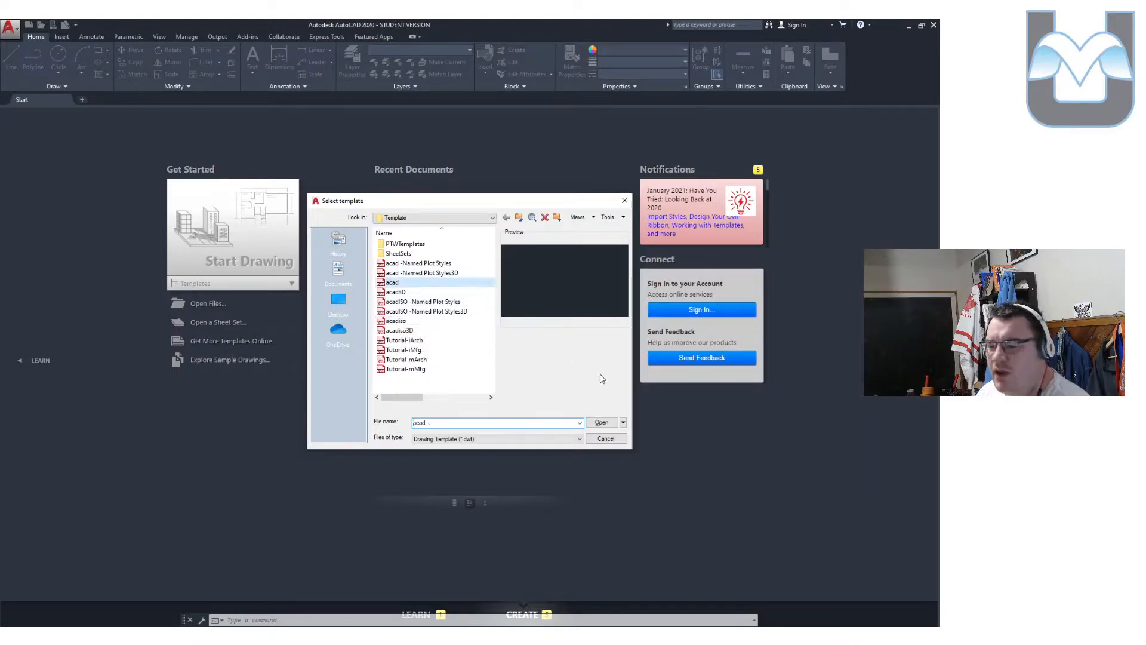
left_click(604, 423)
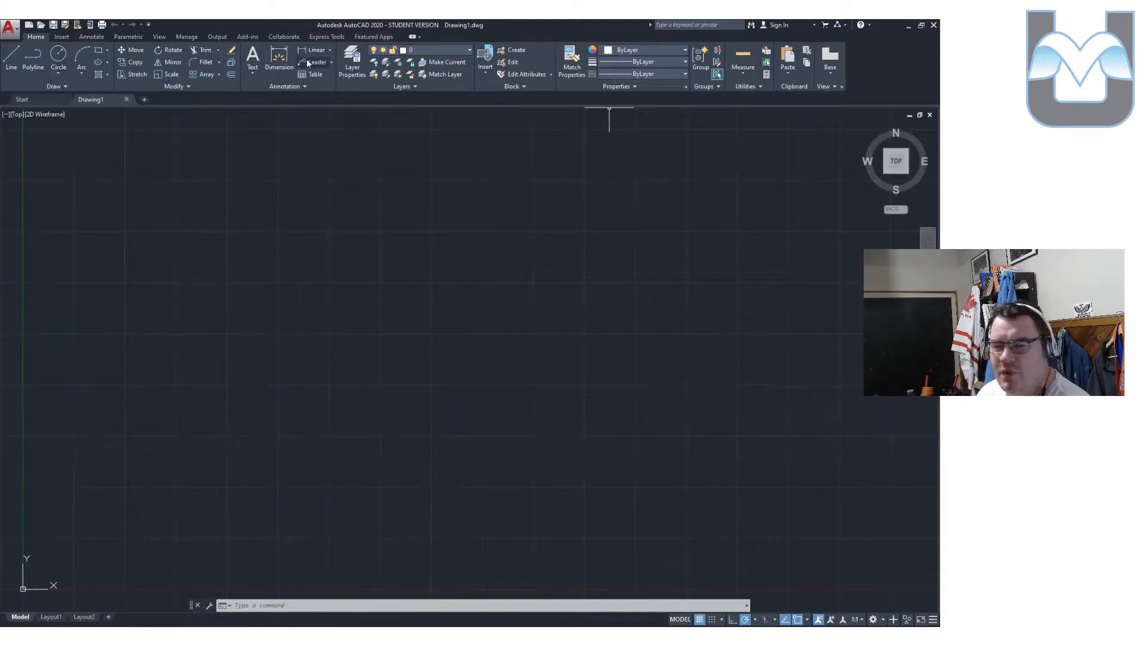
left_click(331, 52)
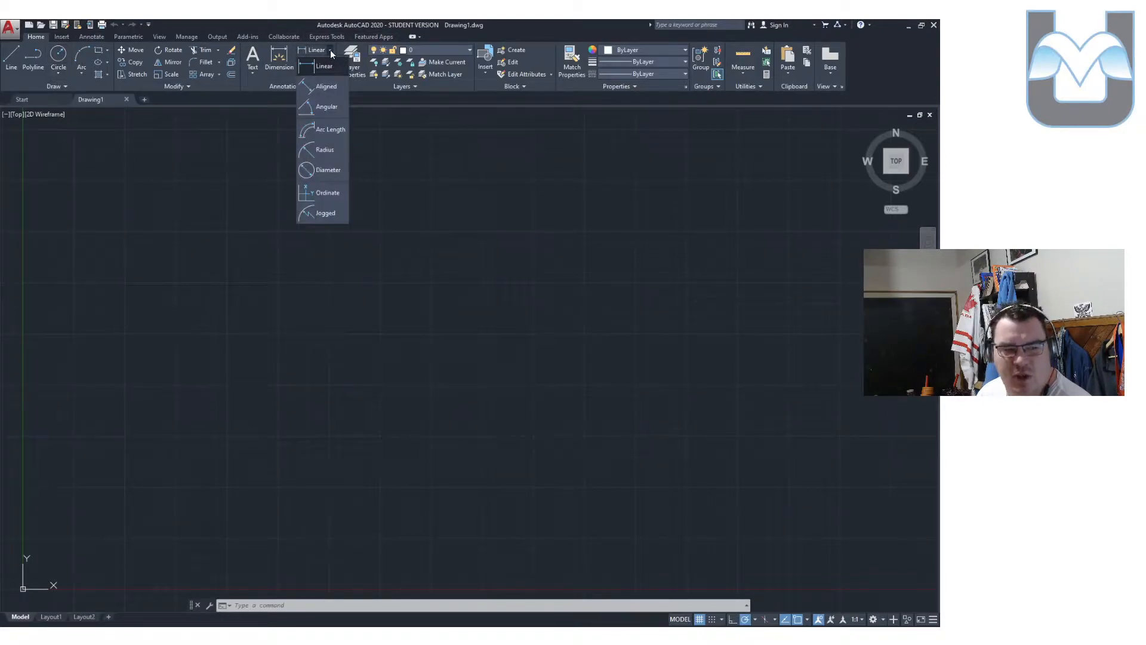
left_click(331, 51)
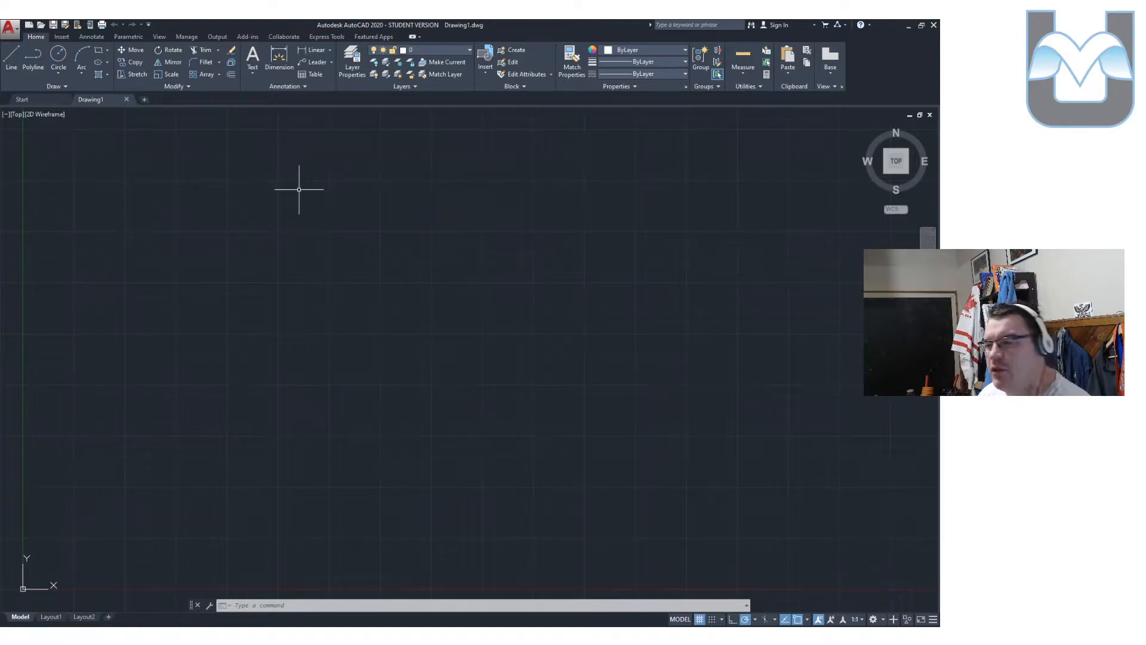
Save the drawing in the Documents folder under the name CAD_Basics_01_Example.
left_click(9, 27)
left_click(34, 154)
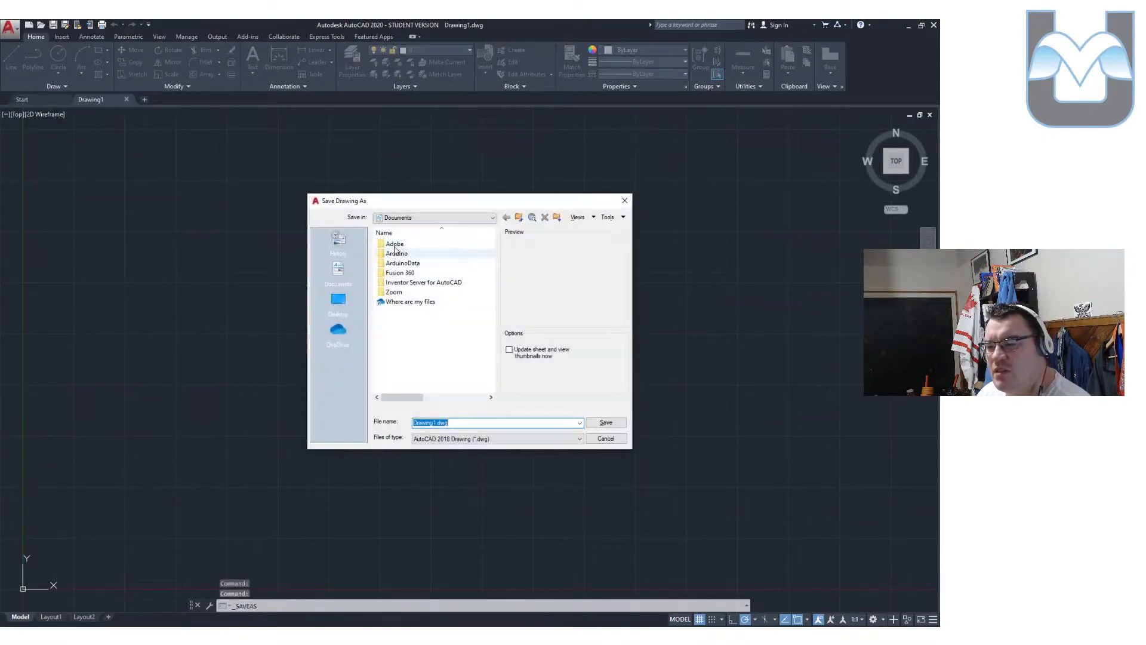
type("CAD_Basics_01")
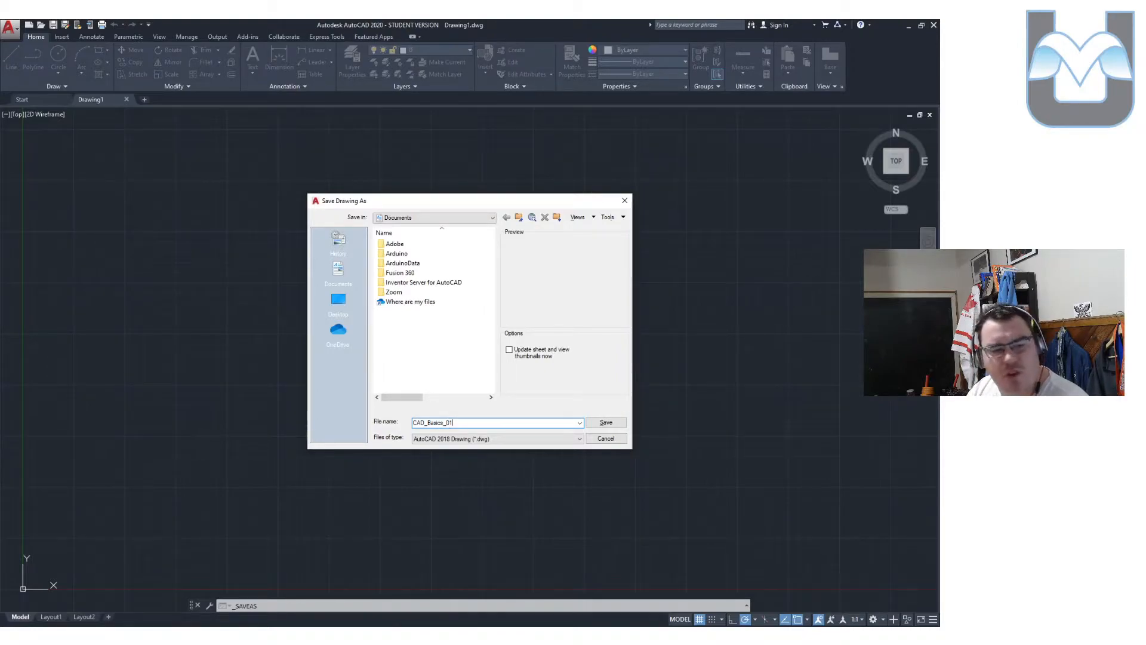
type("_Example")
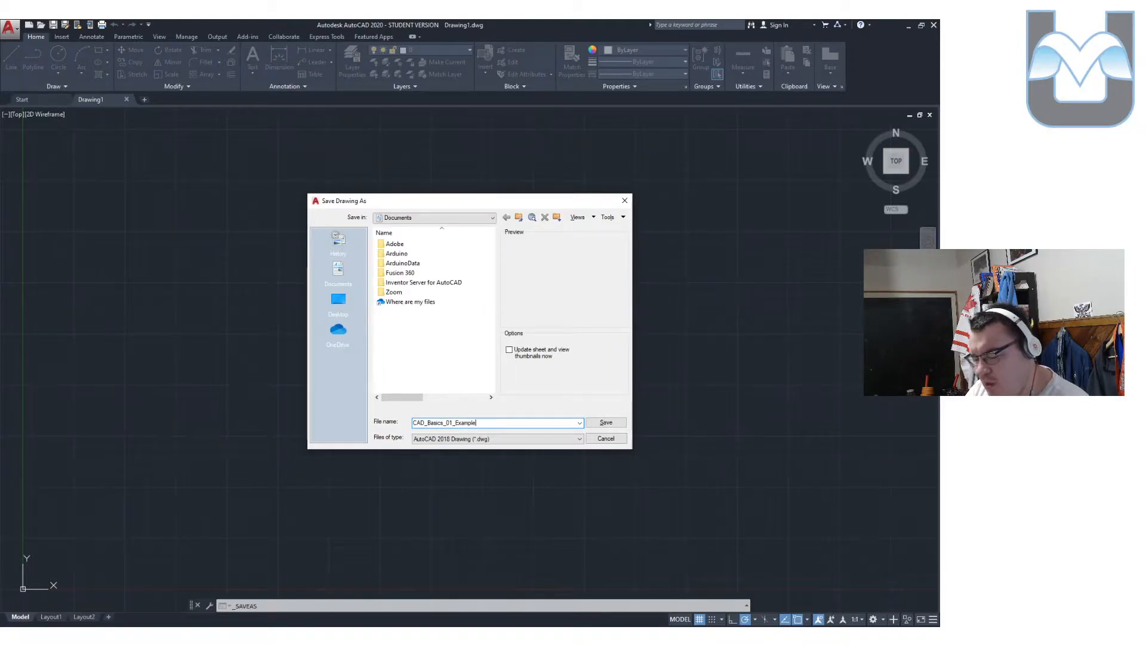
left_click(606, 423)
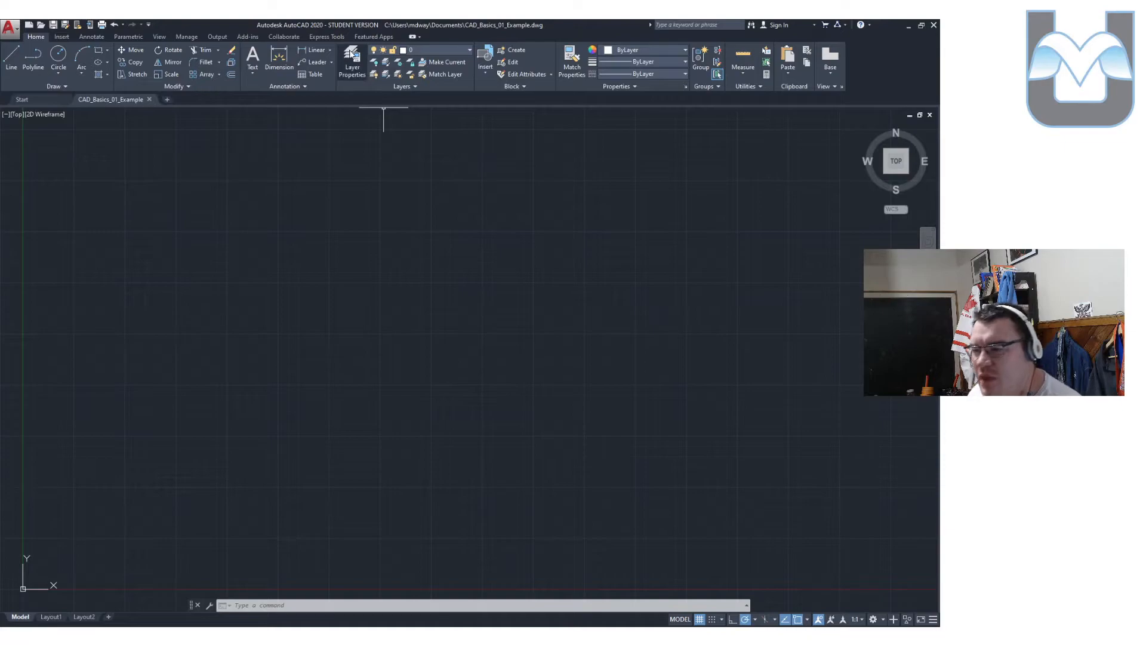
Show the Layer Properties Manager as an enlarged floating palette over the middle of the drawing area.
left_click(352, 54)
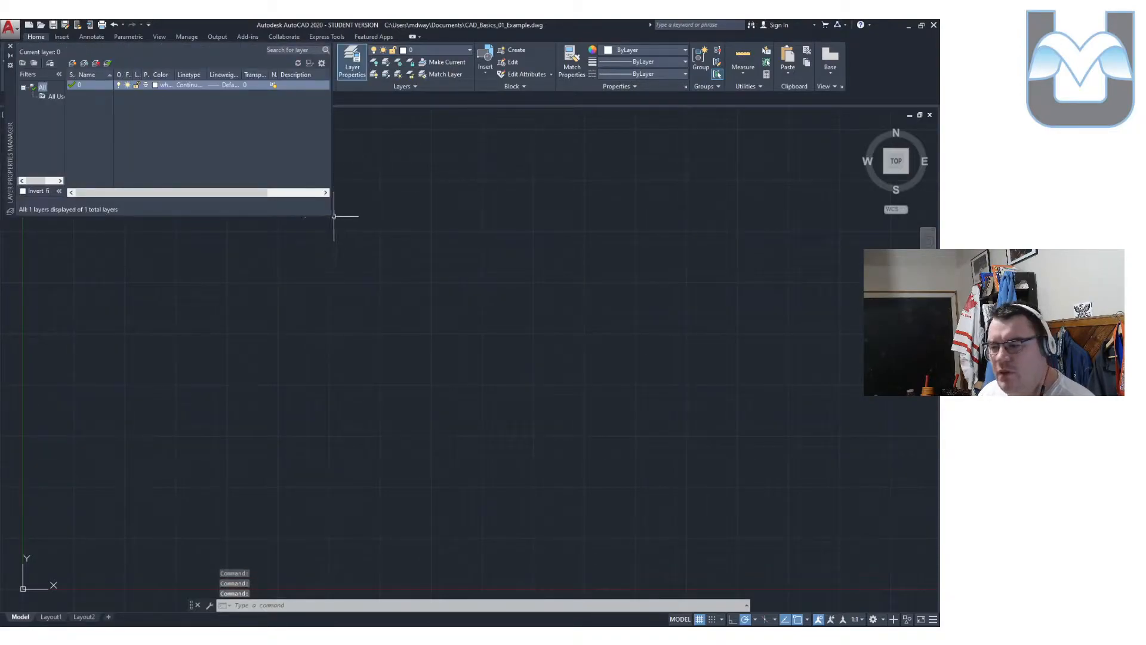
left_click_drag(332, 215, 578, 333)
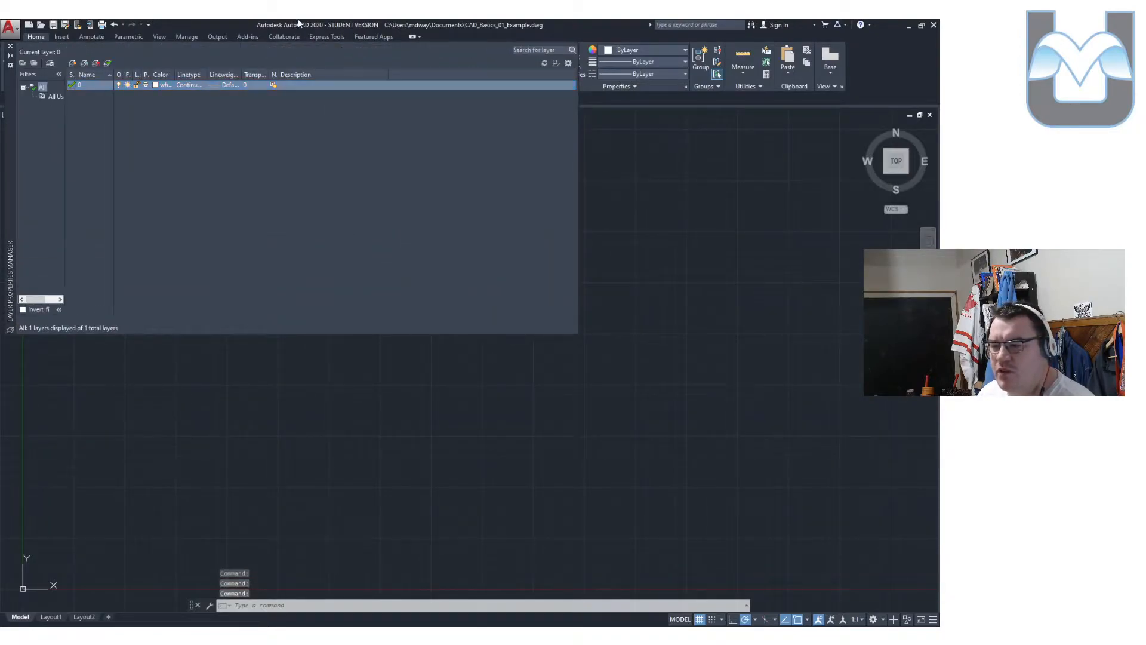
mouse_move(10, 108)
left_mouse_down()
mouse_move(395, 297)
mouse_move(55, 211)
mouse_move(108, 213)
mouse_move(224, 245)
mouse_move(295, 241)
mouse_move(9, 274)
left_mouse_up()
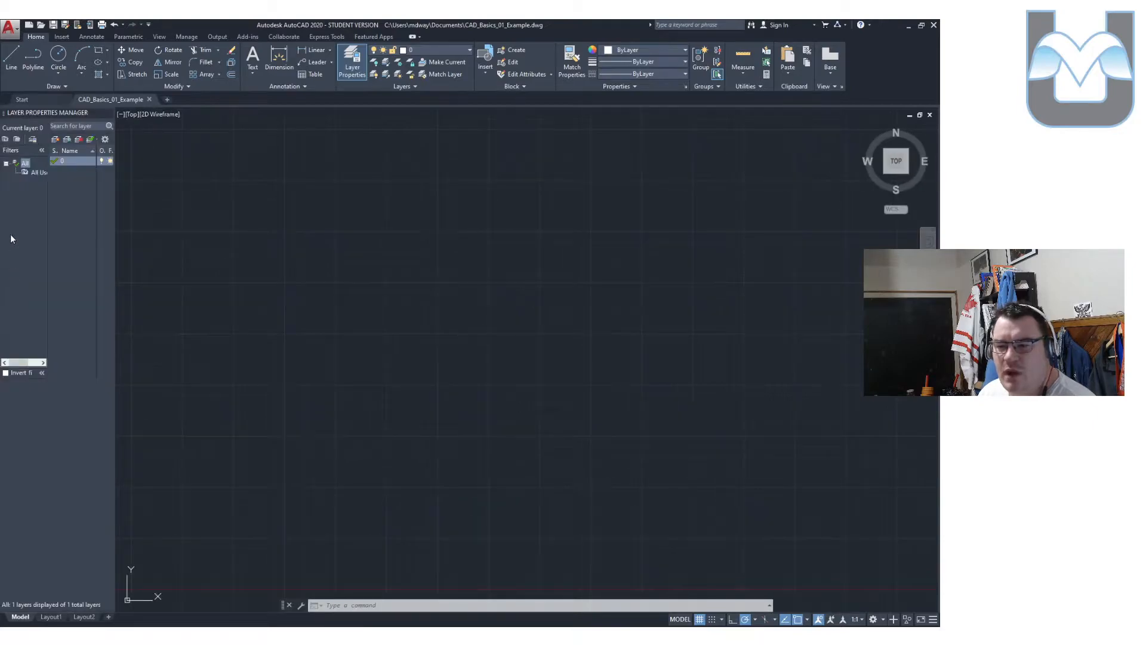
left_click_drag(310, 206, 310, 206)
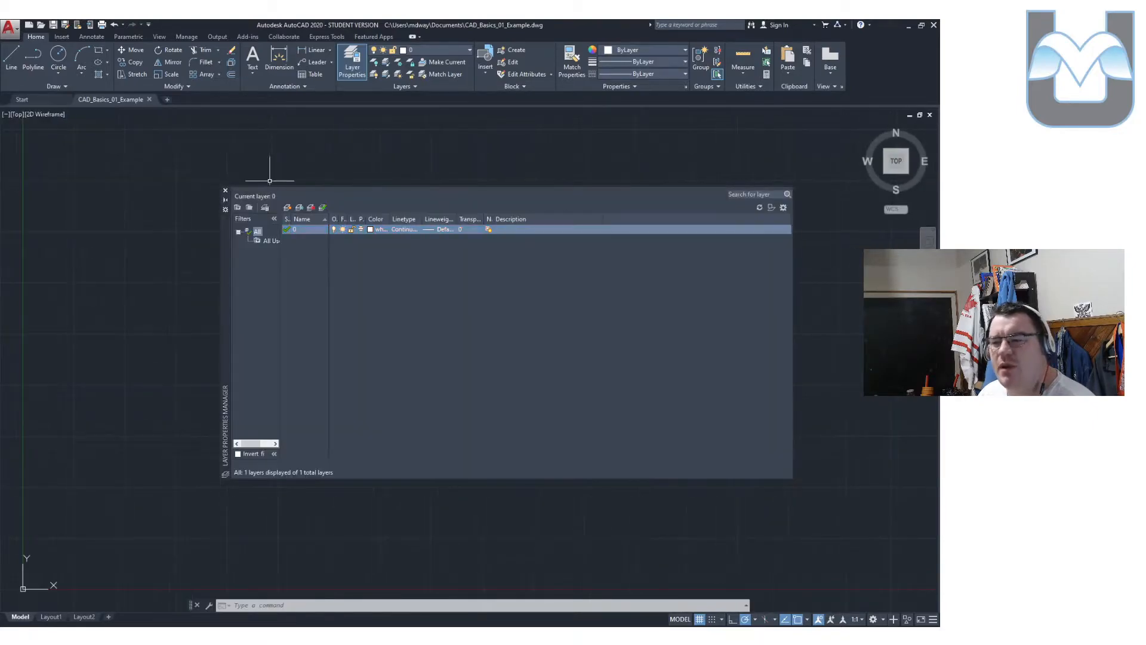
Create two new layers named Draw and Dim.
left_click(286, 209)
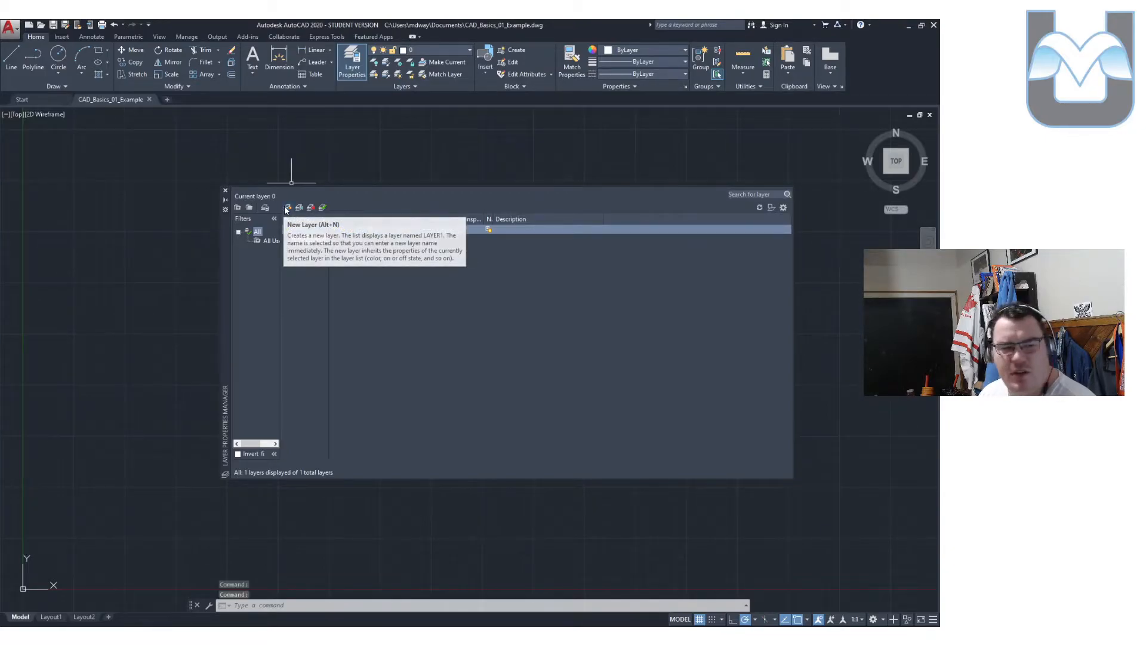
type("Draw")
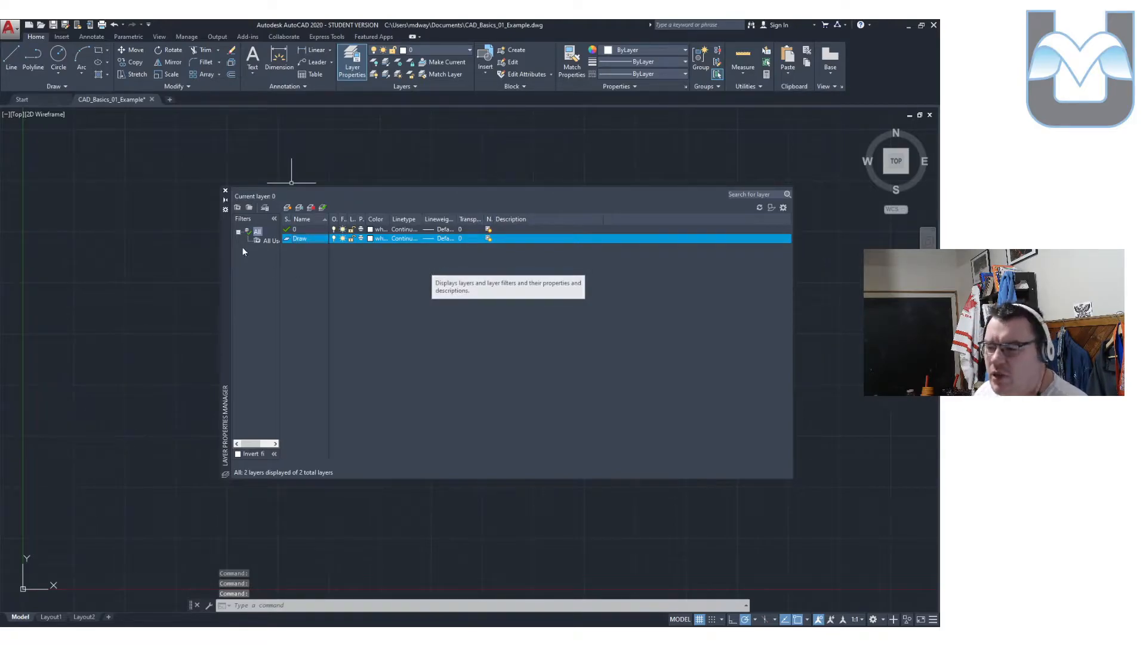
left_click(286, 209)
type("Dim")
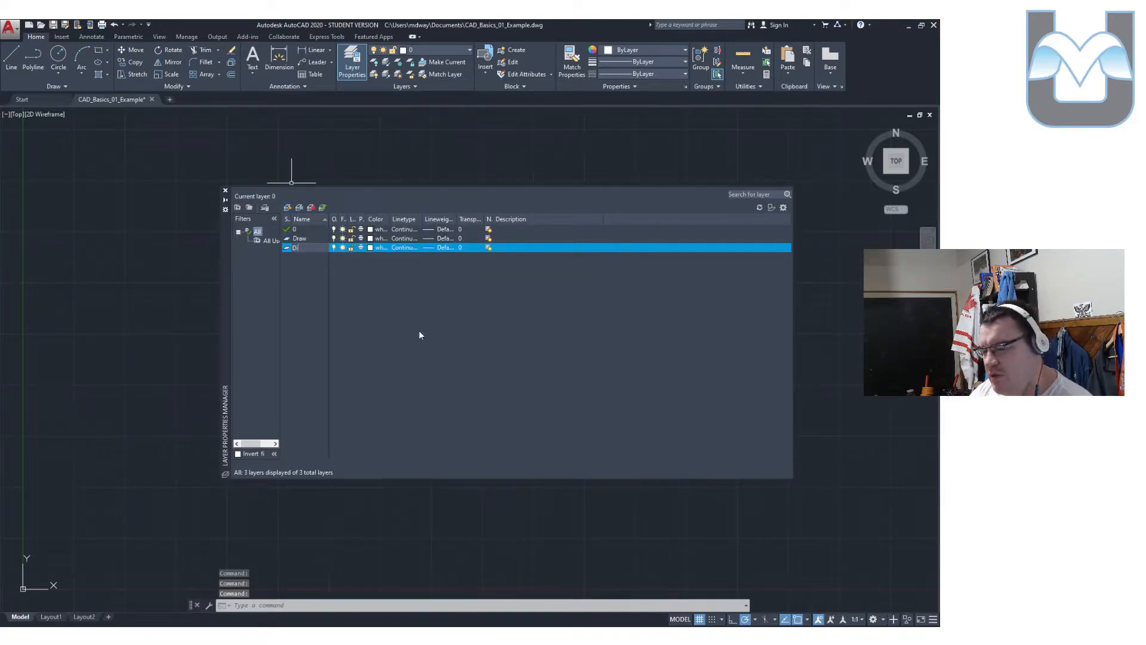
key("Return")
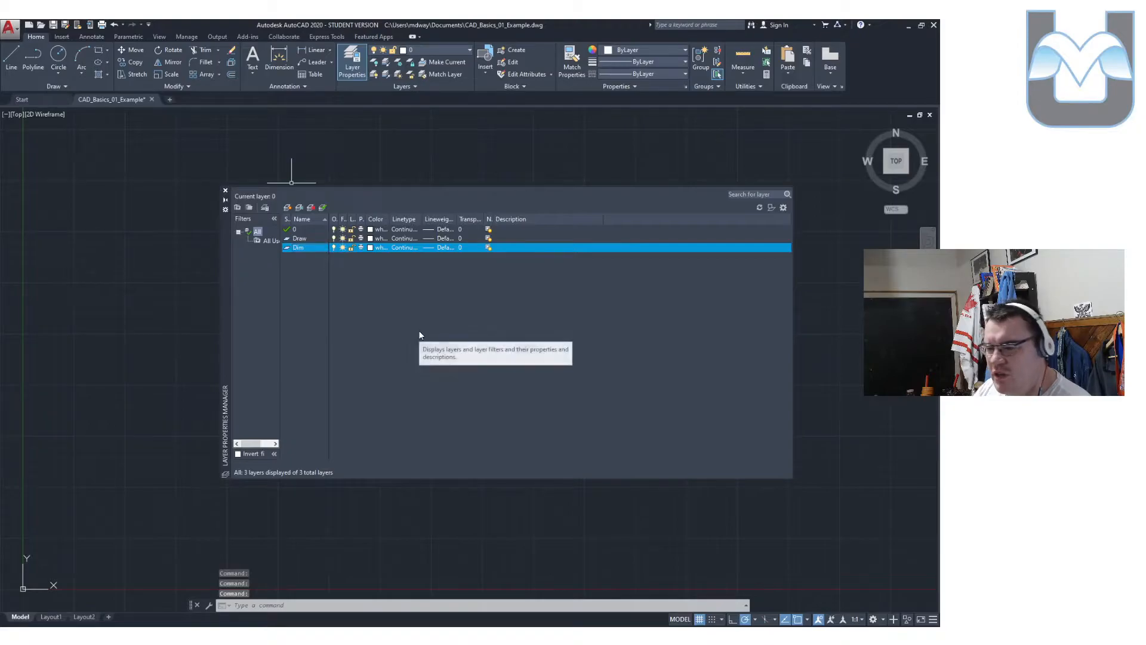
Set the Draw layer's color to yellow (index 50) and the Dim layer's color to cyan (index 130).
left_click(372, 238)
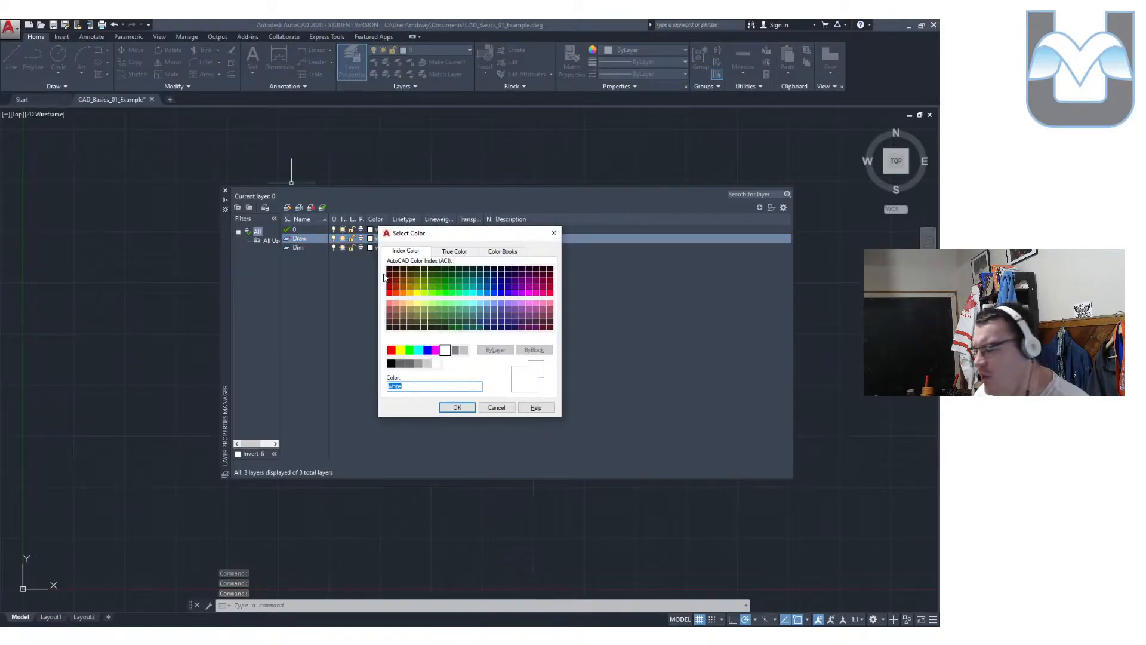
left_click(416, 293)
left_click(457, 407)
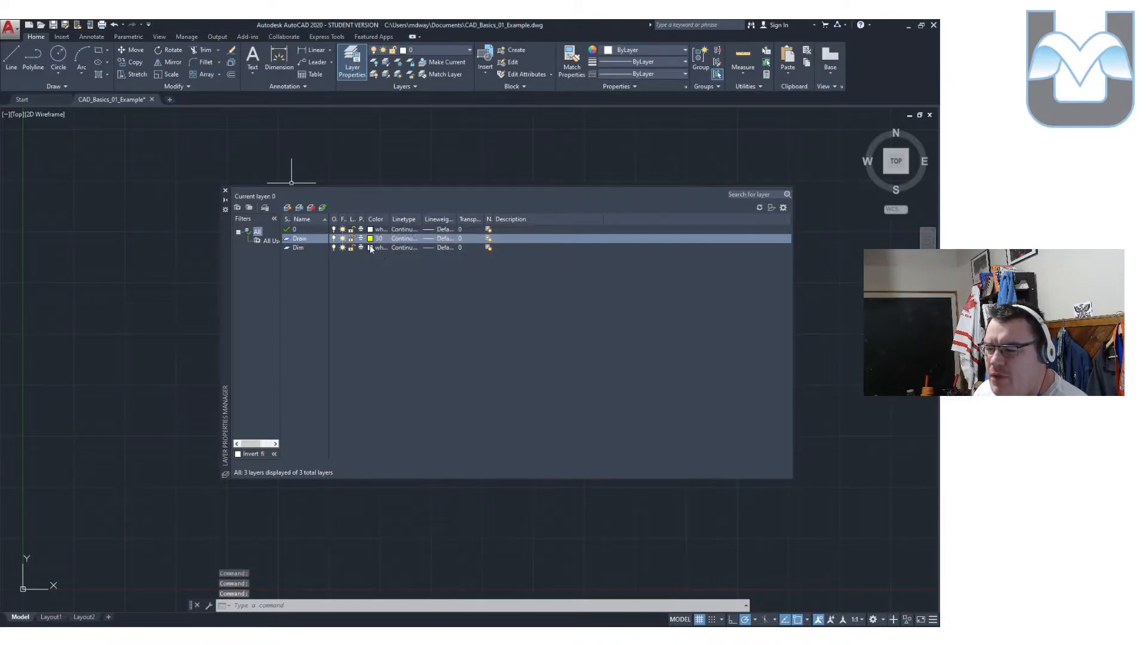
left_click(378, 247)
left_click(476, 297)
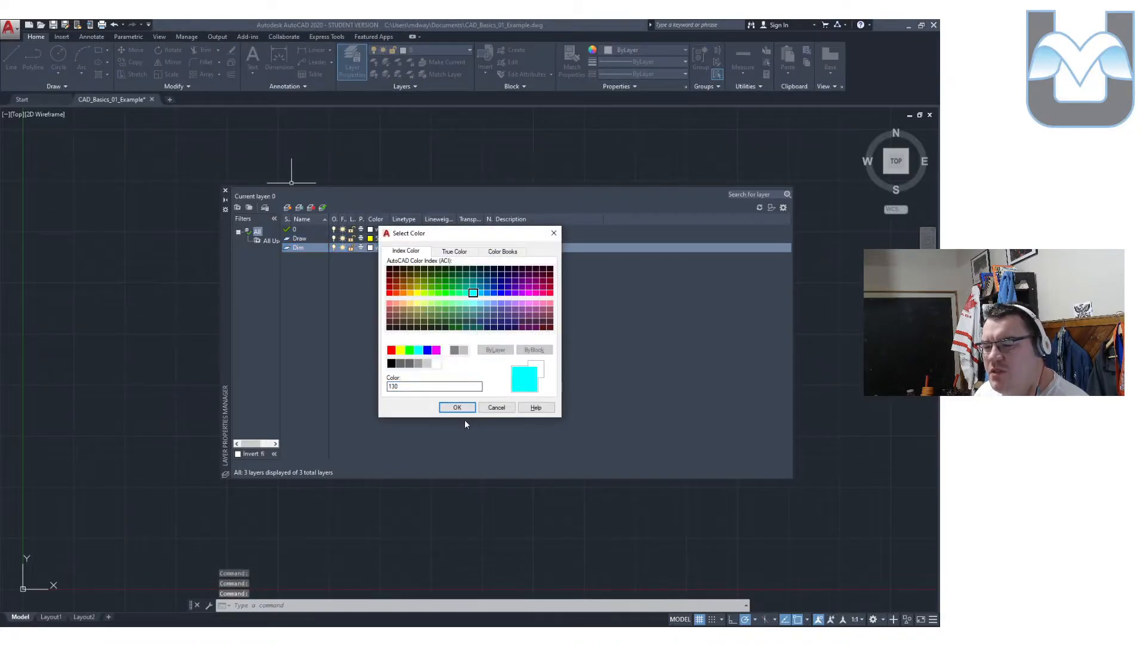
left_click(457, 407)
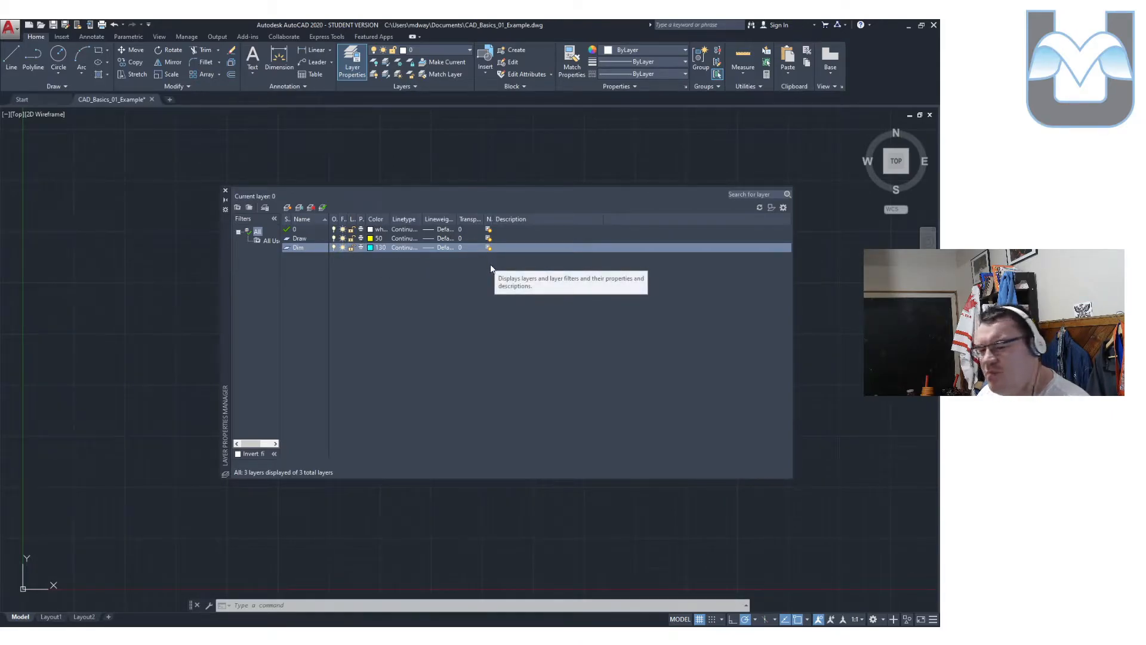
Close the Layer Properties Manager and make Draw the current layer.
left_click(225, 191)
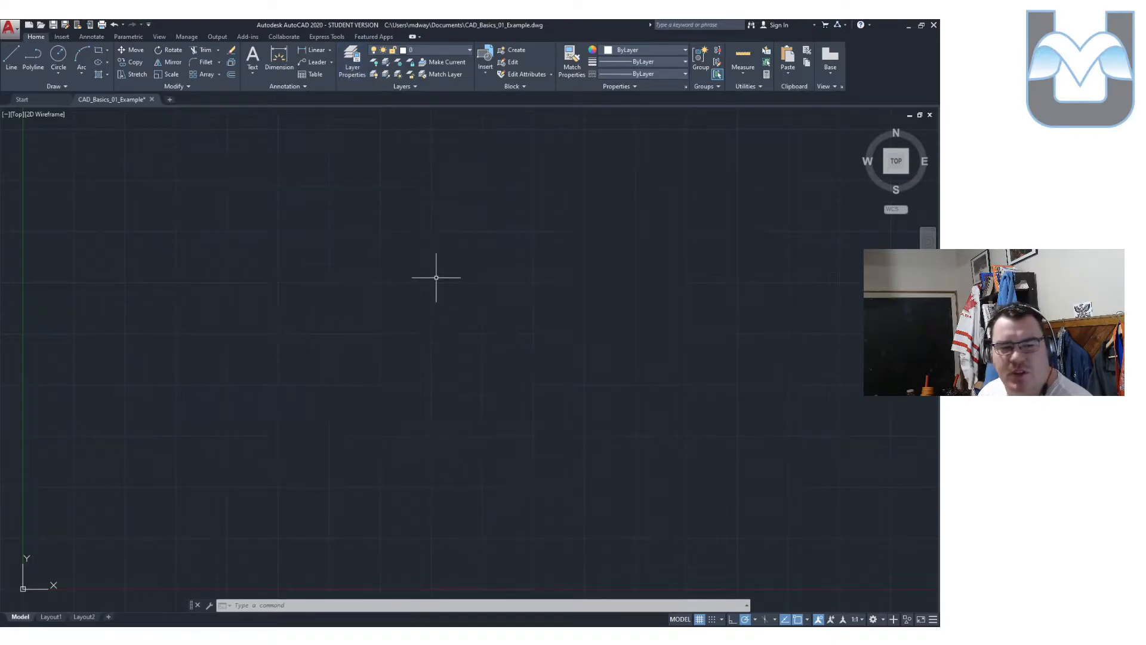
left_click(438, 50)
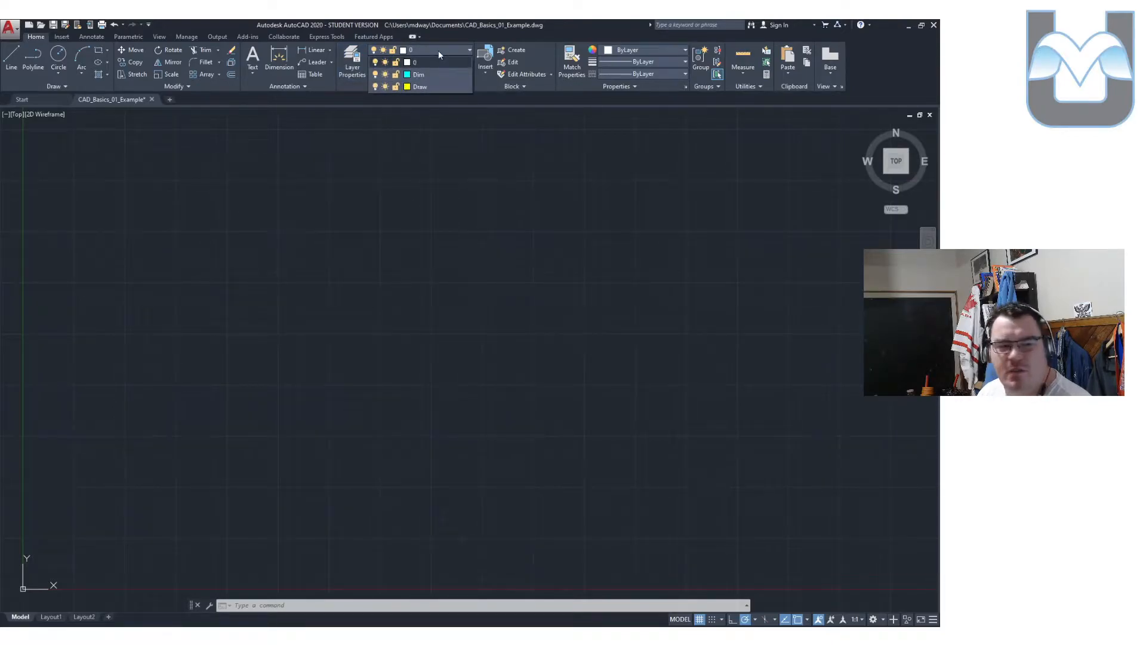
left_click(435, 88)
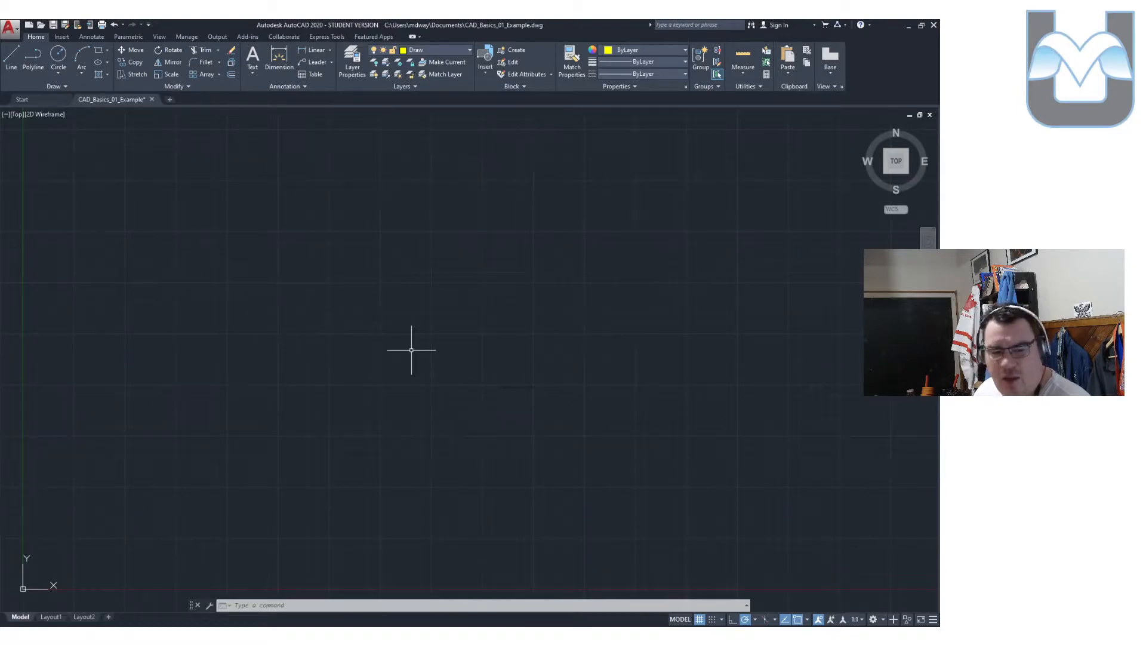
Draw a rectangle 10 units wide and 7 units high with its first corner at 0,0.
type("rec")
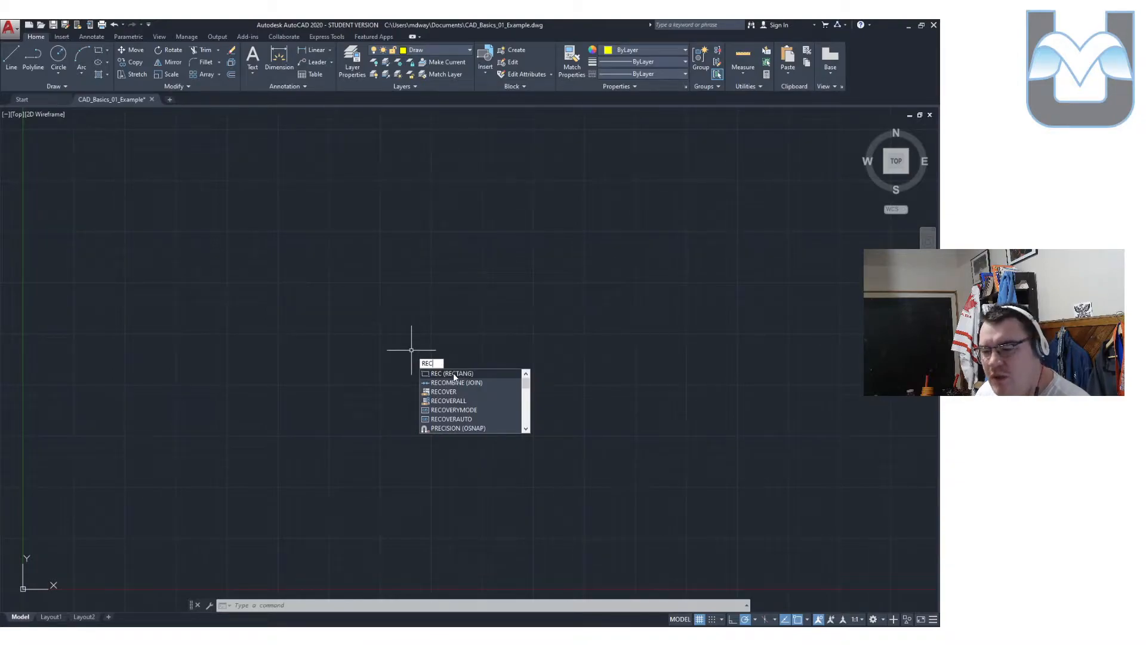
key("Return")
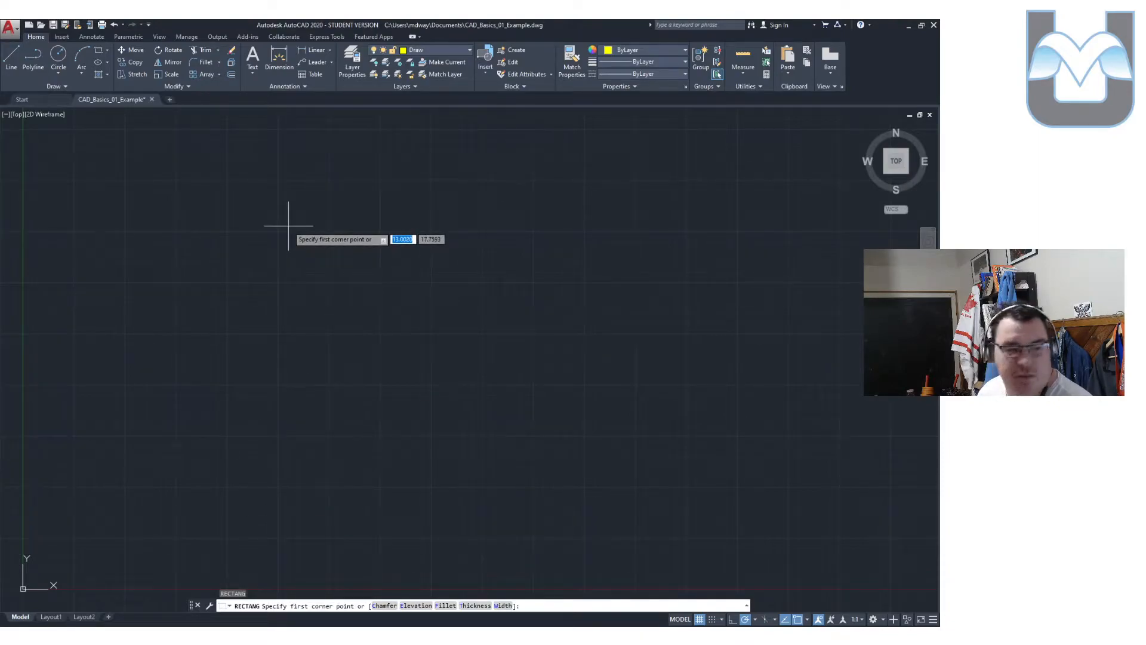
type("0,0")
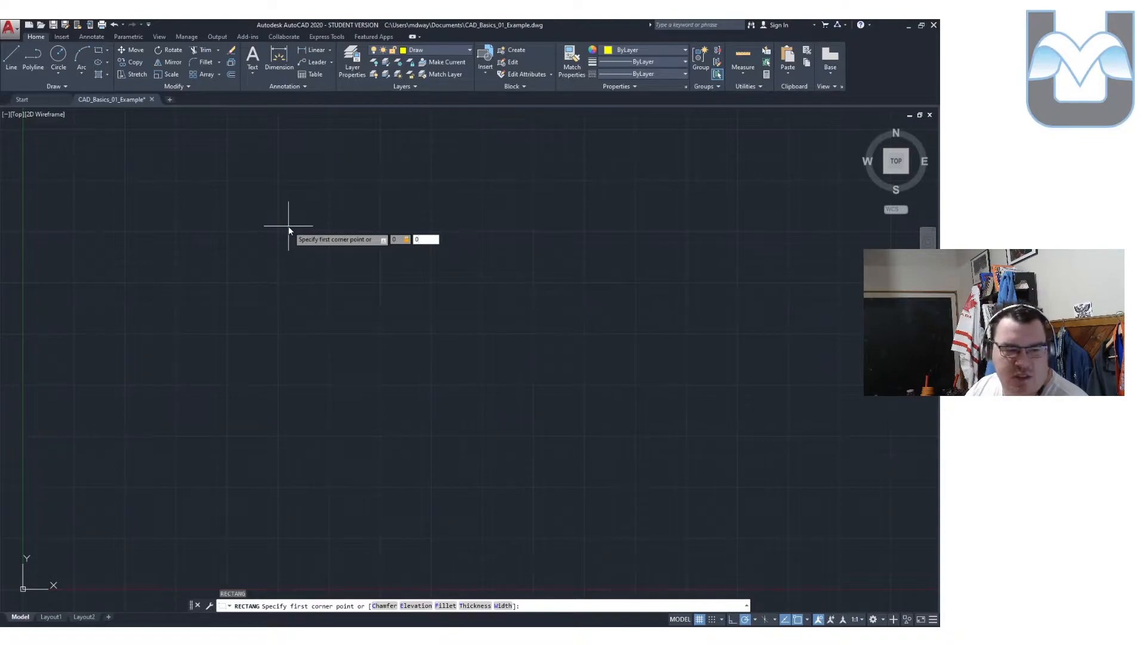
key("Return")
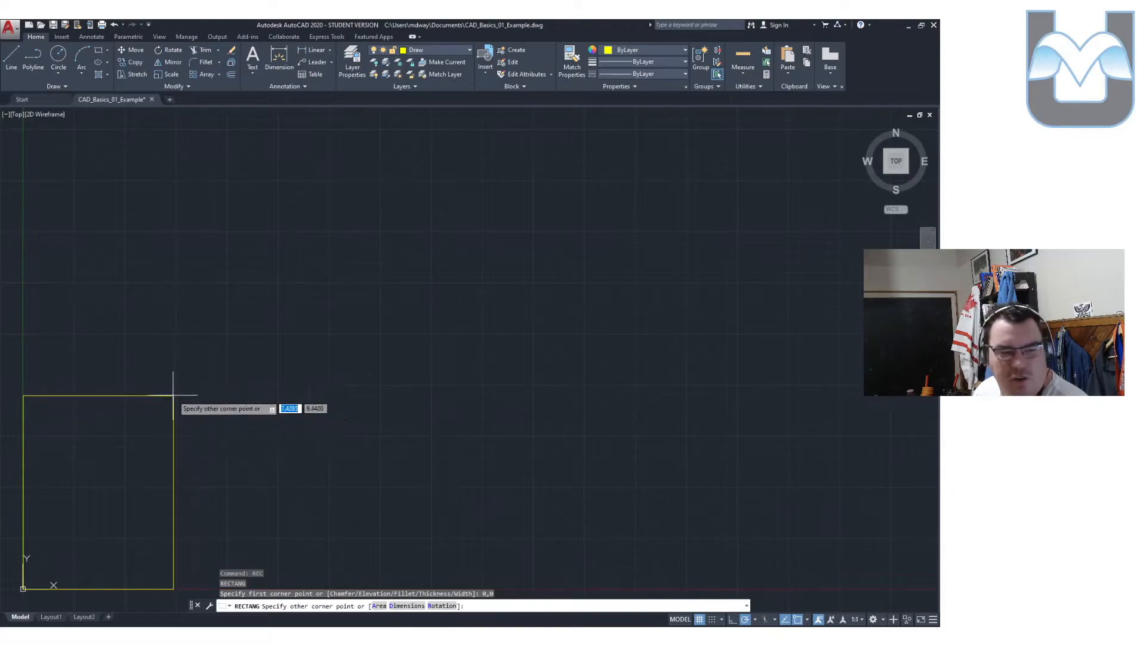
mouse_move(174, 370)
middle_mouse_down()
mouse_move(432, 292)
mouse_move(299, 305)
mouse_move(279, 289)
mouse_move(249, 352)
mouse_move(315, 333)
middle_mouse_up()
scroll(226, 370, "up", 4)
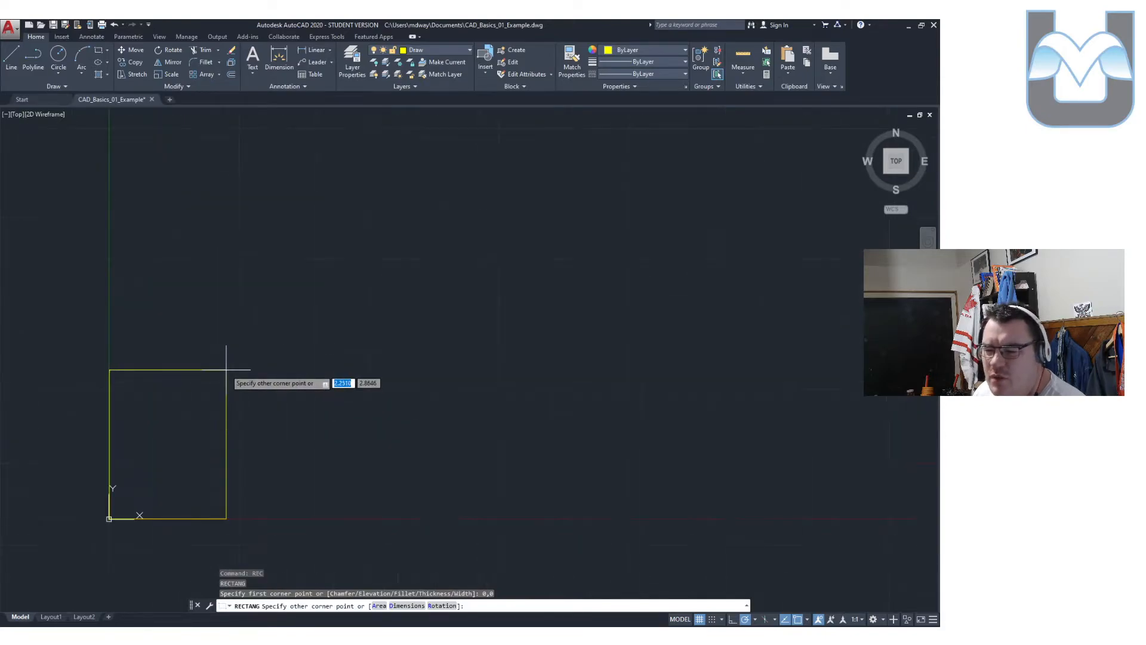
scroll(227, 370, "down", 5)
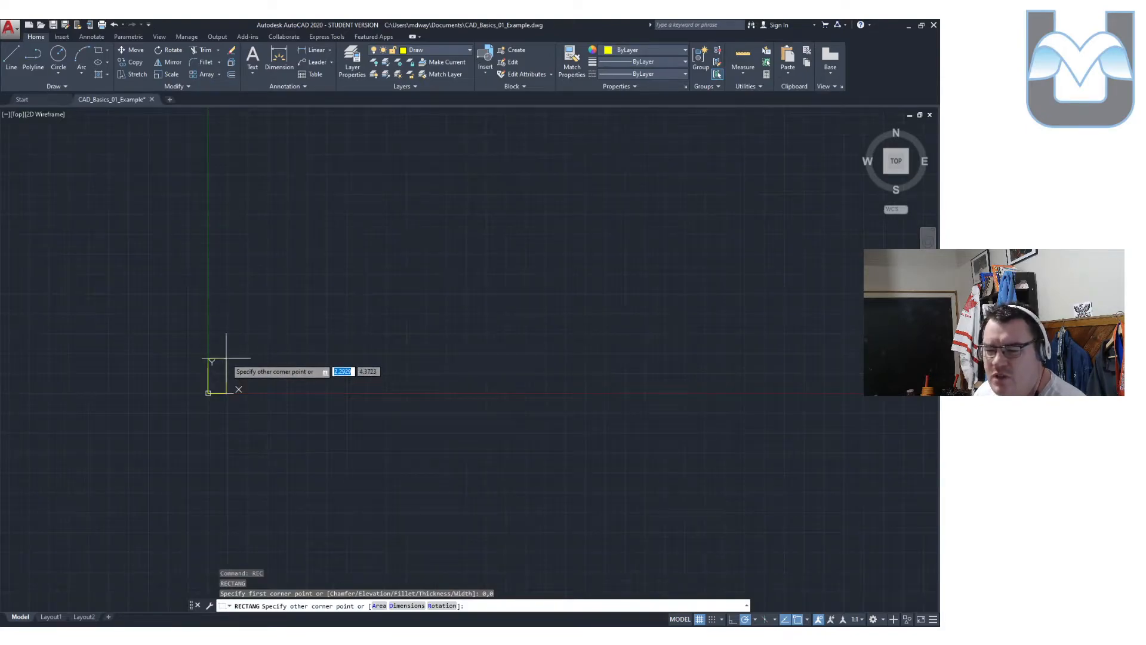
scroll(241, 371, "up", 4)
scroll(241, 370, "down", 4)
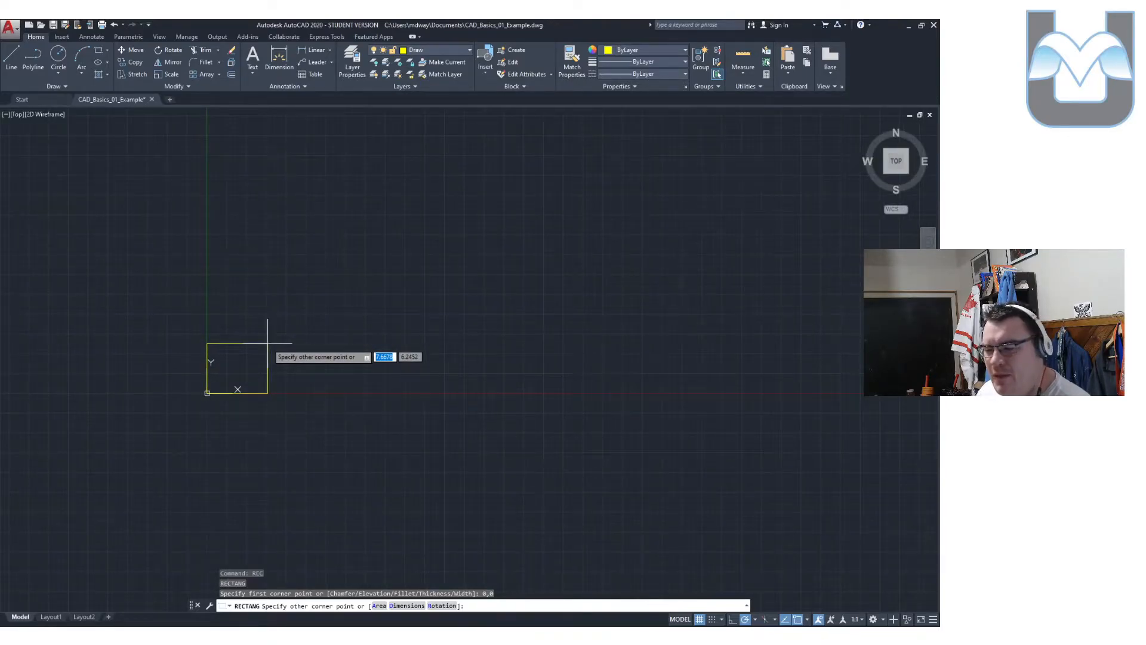
type("10")
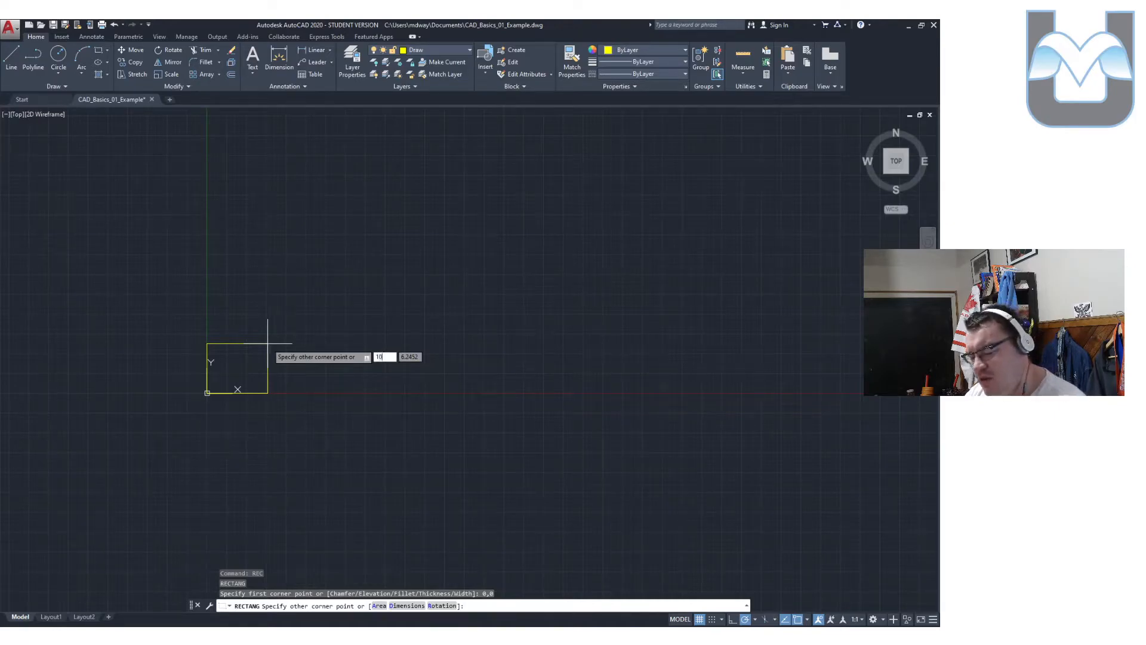
key("Tab")
type("7")
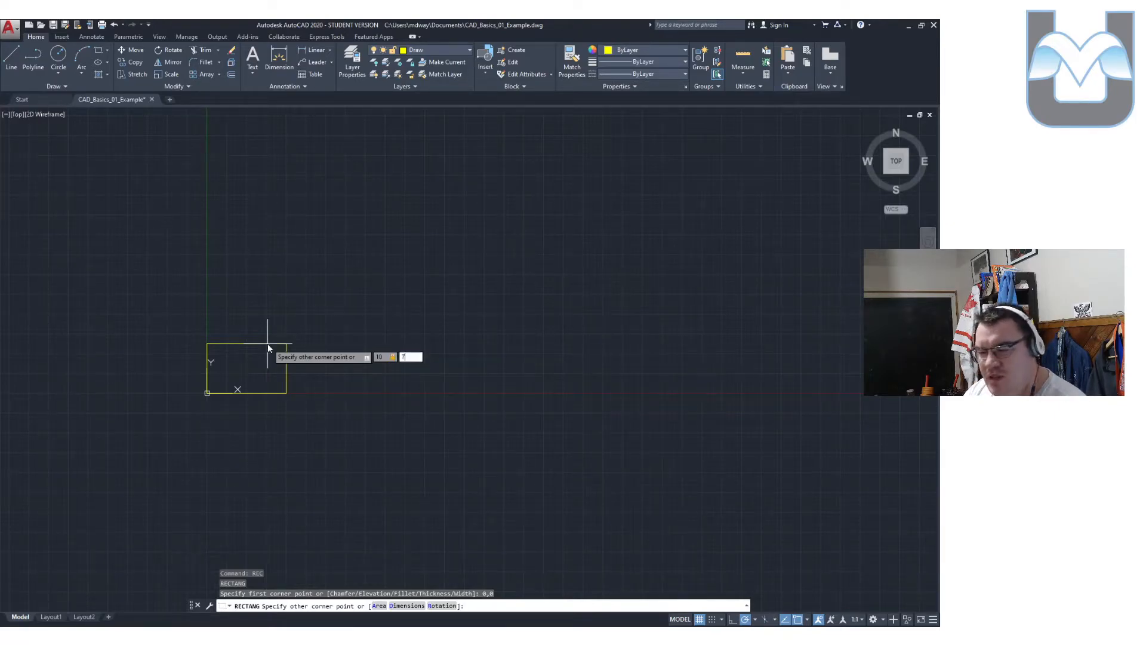
key("Return")
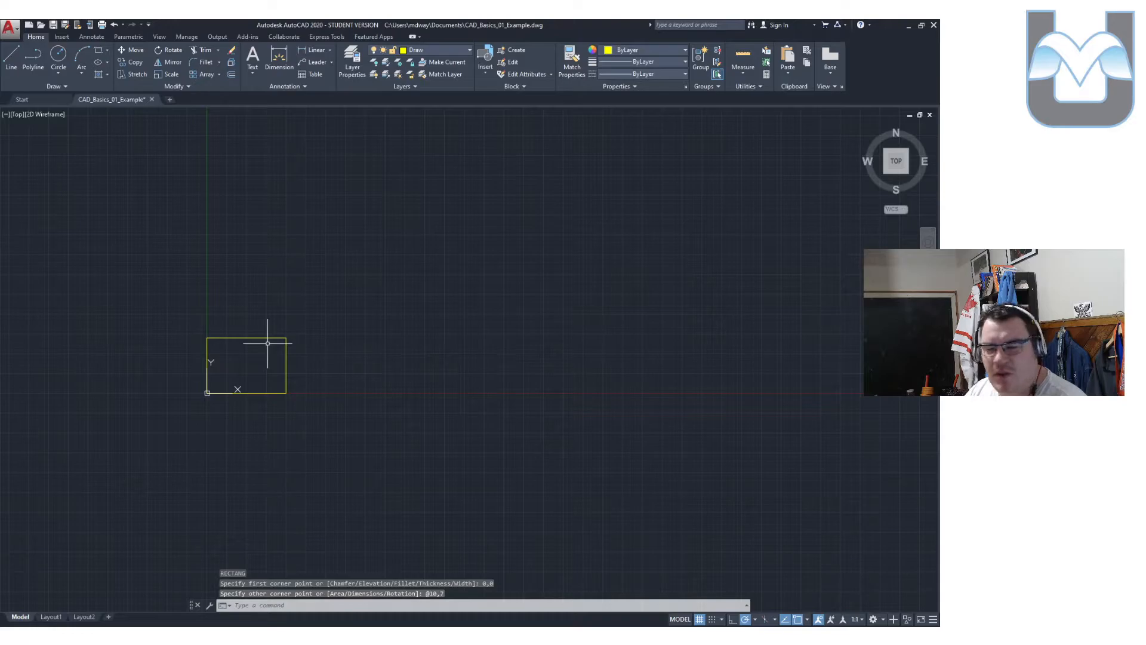
Examine the new rectangle against the origin at several scales and frame it large in the drawing area.
scroll(371, 361, "down", 10)
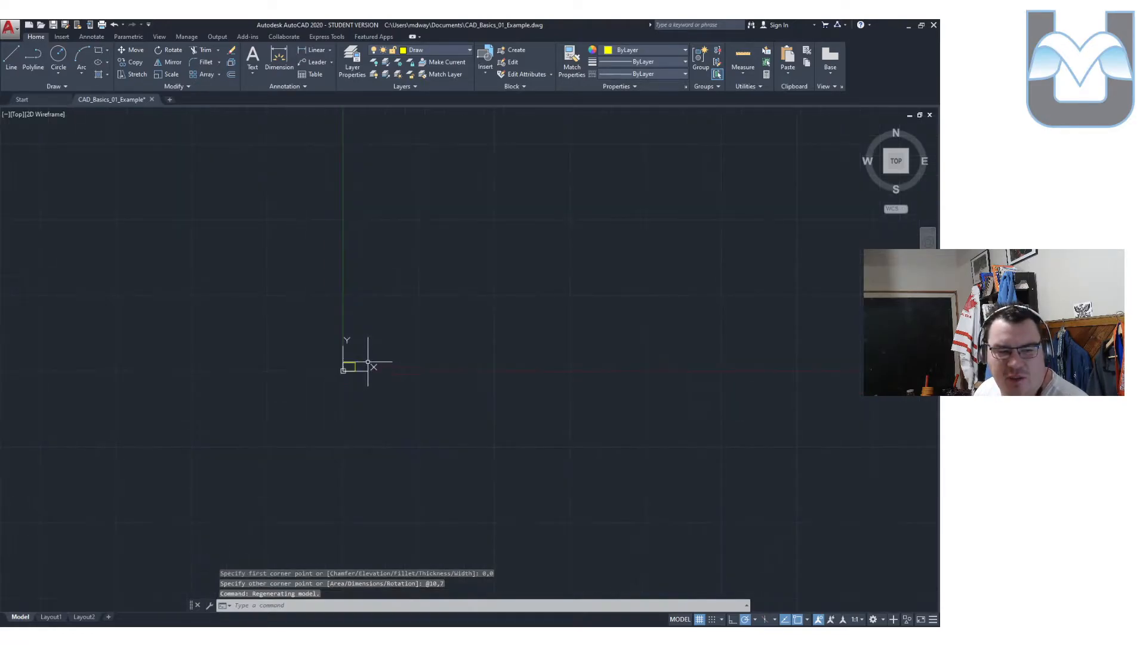
scroll(439, 346, "down", 8)
scroll(501, 323, "down", 2)
middle_click_drag(504, 324, 421, 342)
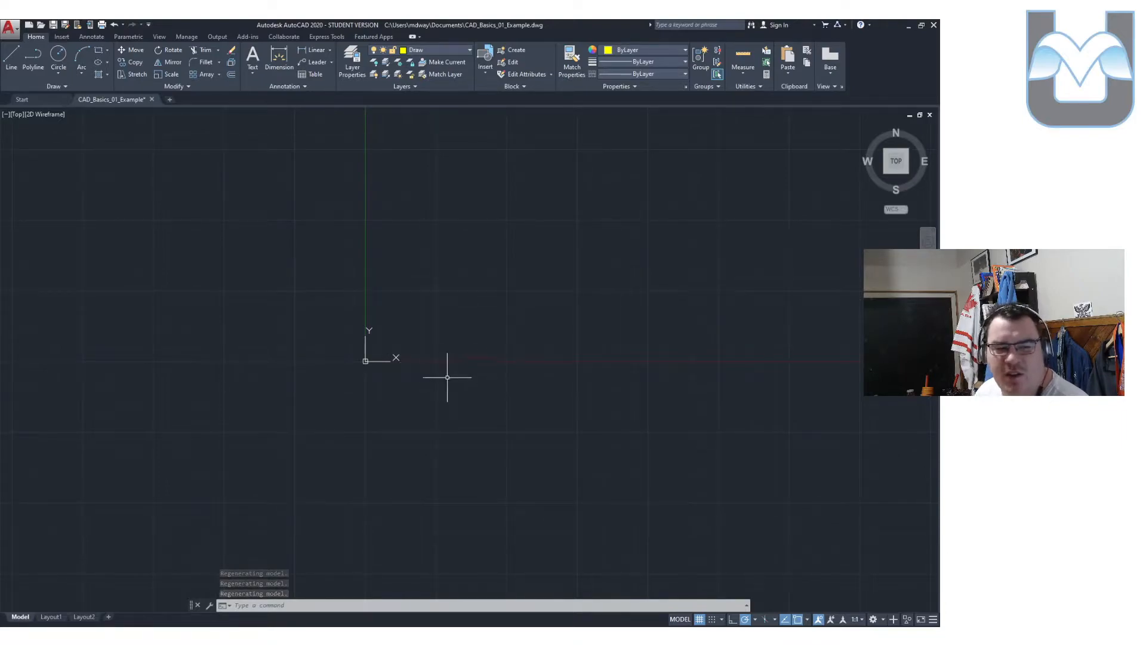
scroll(368, 362, "up", 6)
scroll(367, 362, "up", 6)
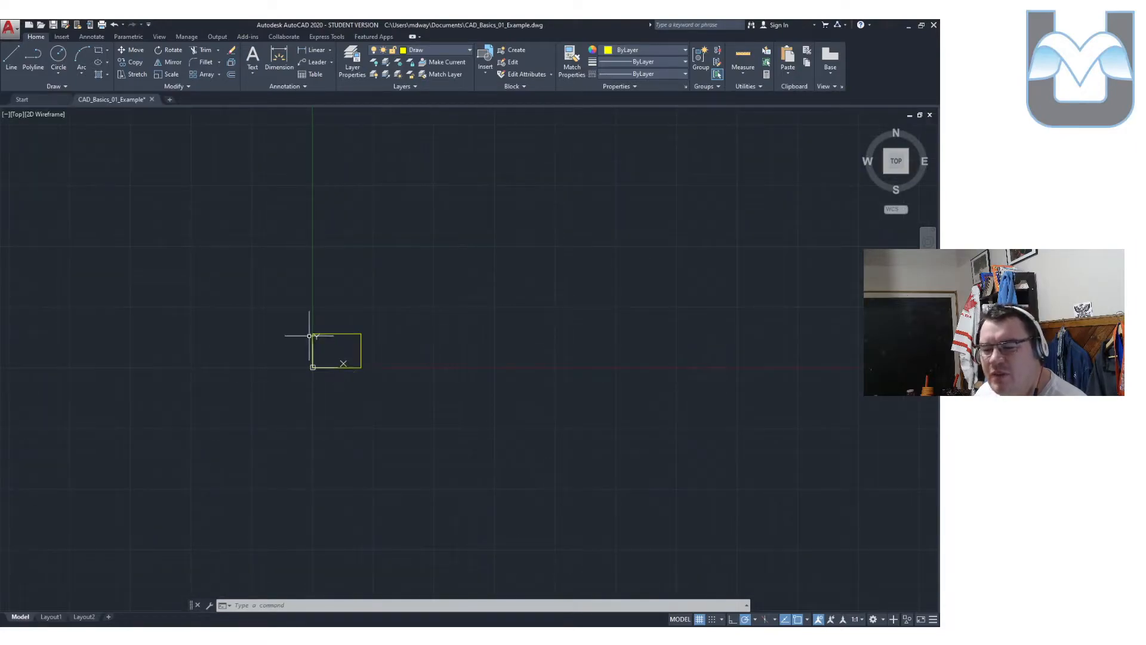
scroll(338, 350, "up", 10)
mouse_move(386, 368)
middle_mouse_down()
mouse_move(432, 407)
mouse_move(584, 352)
middle_mouse_up()
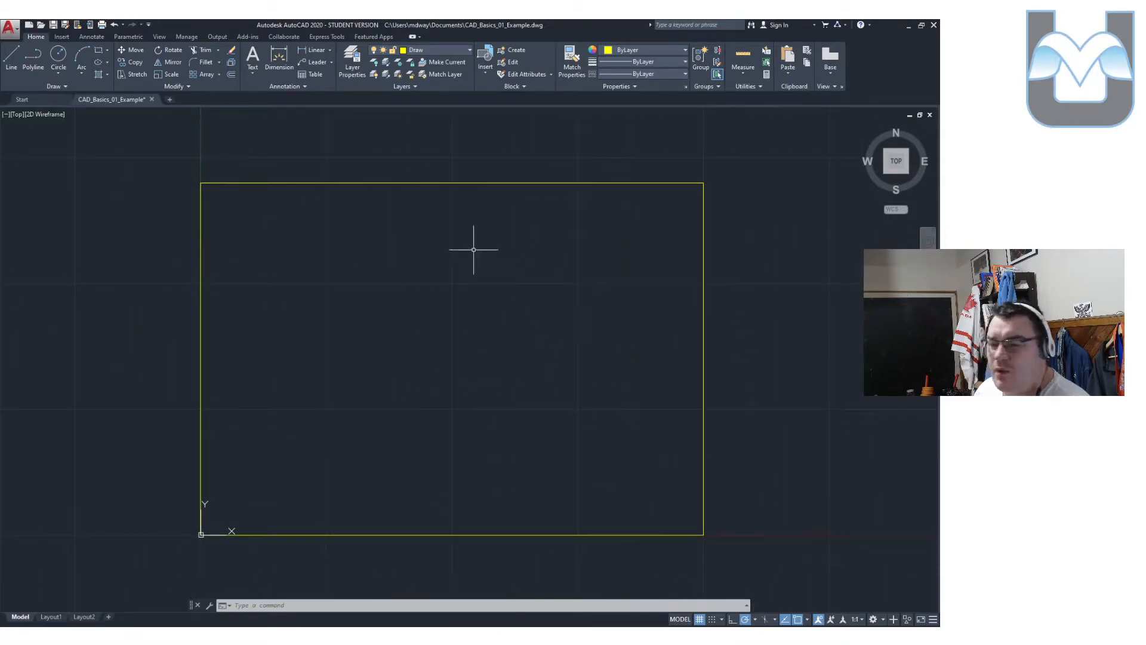
key("Escape")
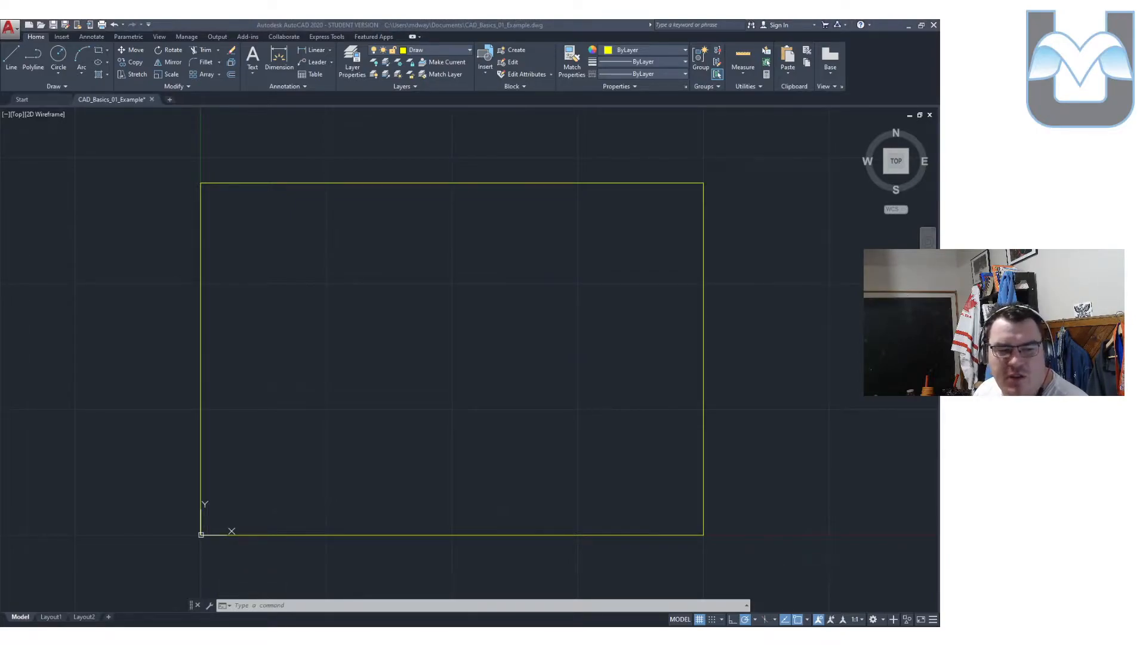
Draw a single line from point 2,2 with a length of 2.8284 at an angle of 45 degrees.
left_click(15, 65)
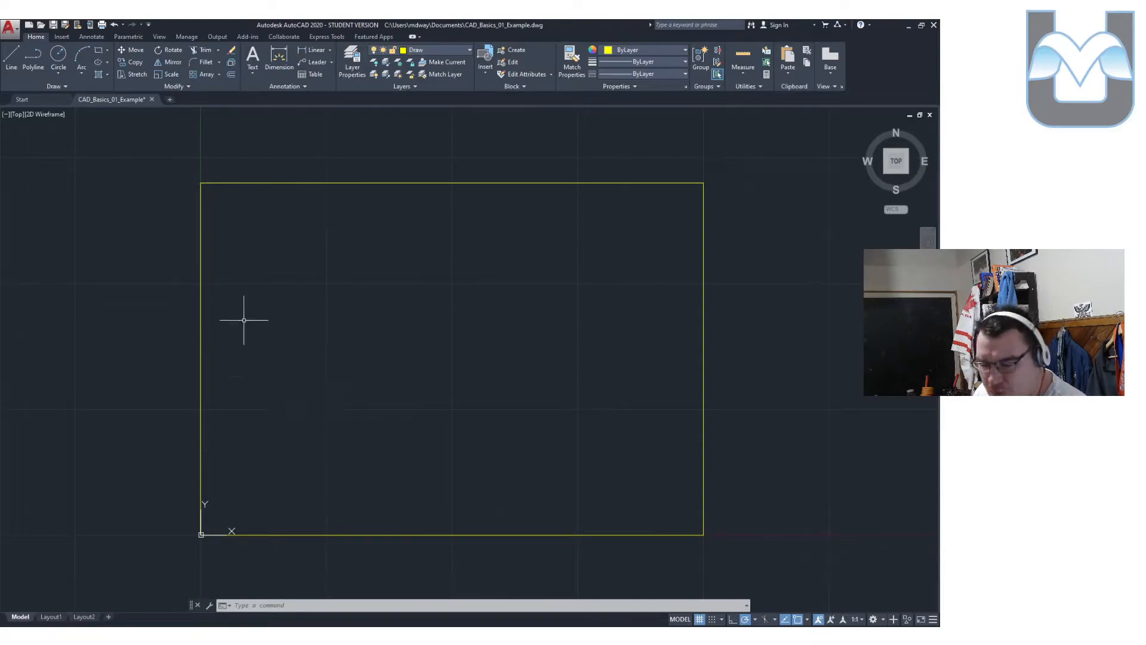
left_click(12, 56)
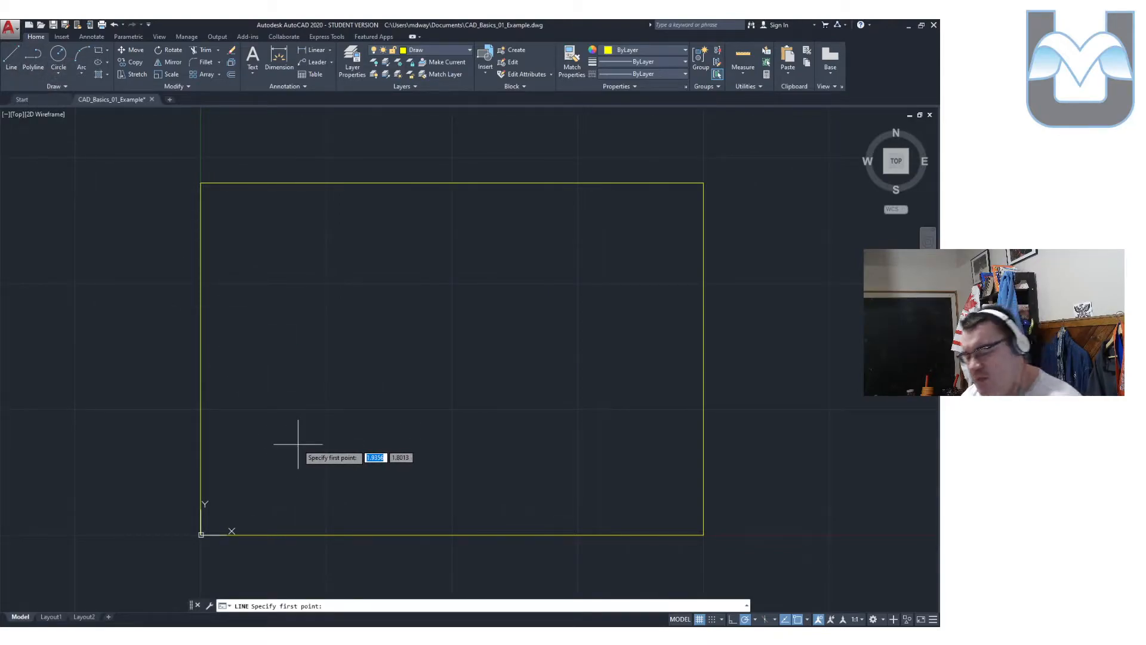
type("2,2")
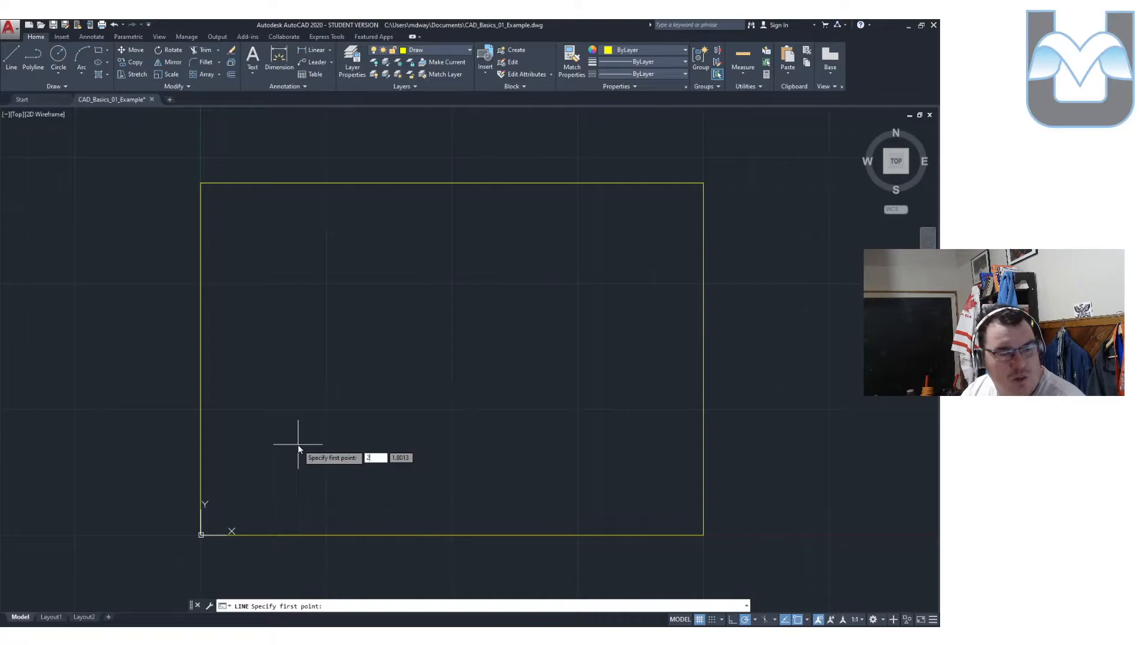
key("Return")
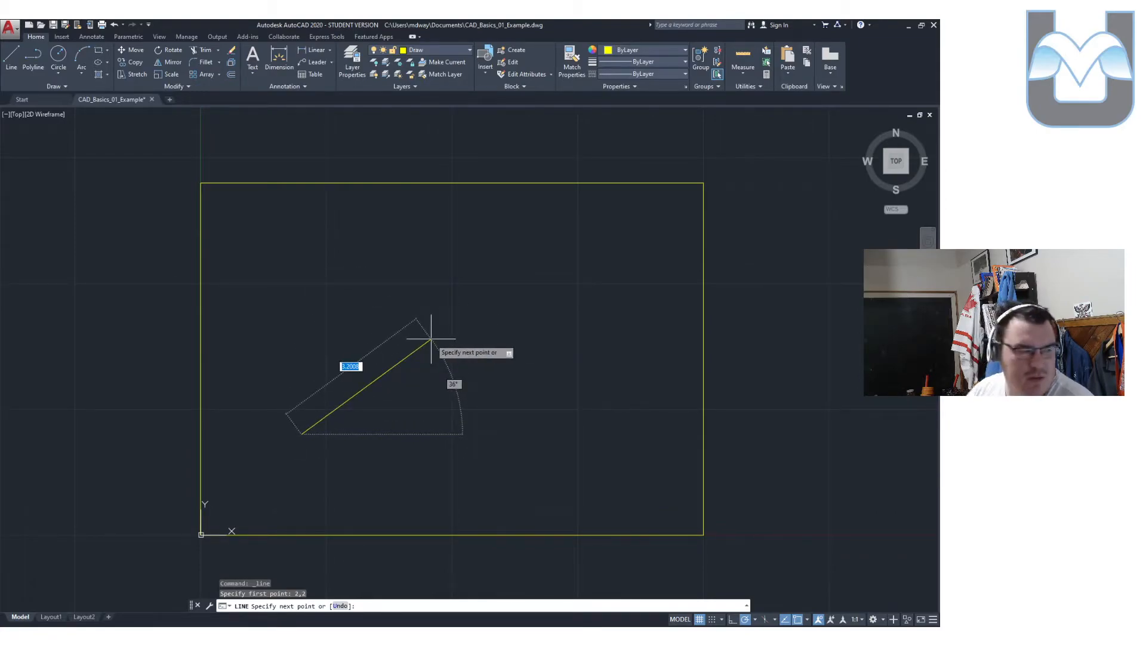
type("2.8")
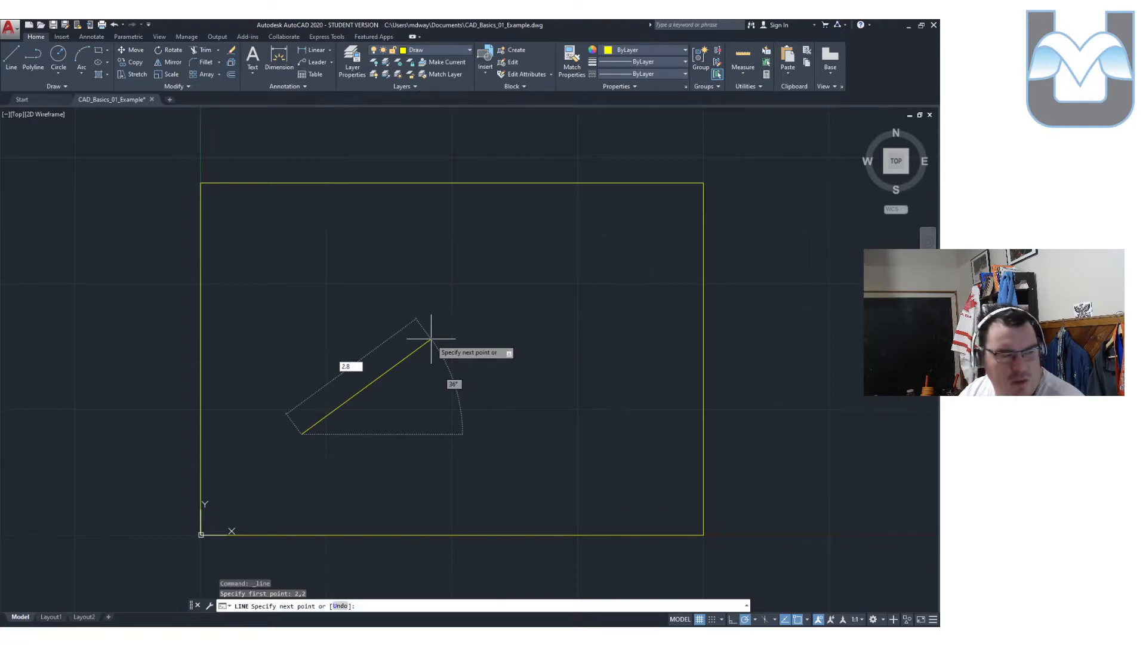
type("284")
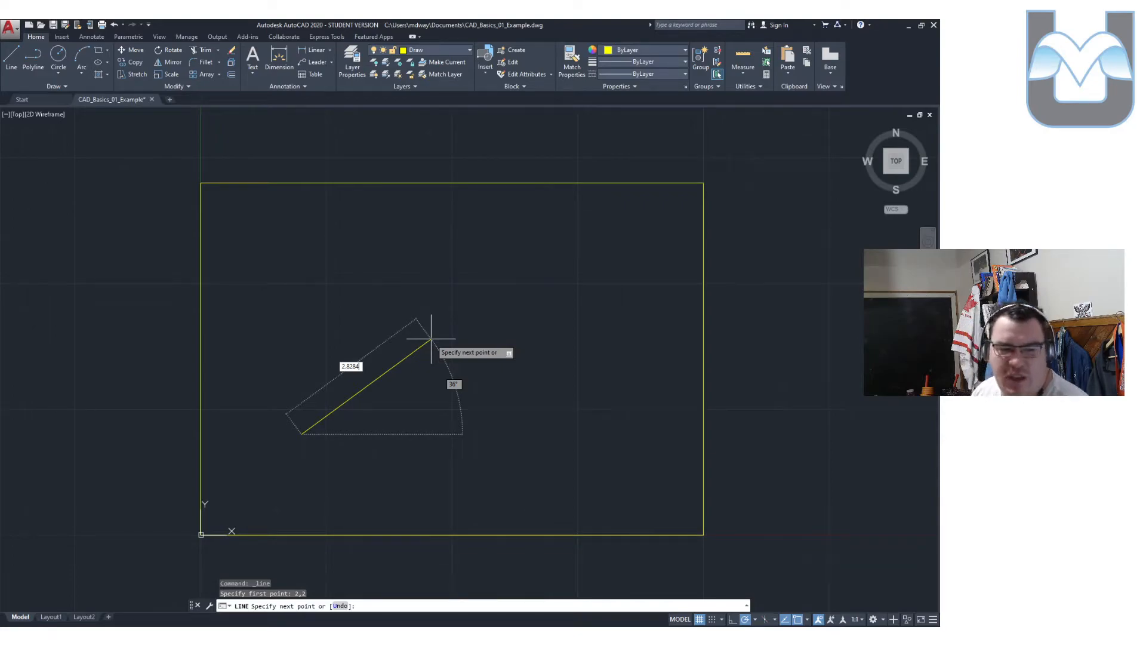
key("Tab")
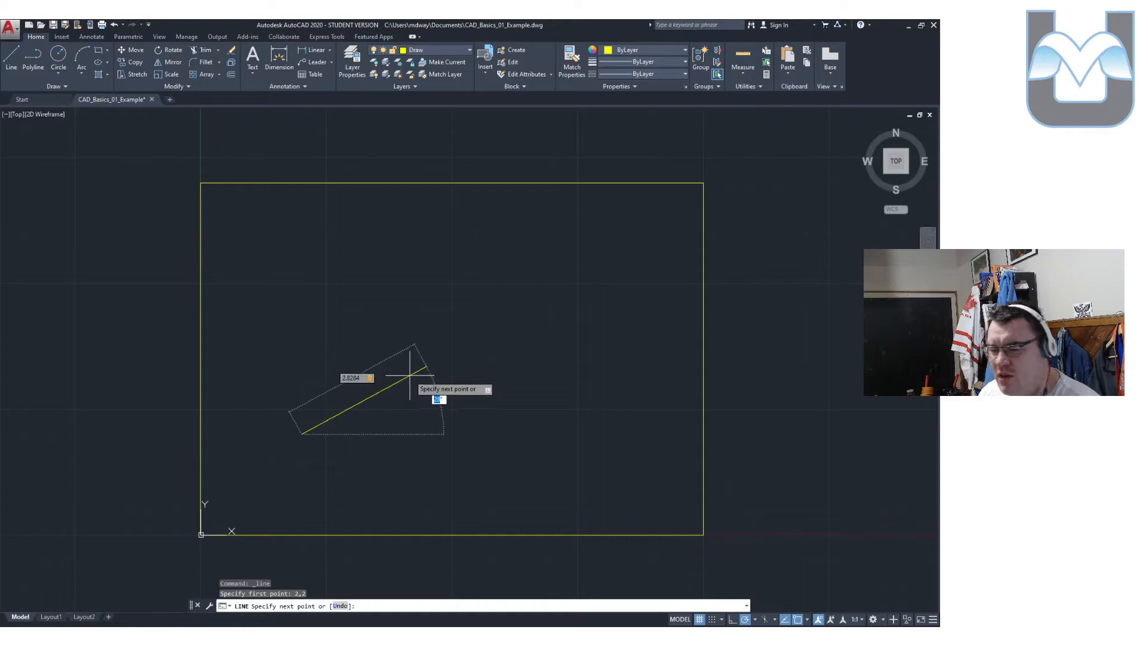
key("Return")
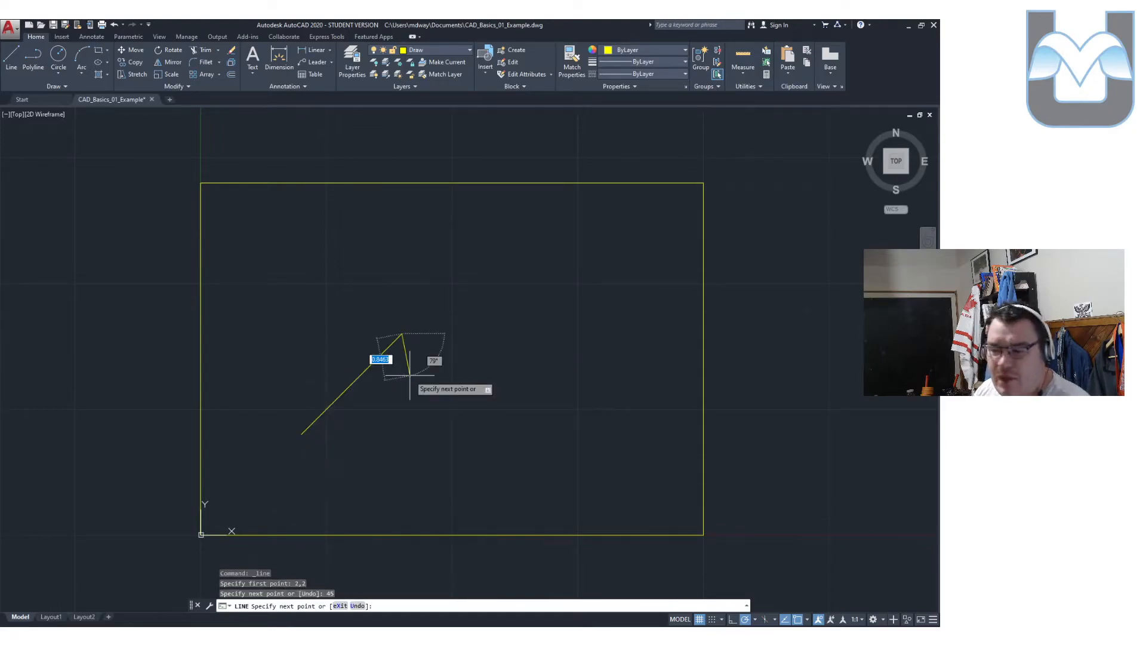
key("Escape")
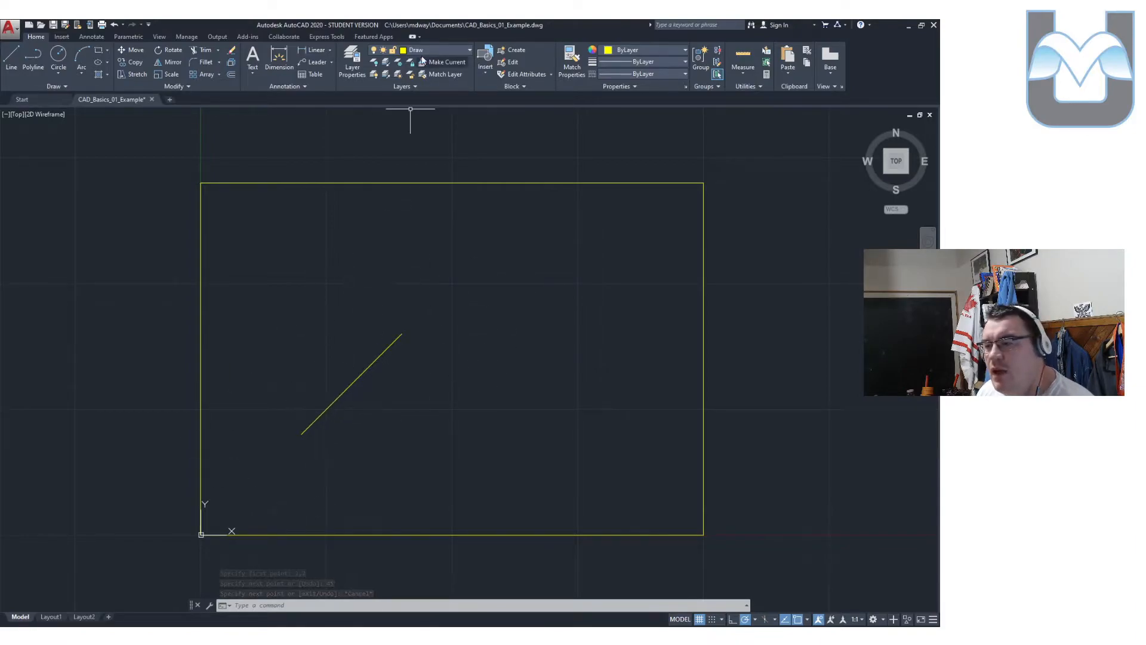
Make Dim the current layer and place a linear dimension for the rectangle's width just above its upper edge.
left_click(437, 48)
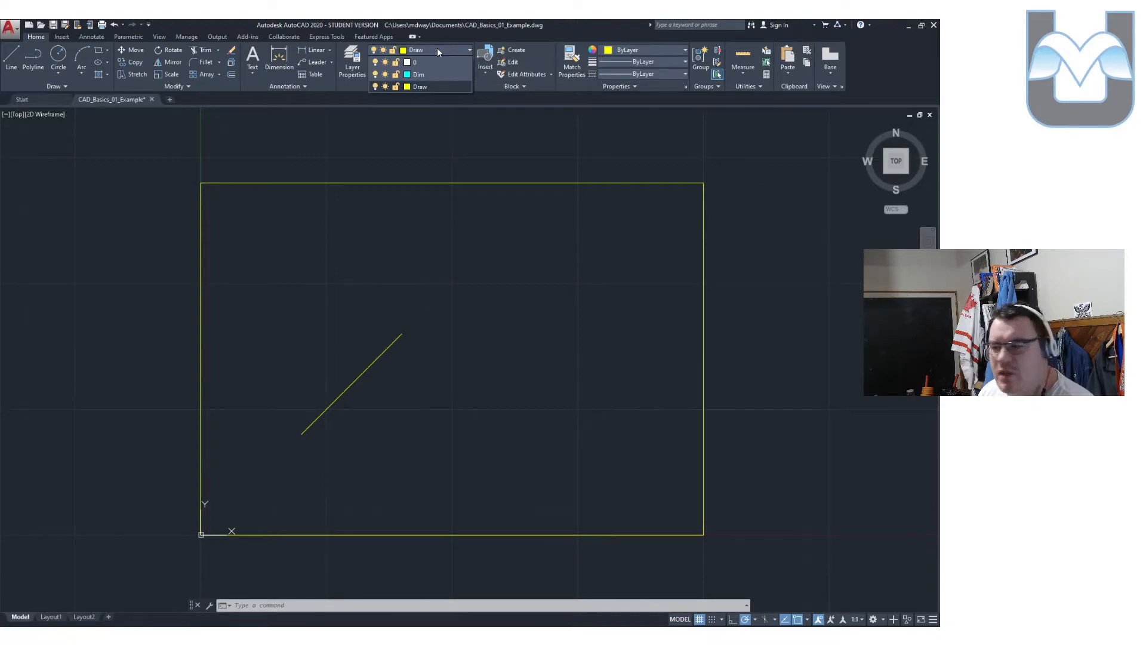
left_click(424, 75)
left_click(332, 52)
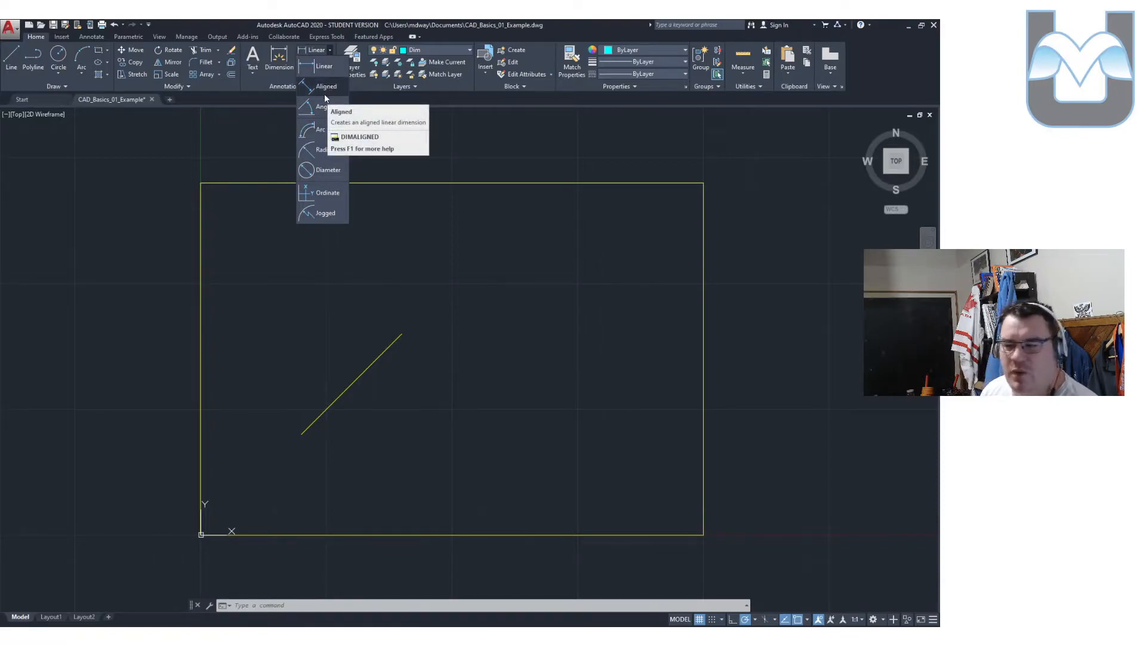
left_click(335, 66)
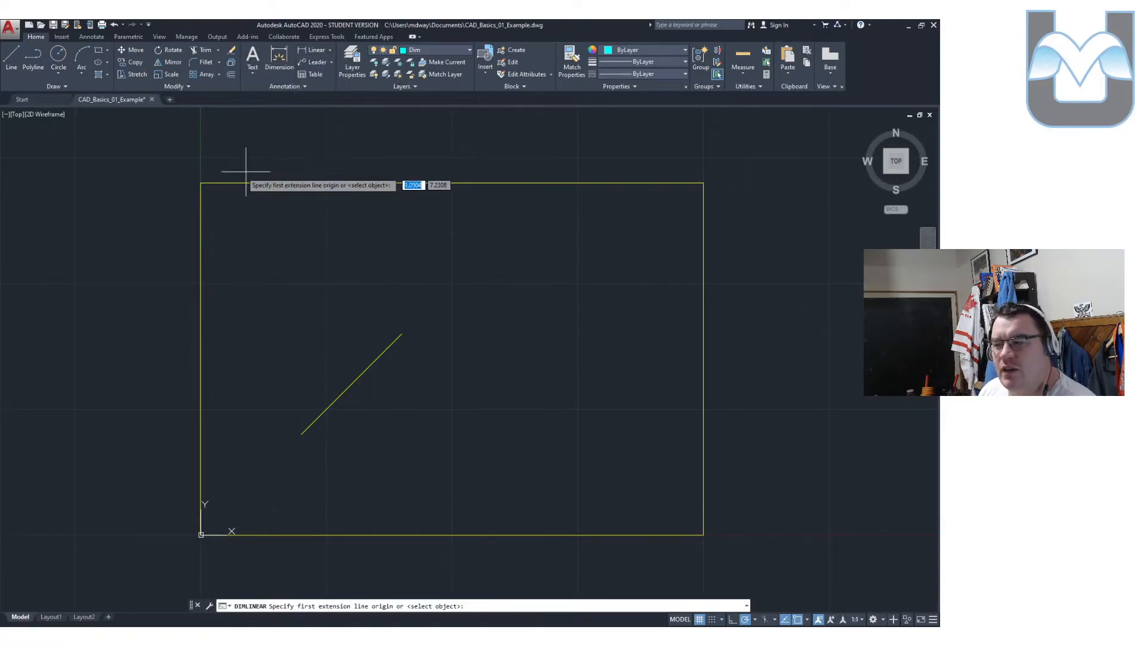
left_click(208, 177)
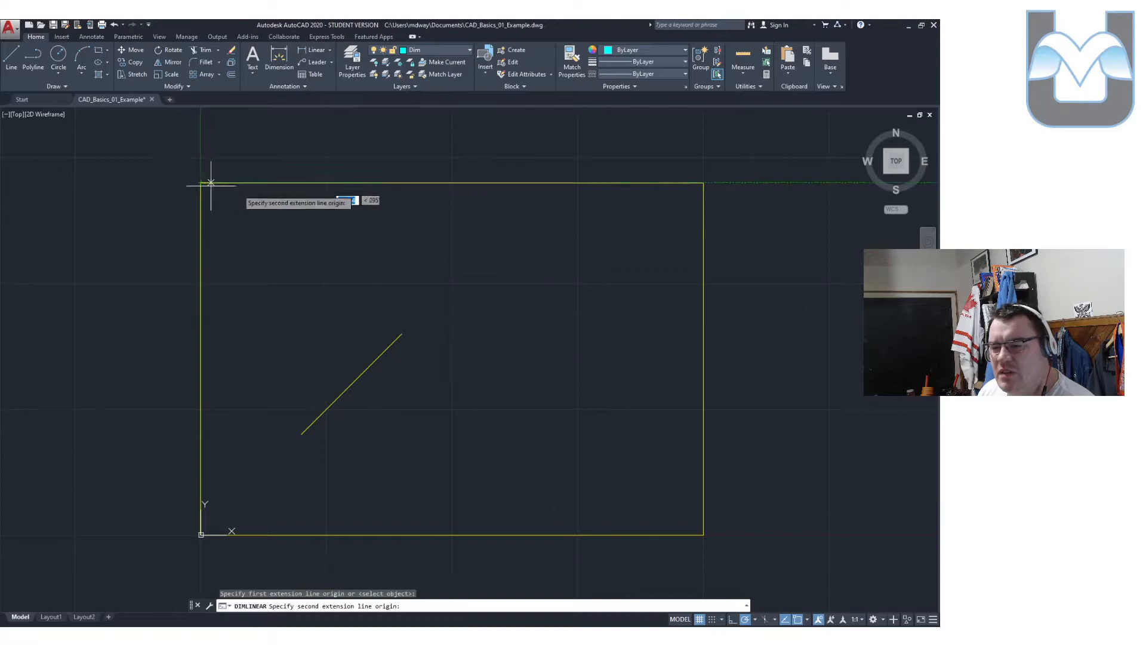
left_click(704, 185)
left_click(706, 168)
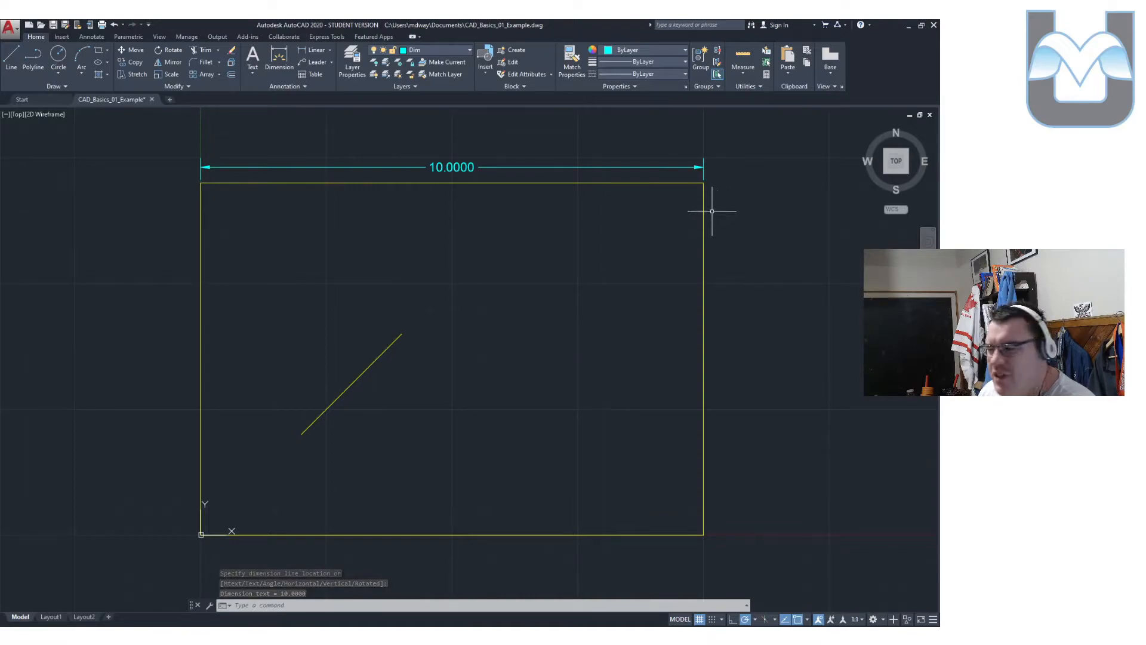
Place a linear dimension for the rectangle's height just outside its right edge.
key("Return")
left_click(703, 186)
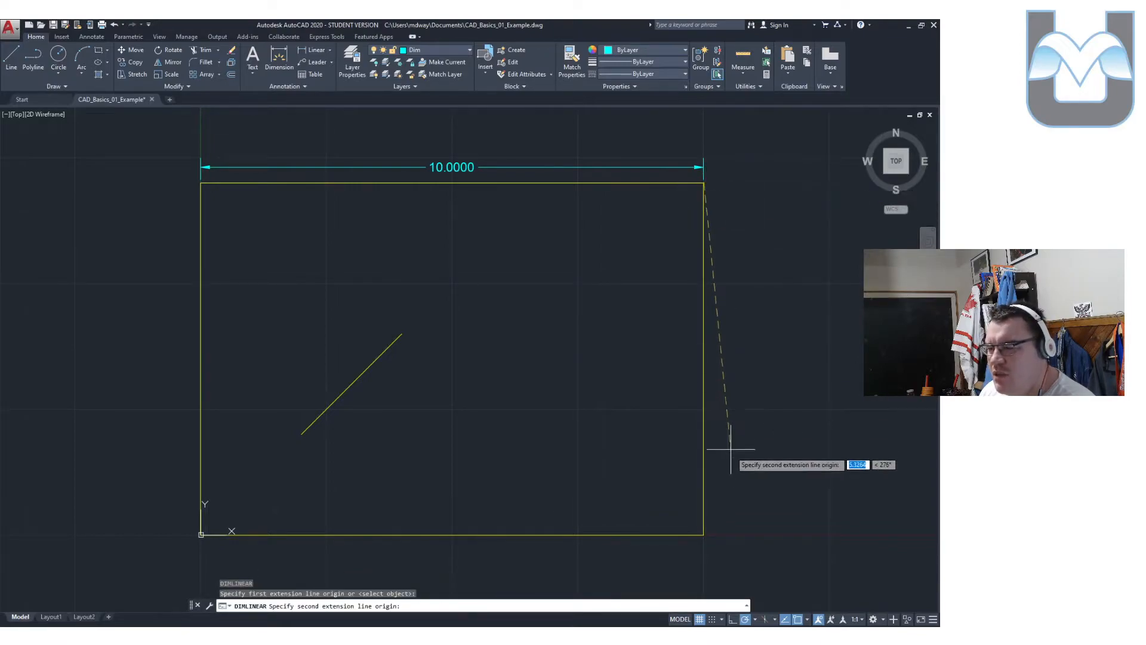
left_click(704, 535)
left_click(725, 525)
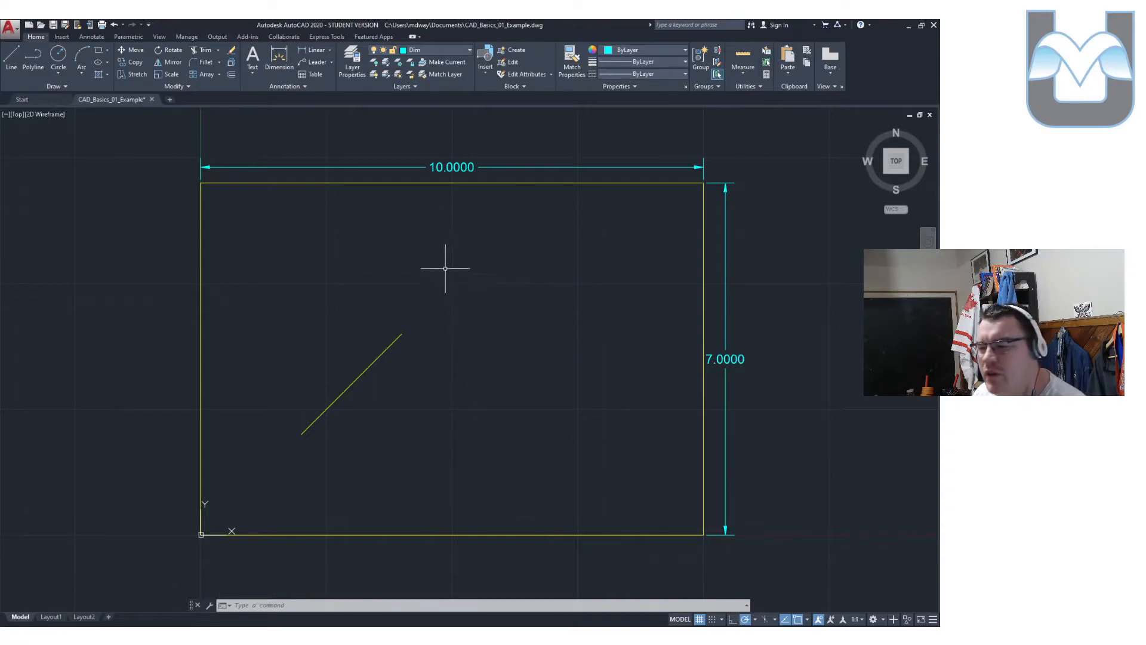
Place a horizontal linear dimension between the diagonal line's two endpoints, above the line.
left_click(315, 50)
left_click(302, 434)
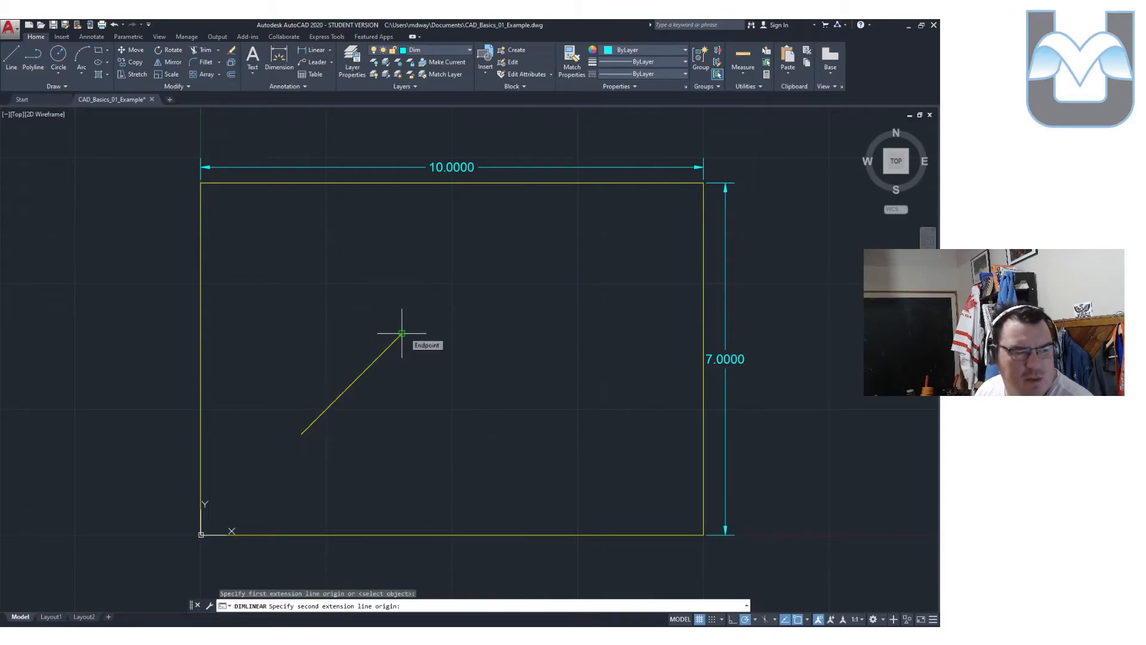
left_click(402, 333)
left_click(382, 266)
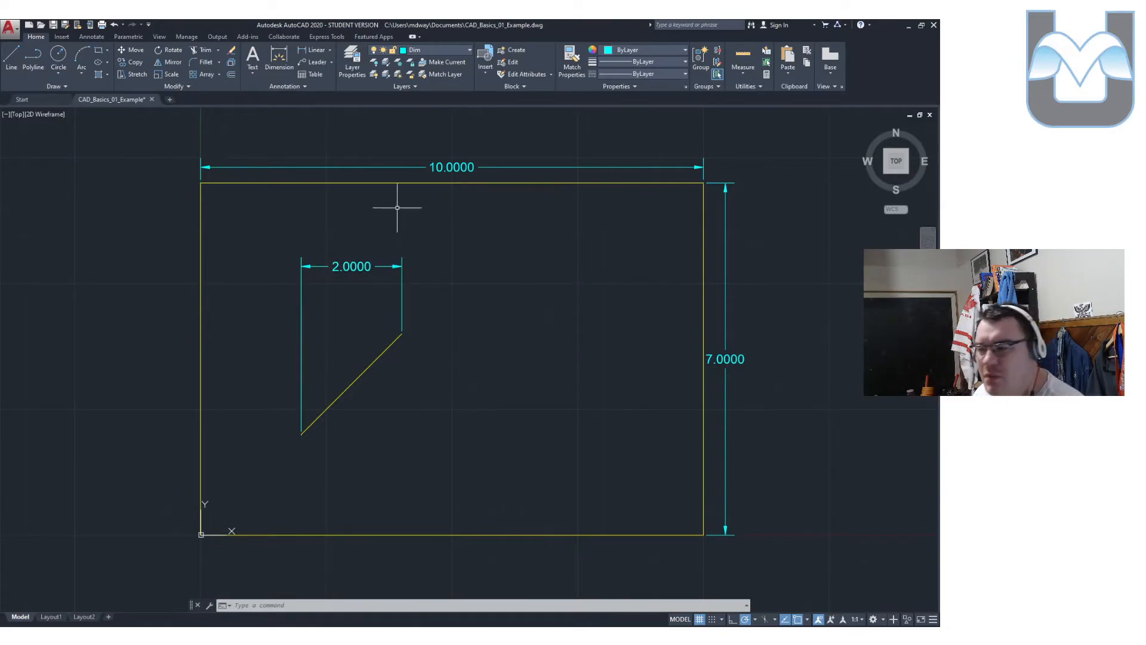
Place an aligned dimension along the diagonal line's length, below and to the right of the line.
left_click(331, 52)
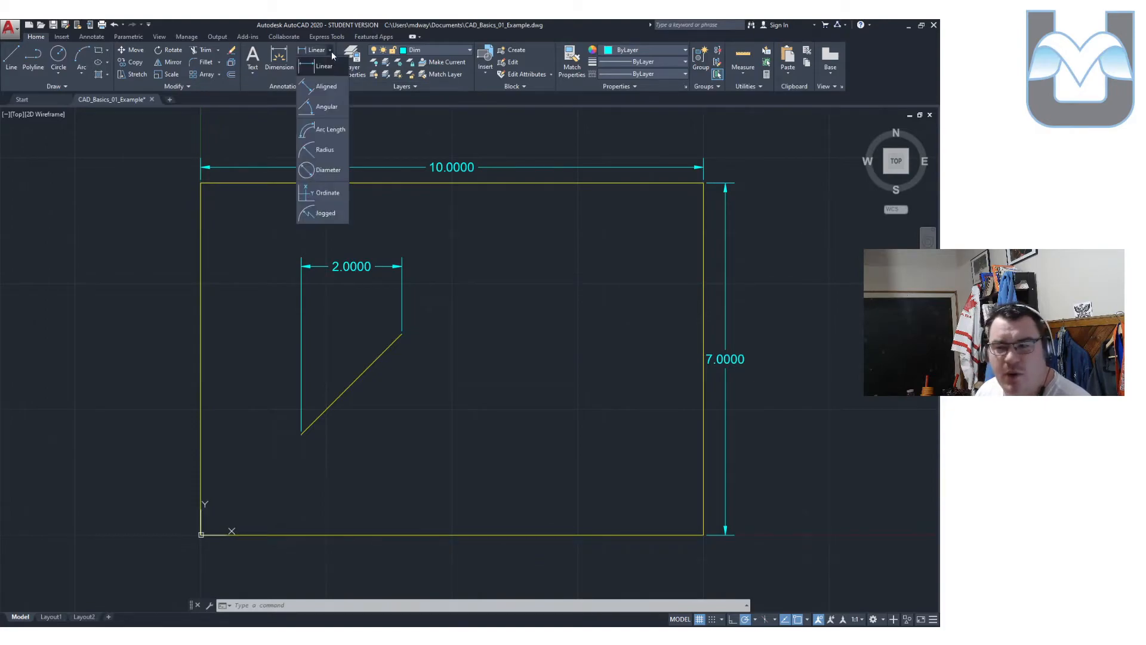
left_click(331, 94)
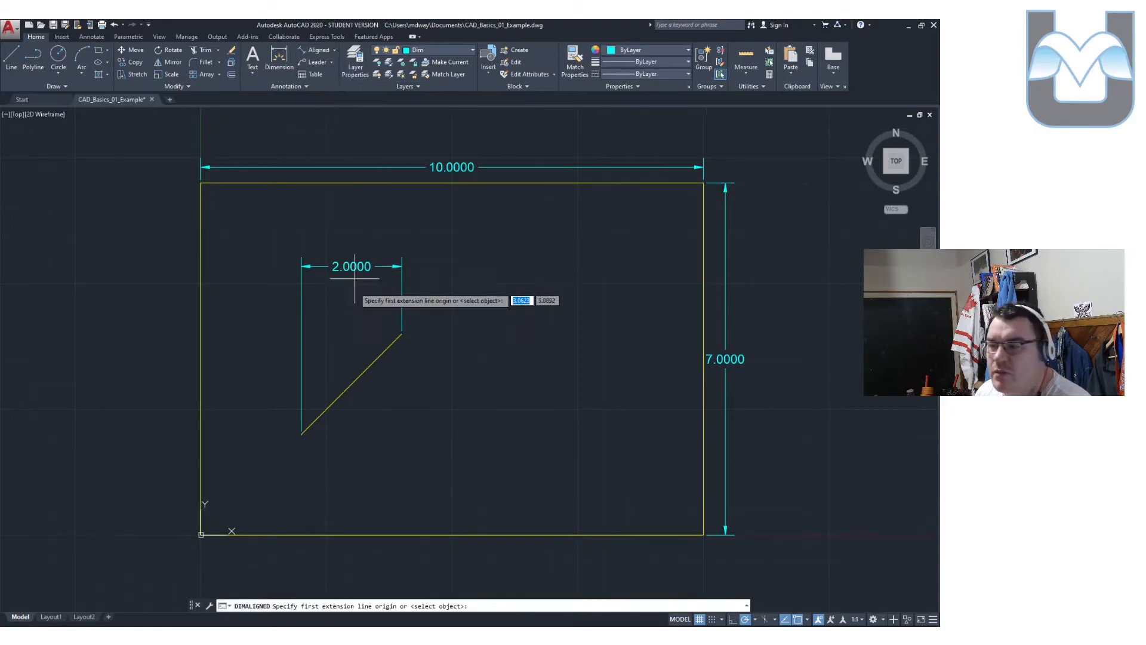
left_click(303, 434)
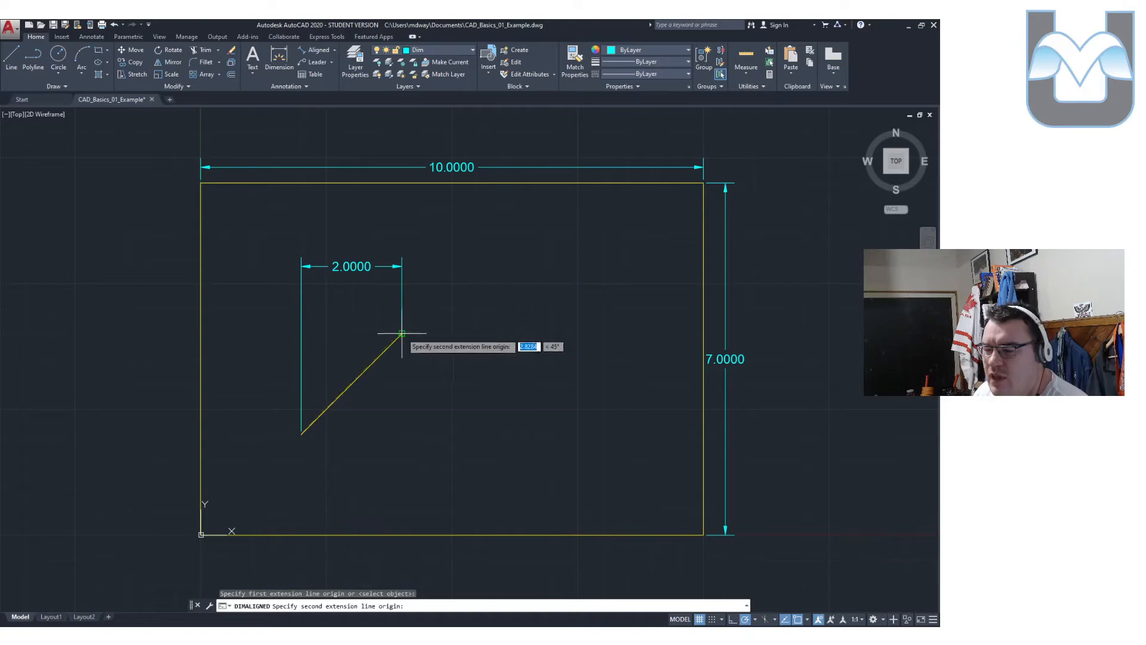
left_click(401, 335)
left_click(447, 375)
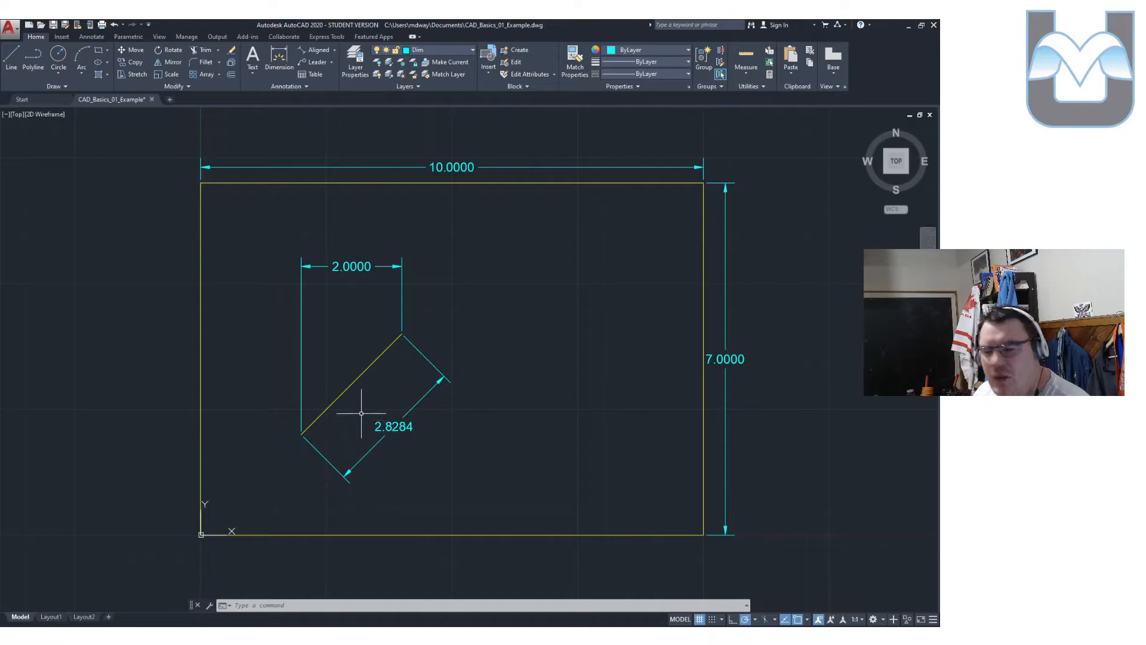
Delete the horizontal linear dimension above the diagonal line.
left_click_drag(370, 289, 329, 254)
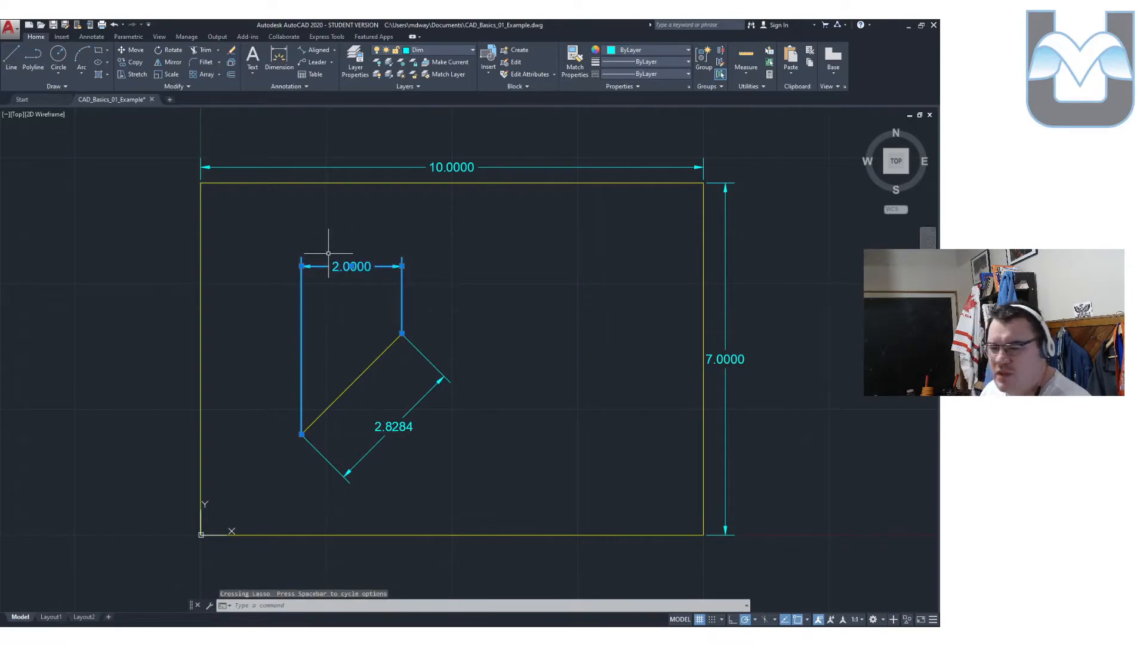
key("Delete")
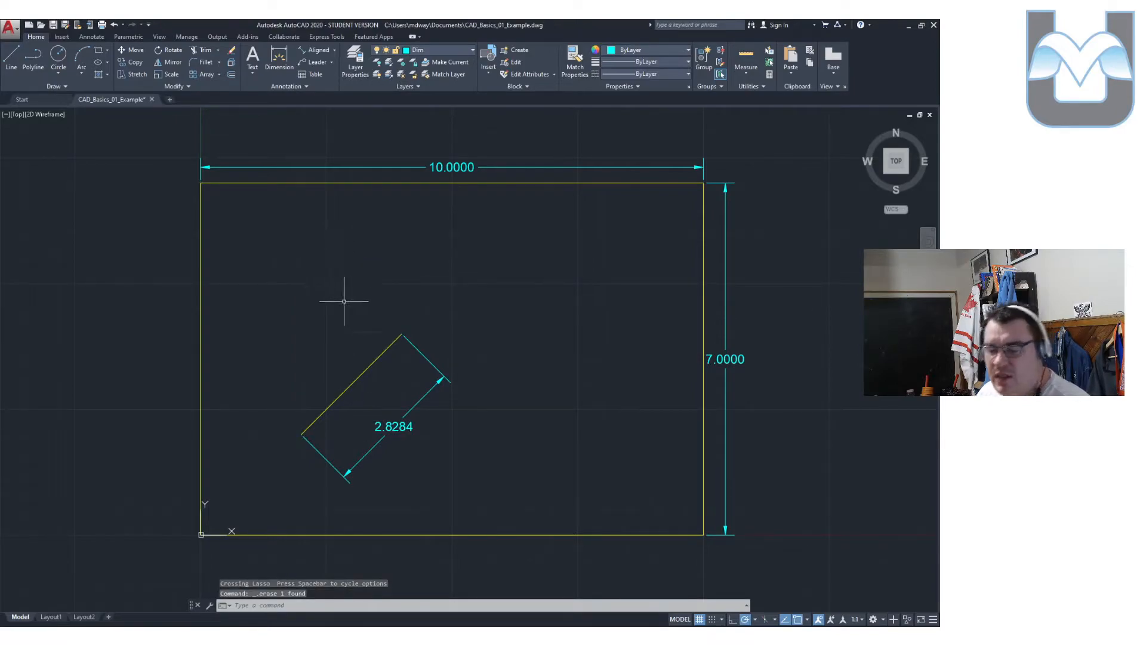
Move the aligned dimension farther away from the diagonal line to leave room between them.
scroll(308, 422, "up", 4)
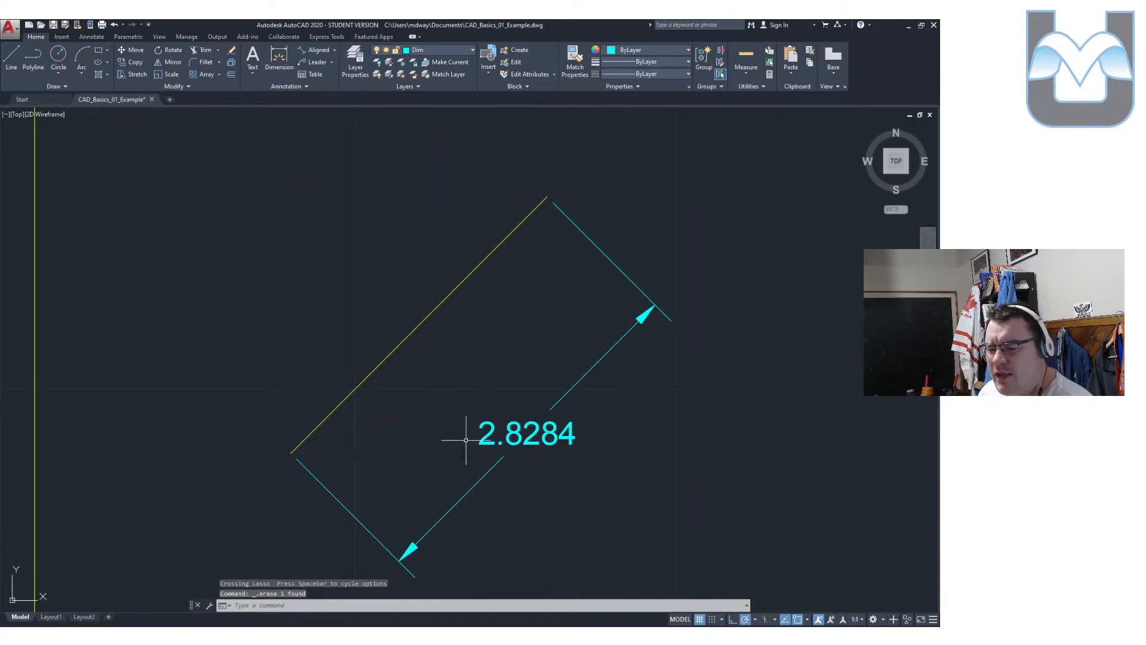
left_click(526, 437)
left_click(525, 438)
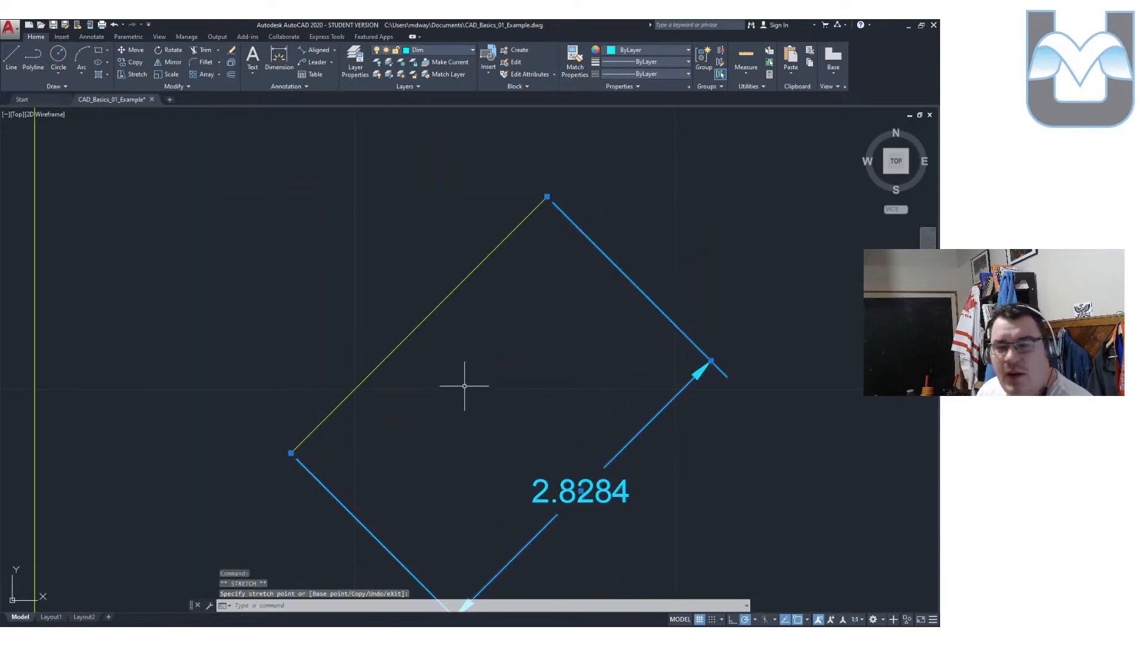
key("Escape")
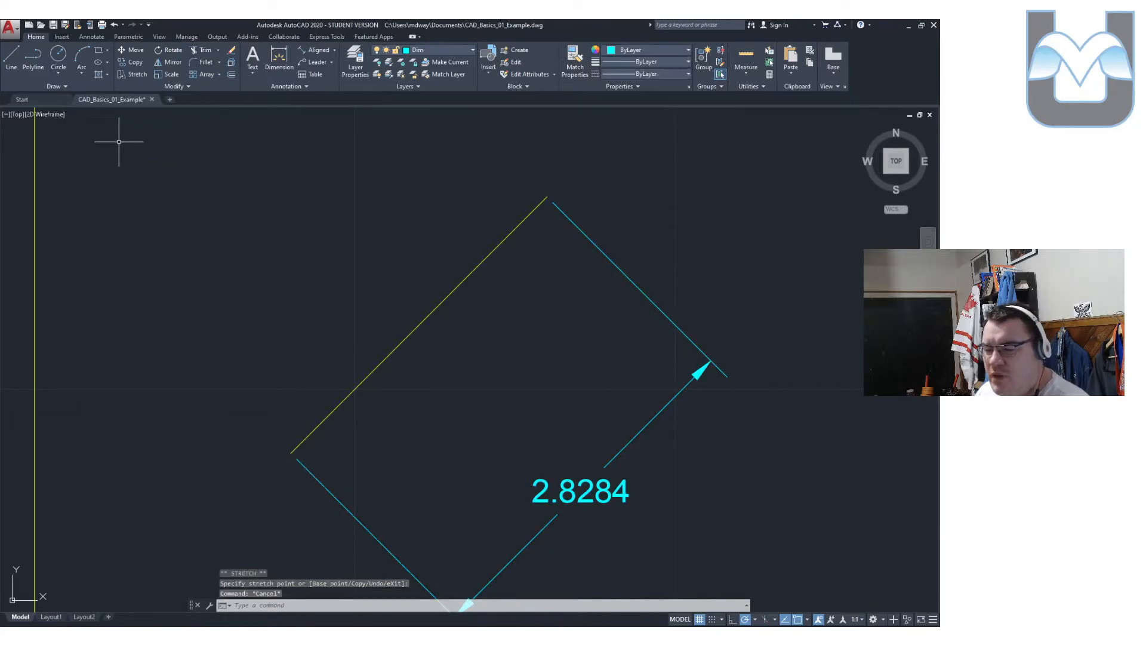
Draw a short horizontal reference line to the right from the diagonal line's lower endpoint on the Dim layer.
left_click(11, 60)
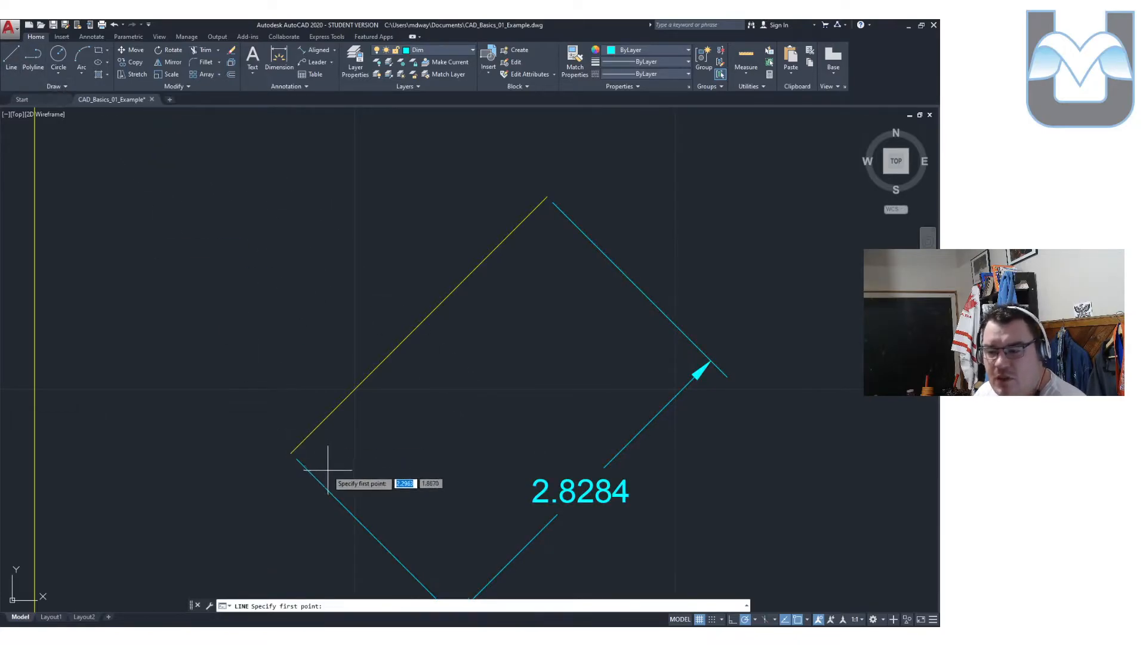
left_click(292, 452)
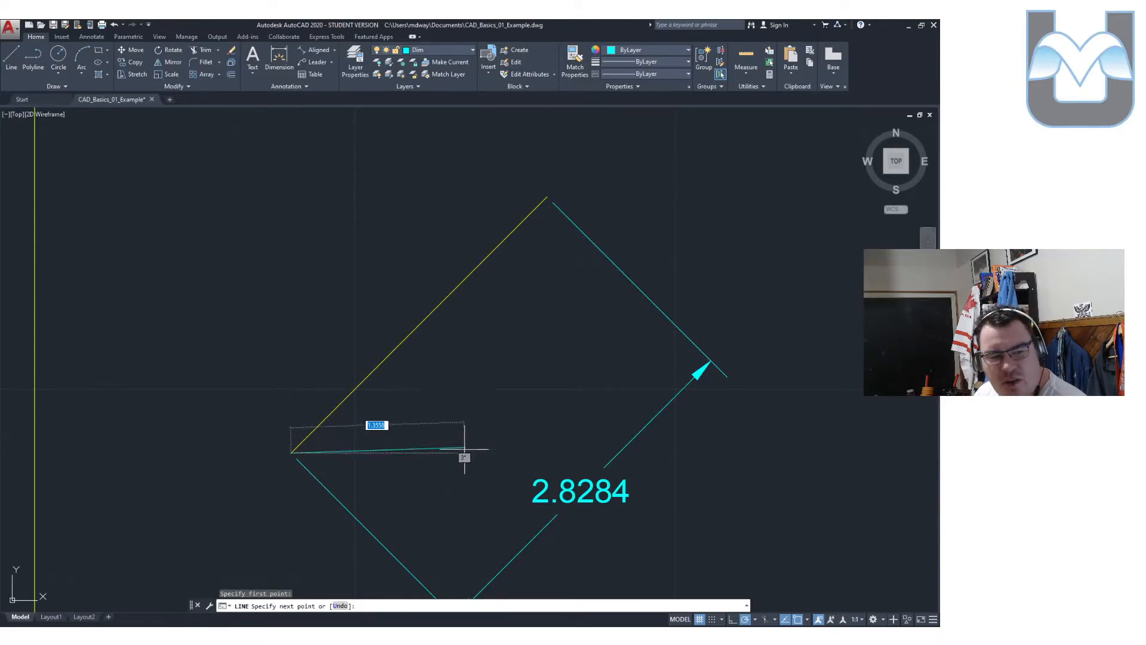
left_click(337, 453)
key("Escape")
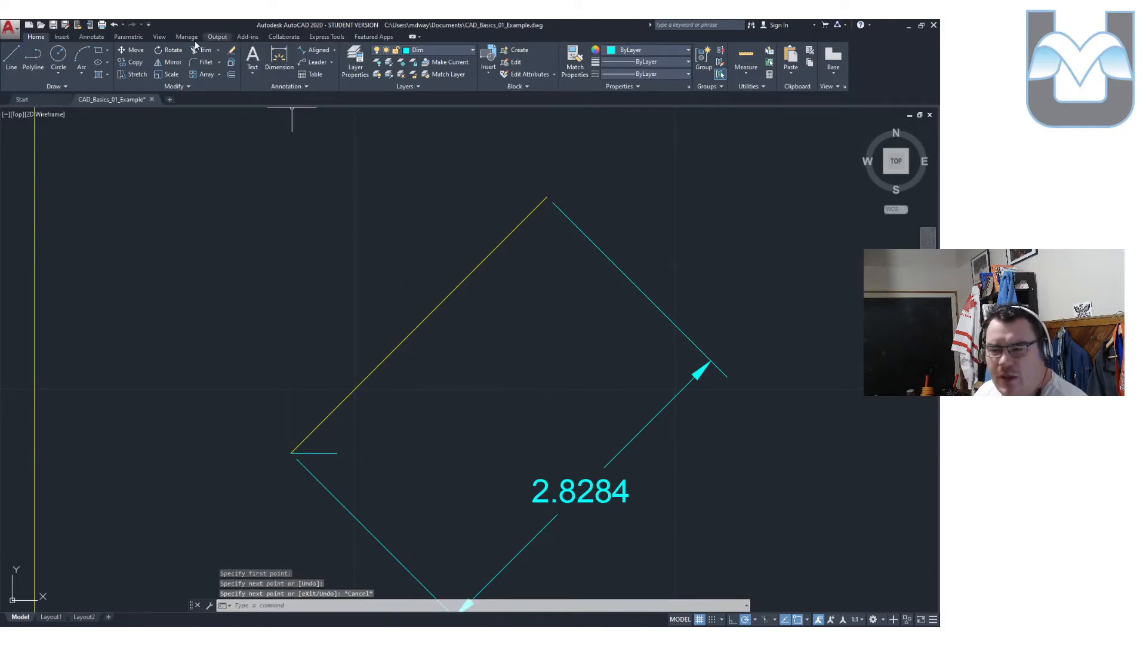
Place an angular dimension between the diagonal line and the short horizontal reference line, inside their angle.
left_click(335, 50)
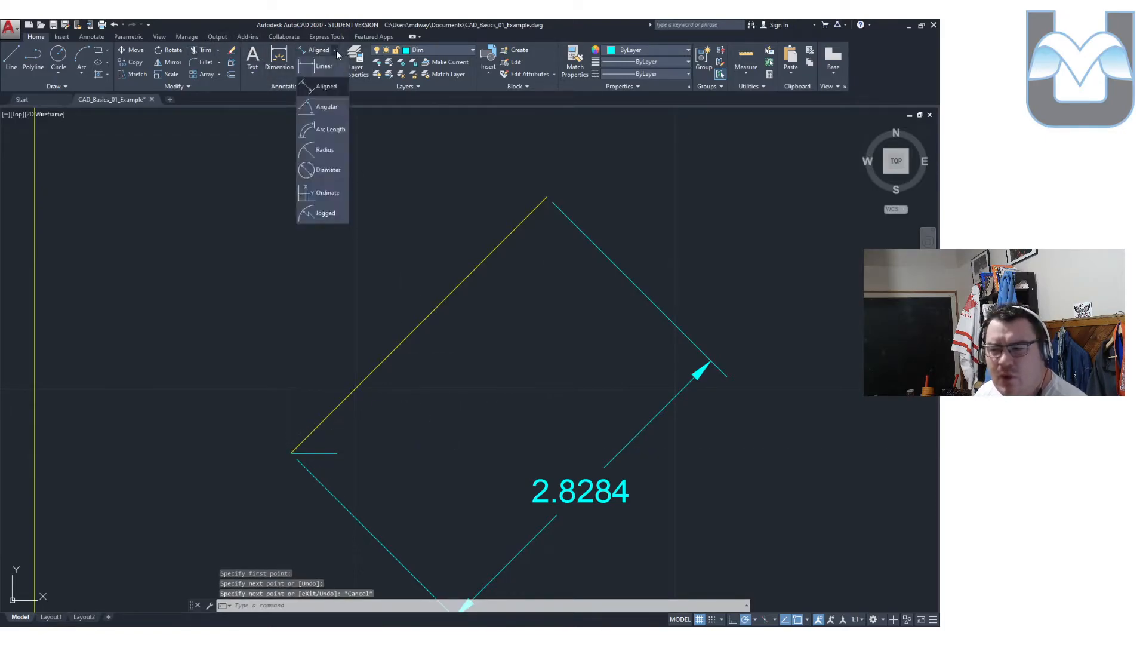
left_click(326, 109)
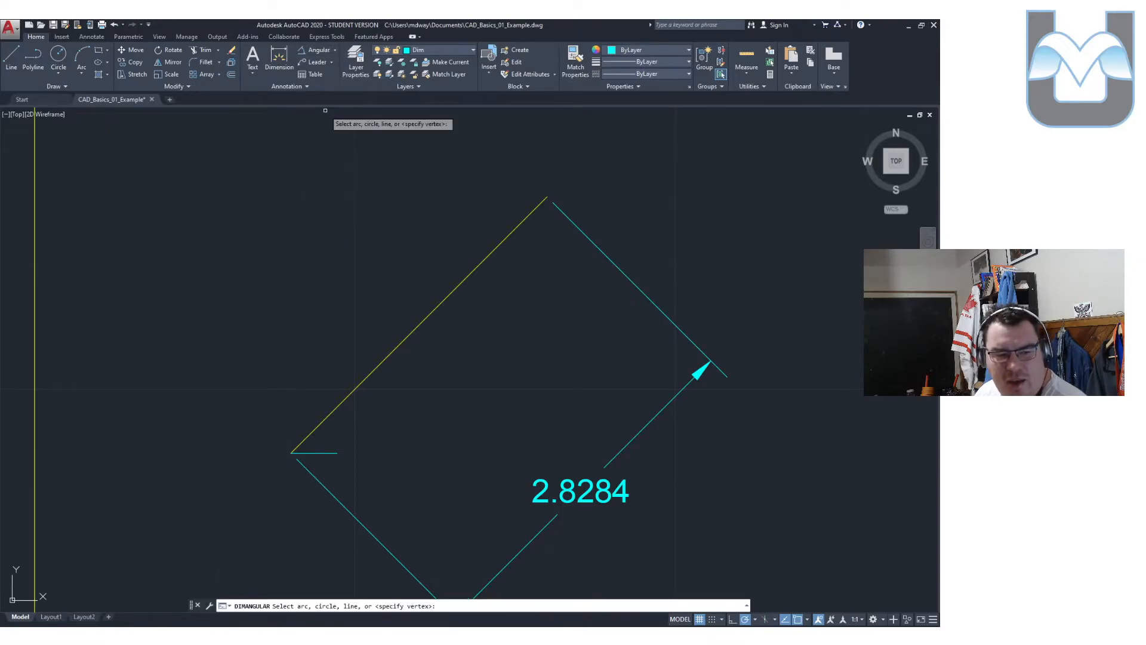
left_click(380, 355)
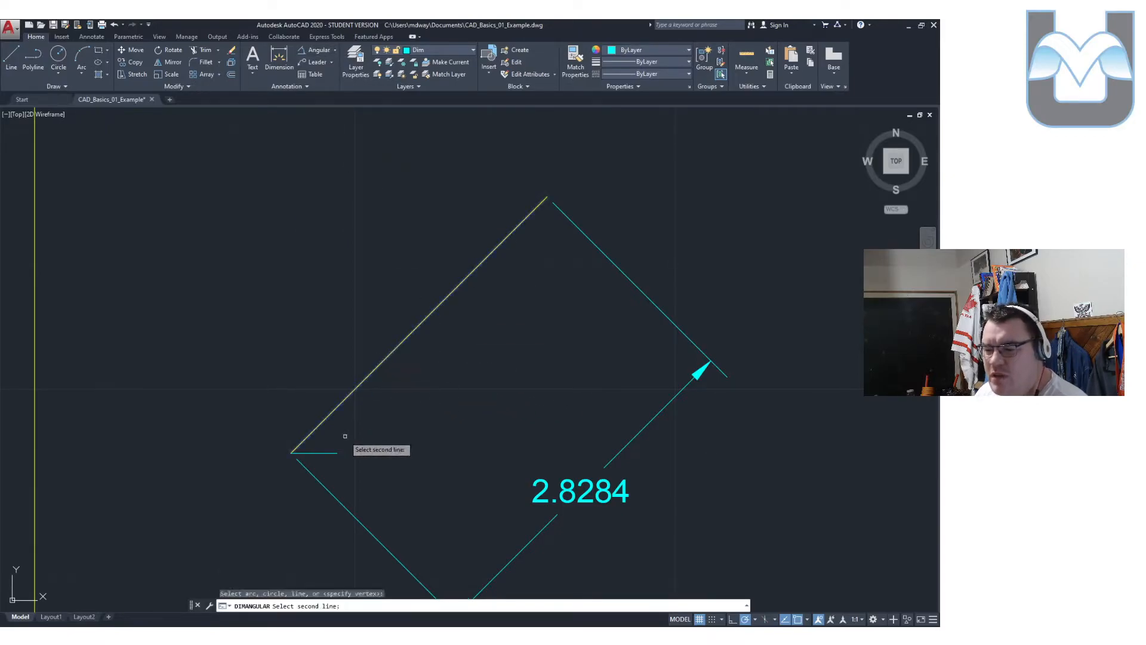
left_click(330, 454)
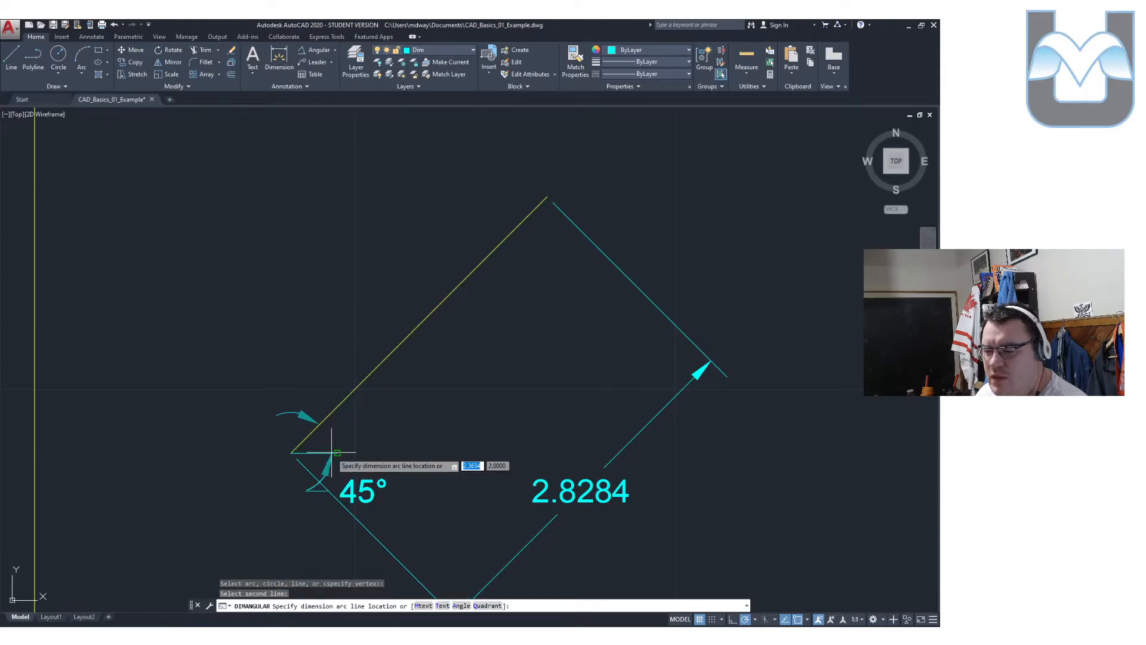
left_click(408, 408)
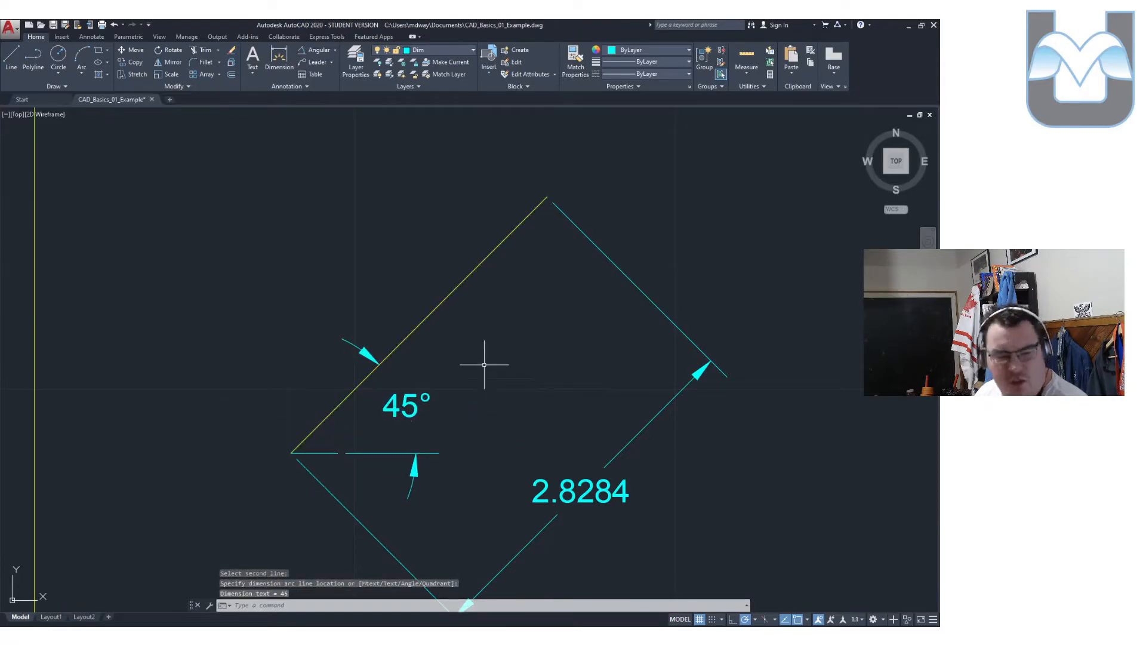
key("Escape")
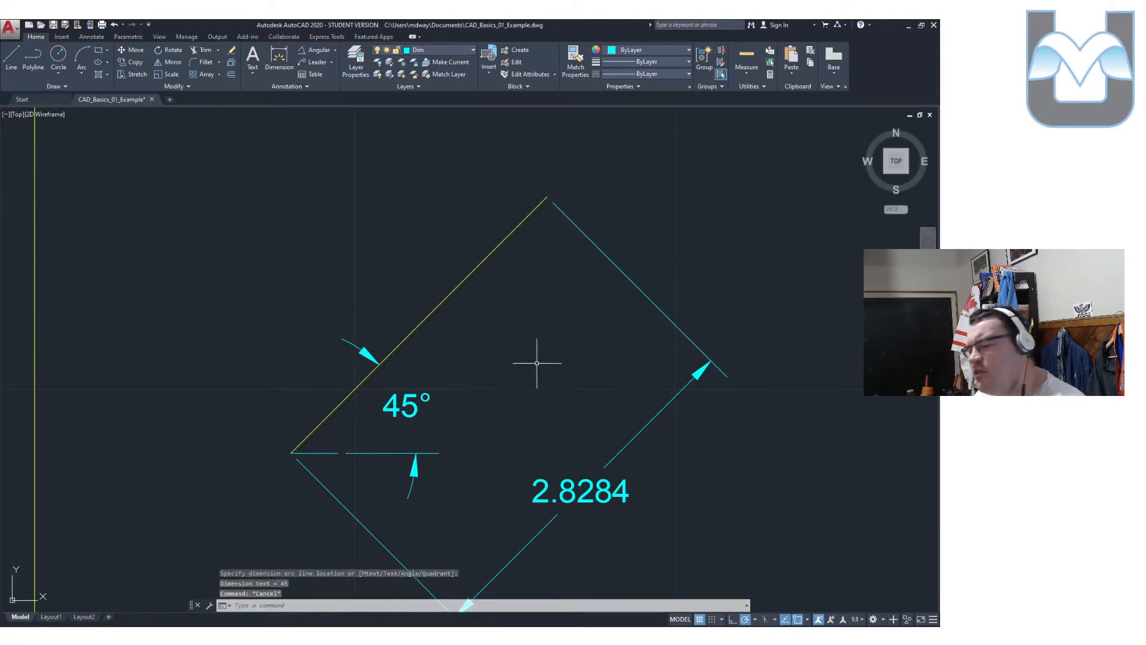
Move the aligned dimension closer to the diagonal line while keeping it clear of the angular dimension's text.
left_click(573, 493)
left_click_drag(581, 495, 521, 445)
key("ctrl+z")
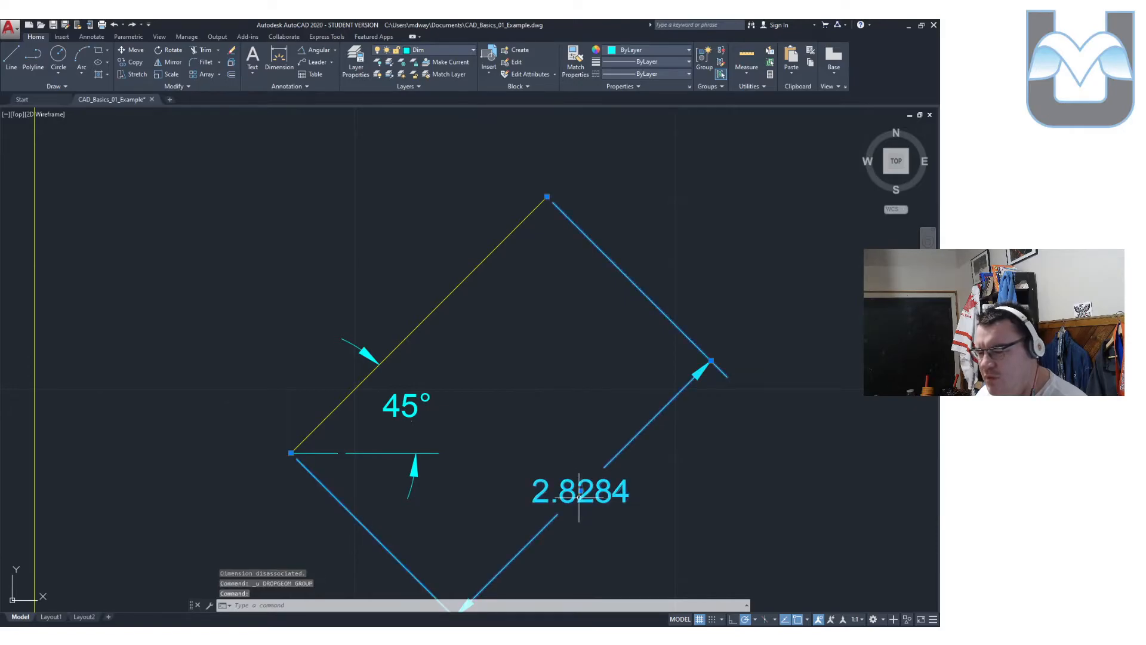
left_click(580, 490)
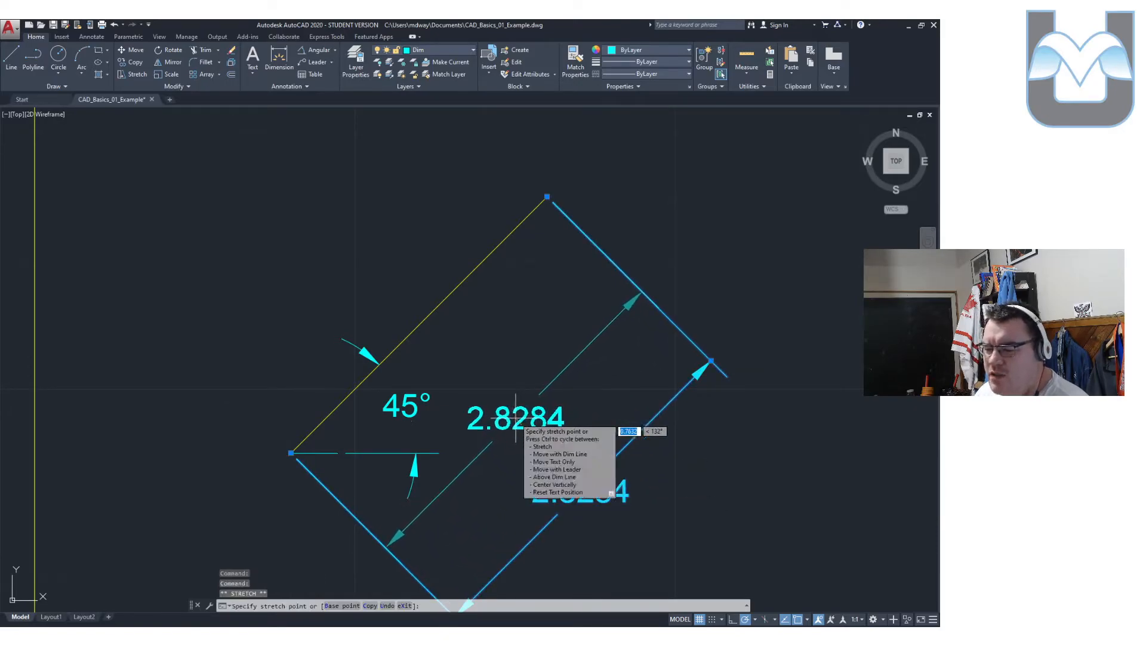
left_click(515, 421)
key("Escape")
scroll(496, 380, "down", 4)
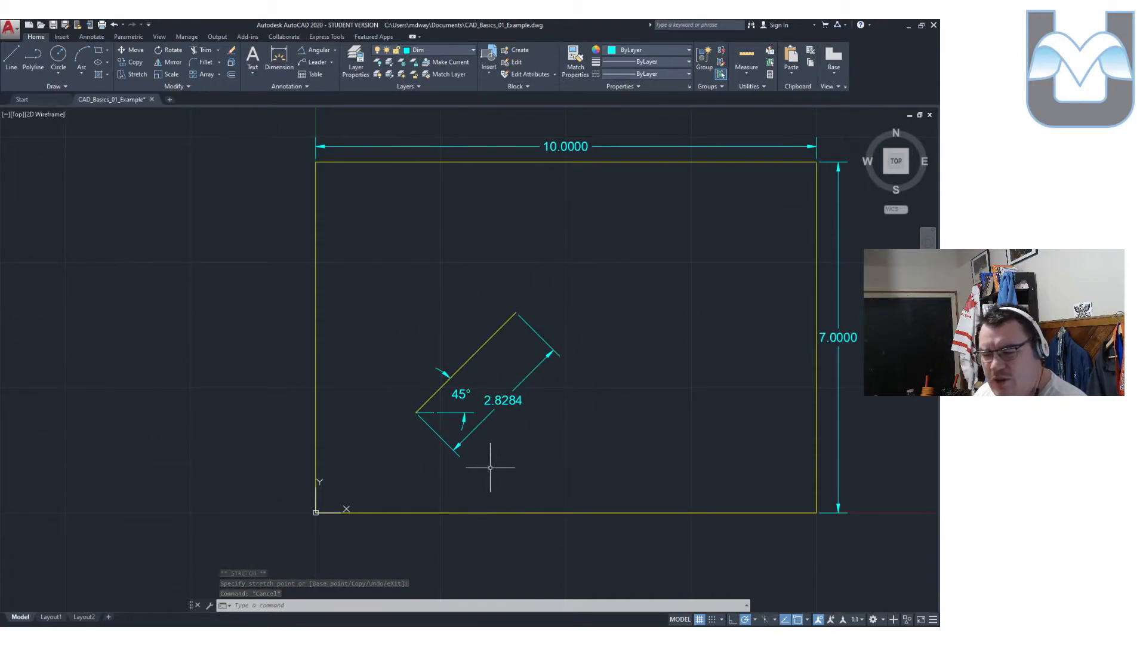
Move the aligned dimension so close to the diagonal line that it crosses the angular dimension, and inspect the overlap.
left_click(504, 400)
left_click(503, 399)
key("Escape")
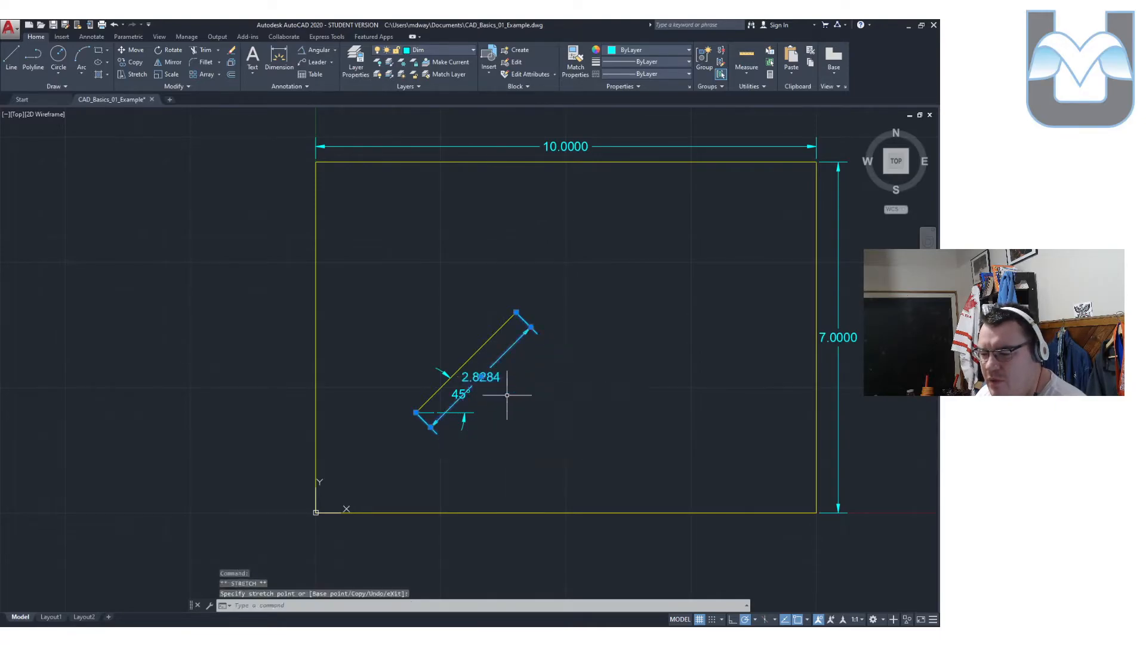
scroll(519, 417, "up", 6)
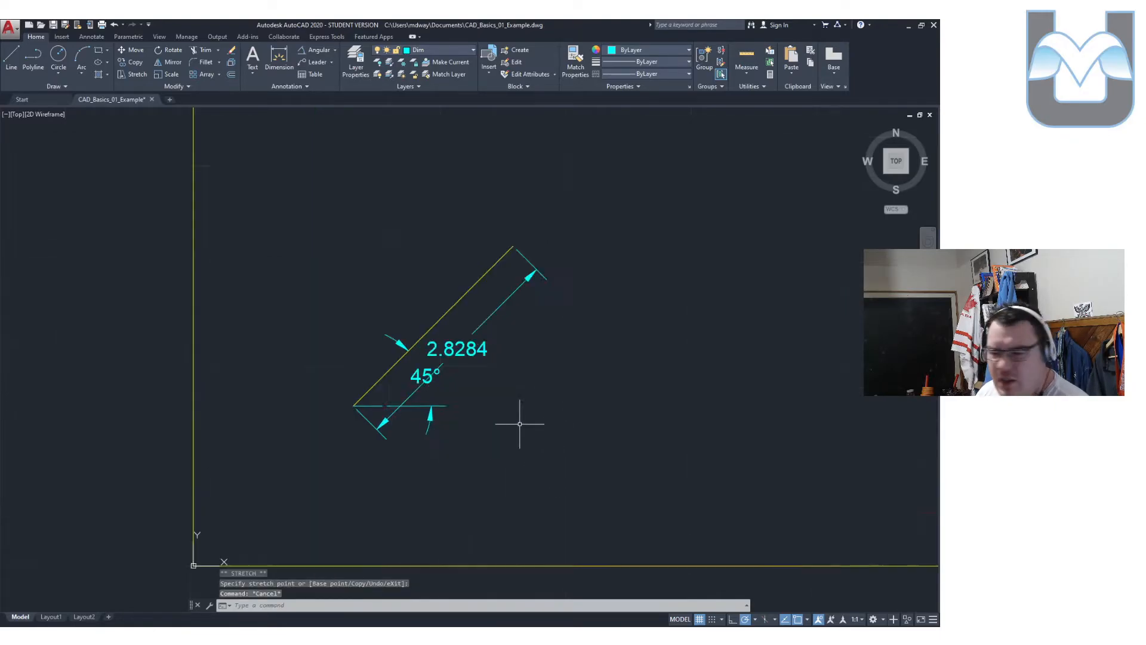
mouse_move(533, 437)
middle_mouse_down()
mouse_move(616, 479)
mouse_move(678, 489)
middle_mouse_up()
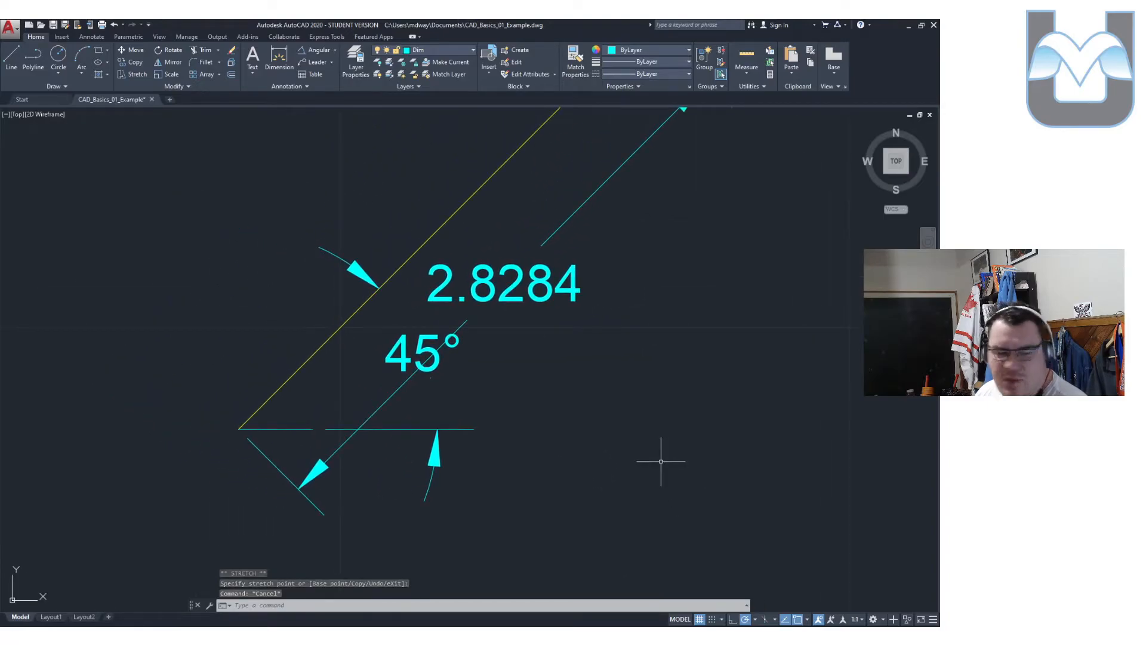
scroll(663, 466, "down", 5)
Move the aligned dimension back outward from the diagonal line so it clears the angular dimension's text.
left_click(615, 422)
left_click(623, 418)
left_click(623, 417)
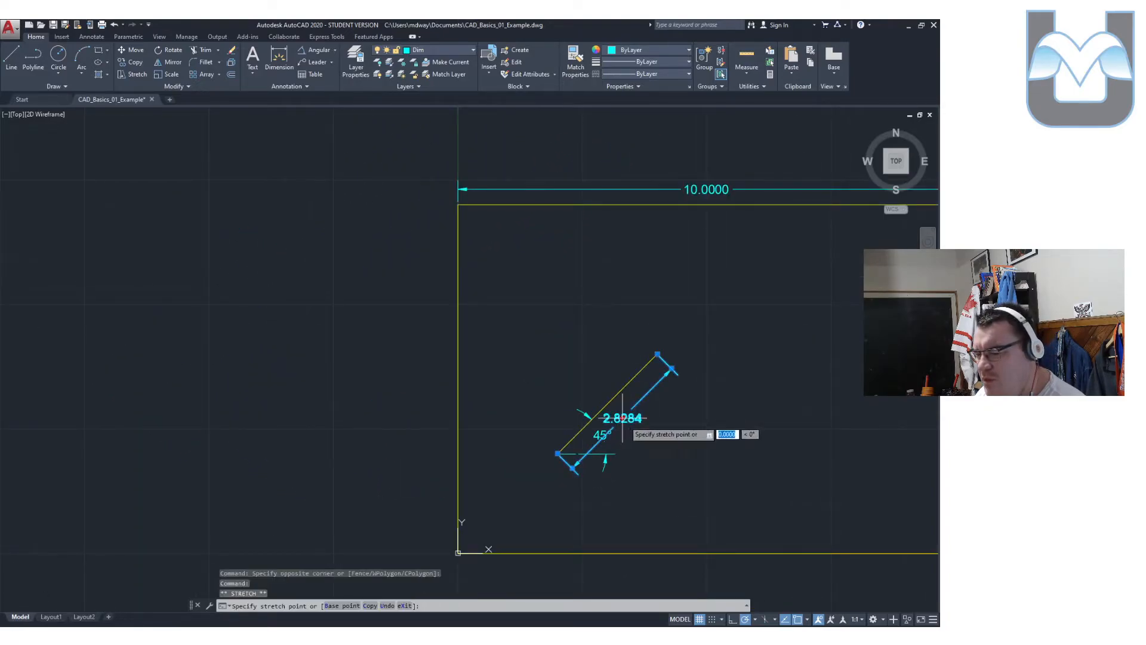
middle_click_drag(667, 481, 520, 455)
scroll(595, 447, "up", 2)
key("Escape")
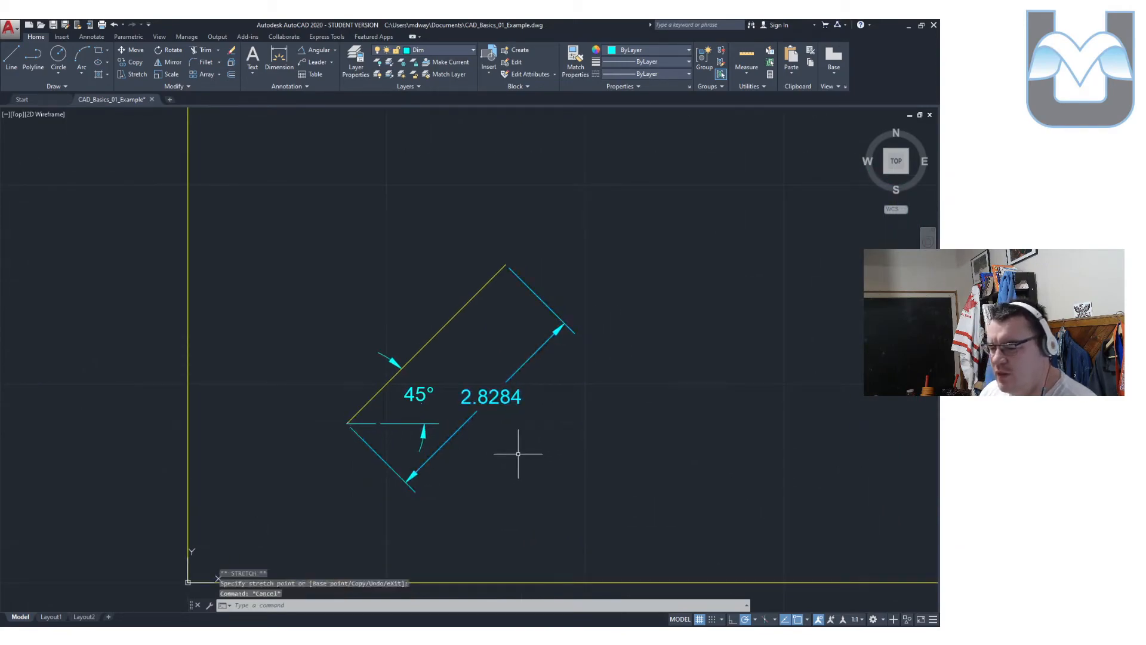
Add a leader pointing to the diagonal line's lower endpoint with the annotation text 2,2.
type("lead")
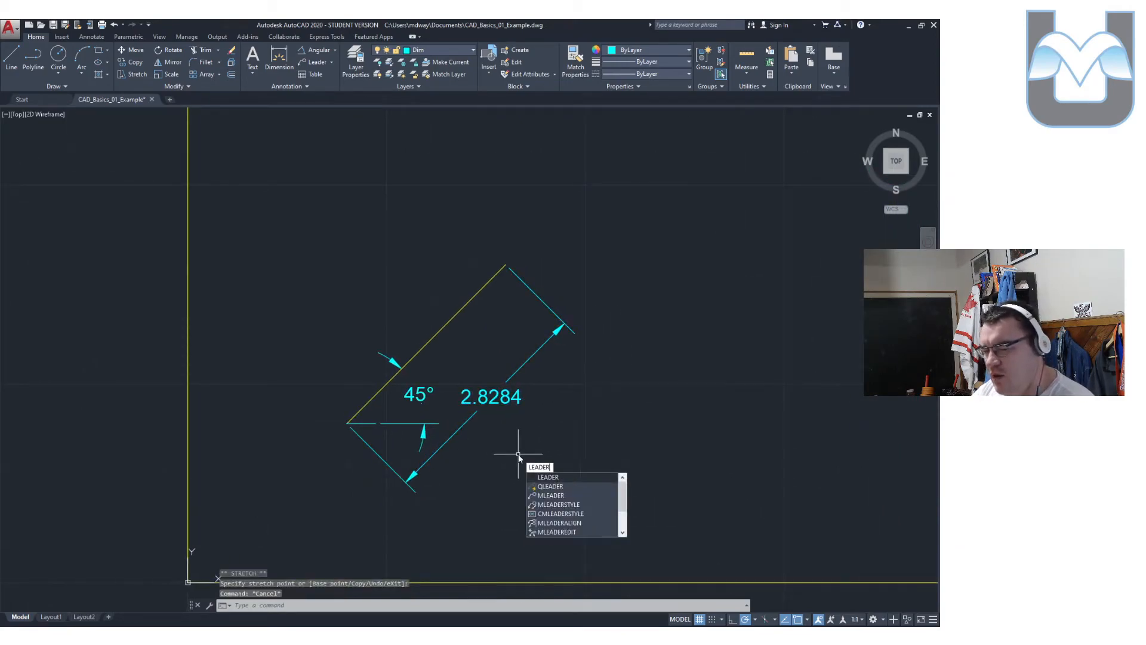
key("Return")
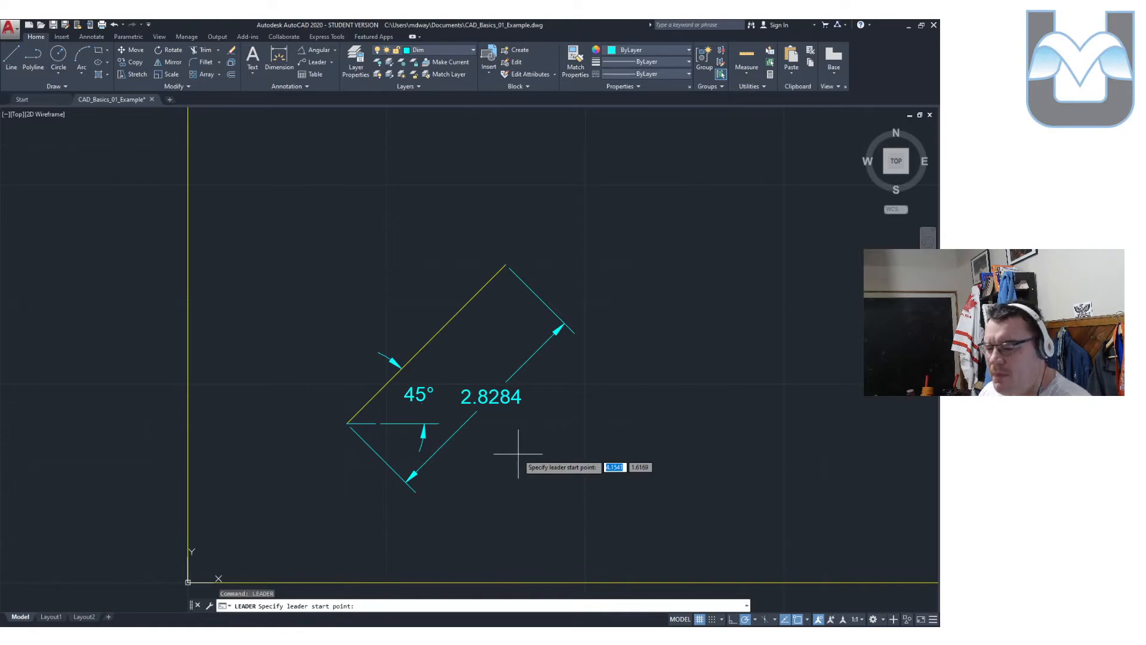
left_click(348, 422)
left_click(313, 385)
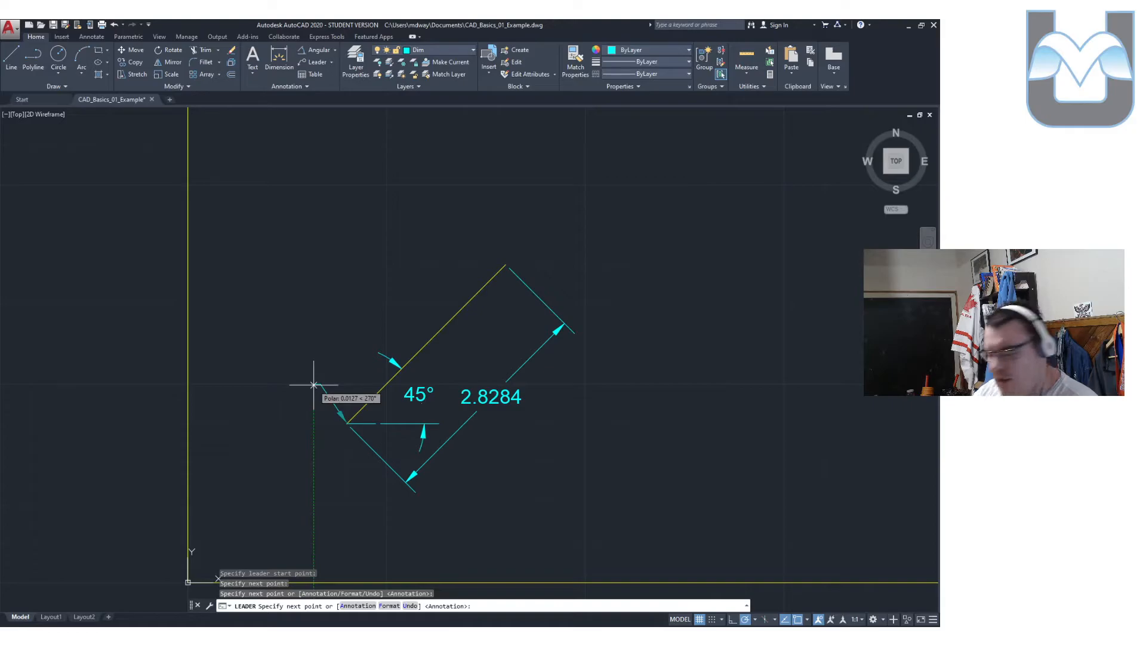
key("Return")
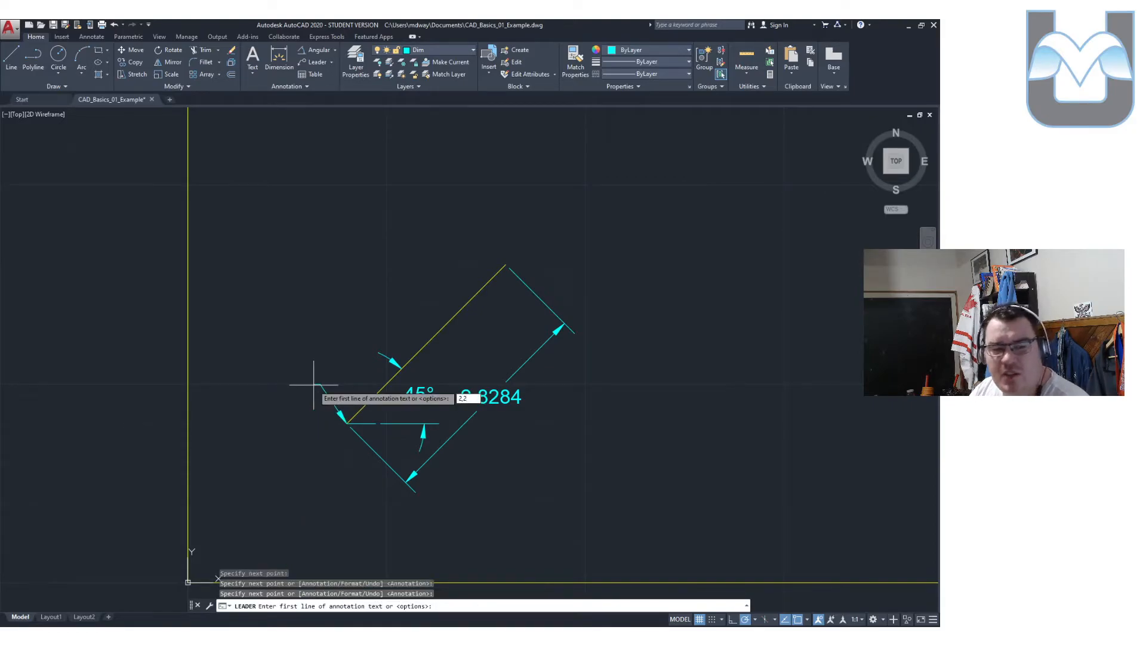
key("Return")
key("Return")
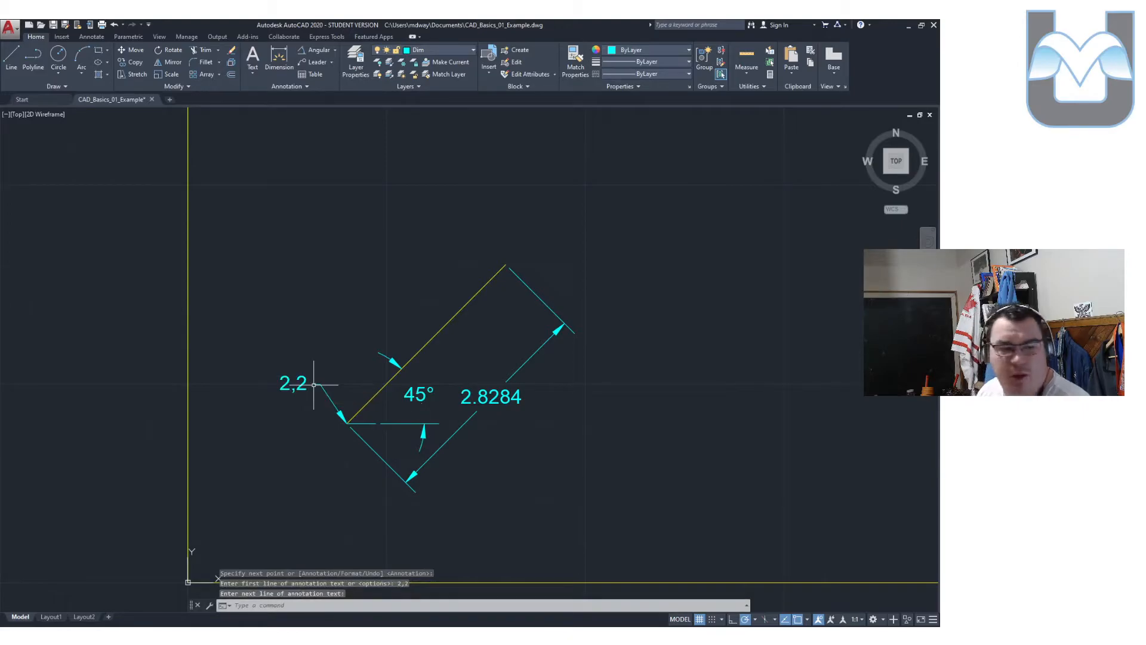
Add a bent leader pointing to the large rectangle's lower-left corner at the origin with the annotation text 0,0.
key("Return")
left_click(188, 580)
left_click(224, 460)
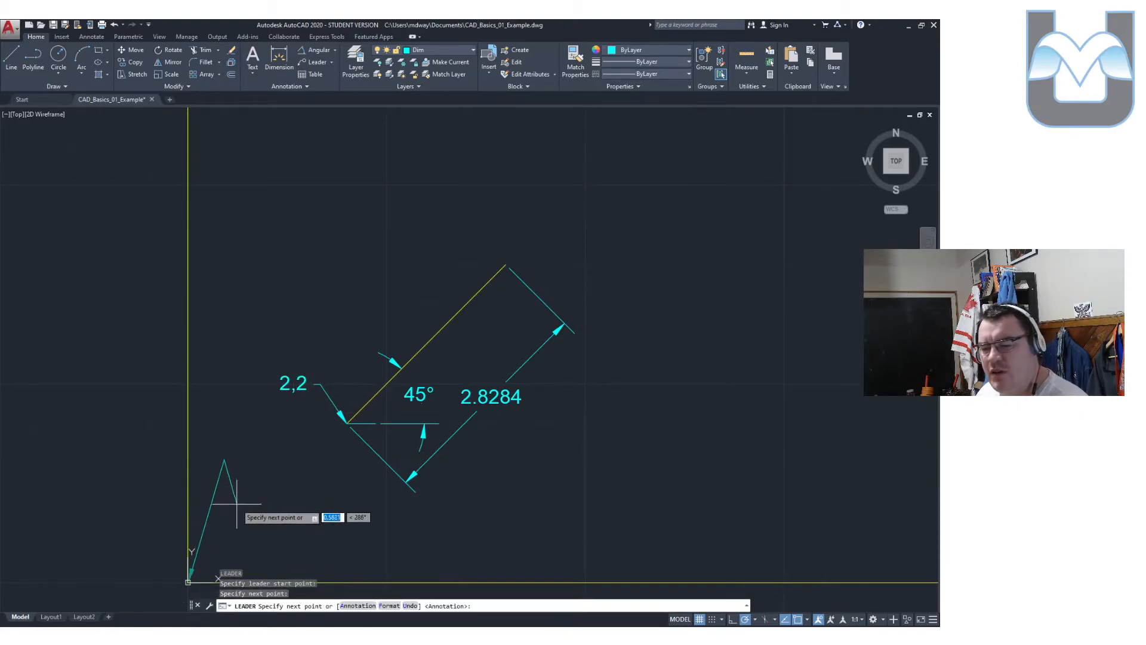
left_click(237, 508)
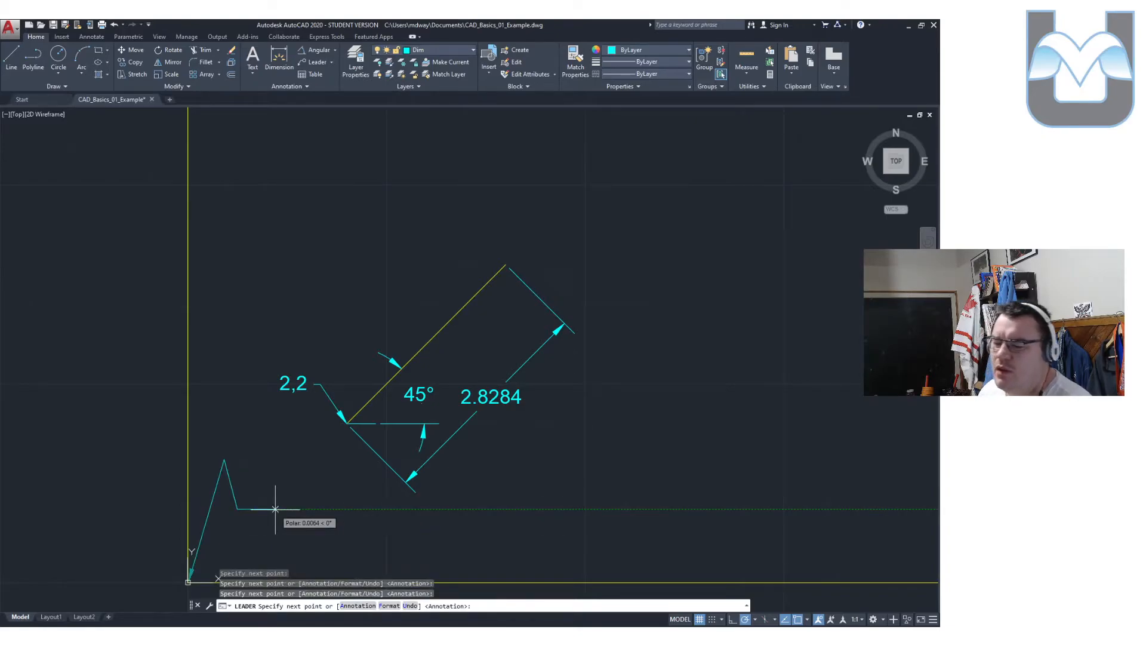
key("Return")
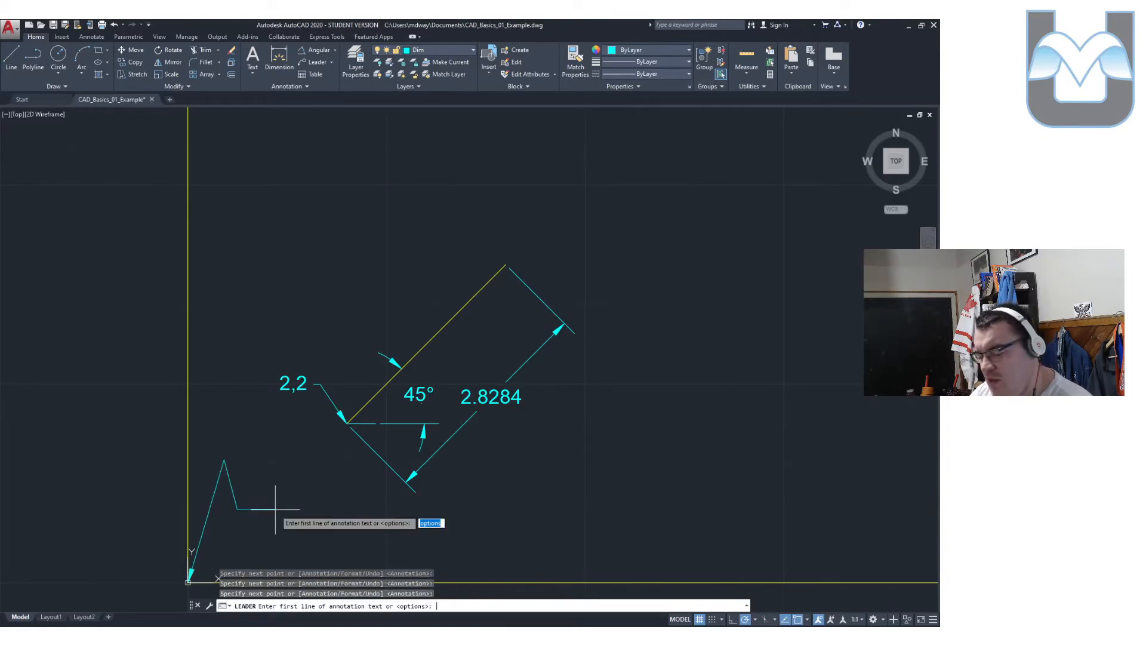
type("0,0")
key("Return")
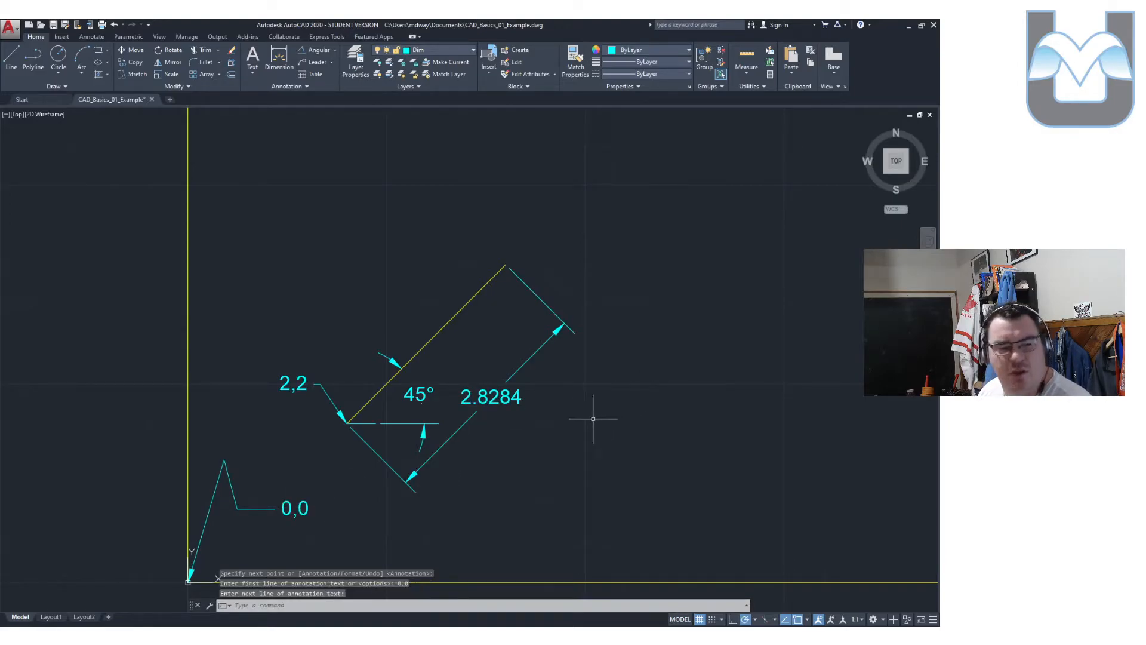
Examine the origin leader up close and check the layout of the whole dimensioned drawing.
scroll(594, 419, "down", 4)
scroll(409, 474, "up", 3)
scroll(463, 448, "up", 4)
middle_click_drag(660, 409, 556, 418)
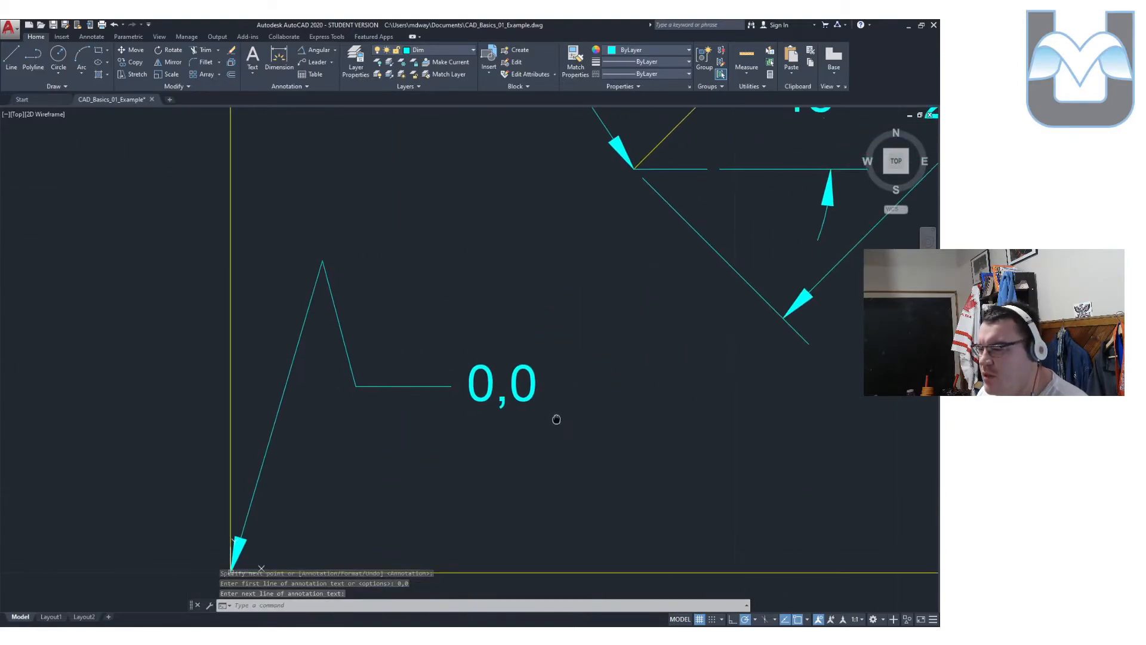
scroll(549, 410, "down", 3)
scroll(704, 375, "down", 5)
scroll(725, 374, "up", 2)
mouse_move(725, 373)
middle_mouse_down()
mouse_move(592, 390)
mouse_move(493, 431)
middle_mouse_up()
scroll(594, 382, "up", 3)
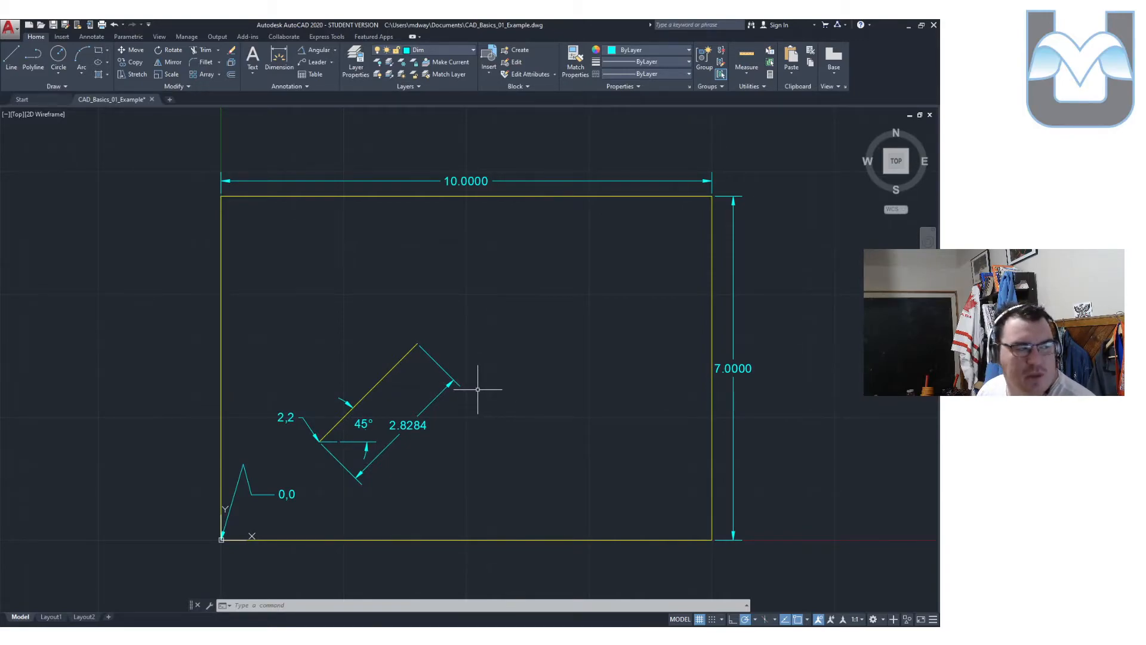
Make Draw the current layer.
left_click(443, 51)
left_click(436, 102)
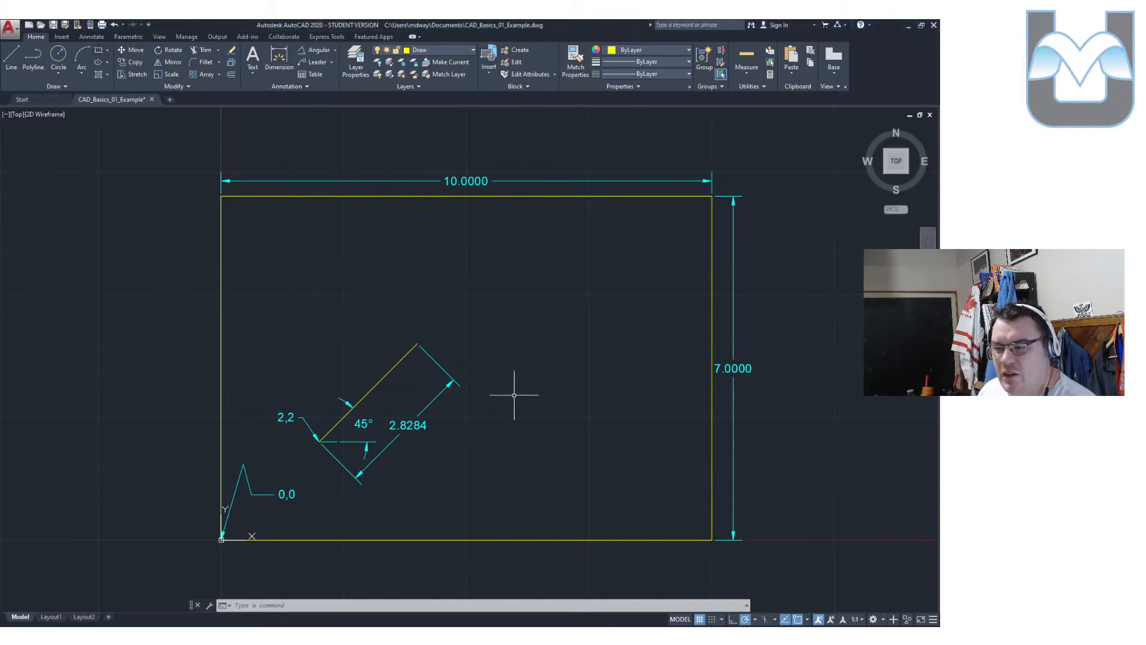
type("s")
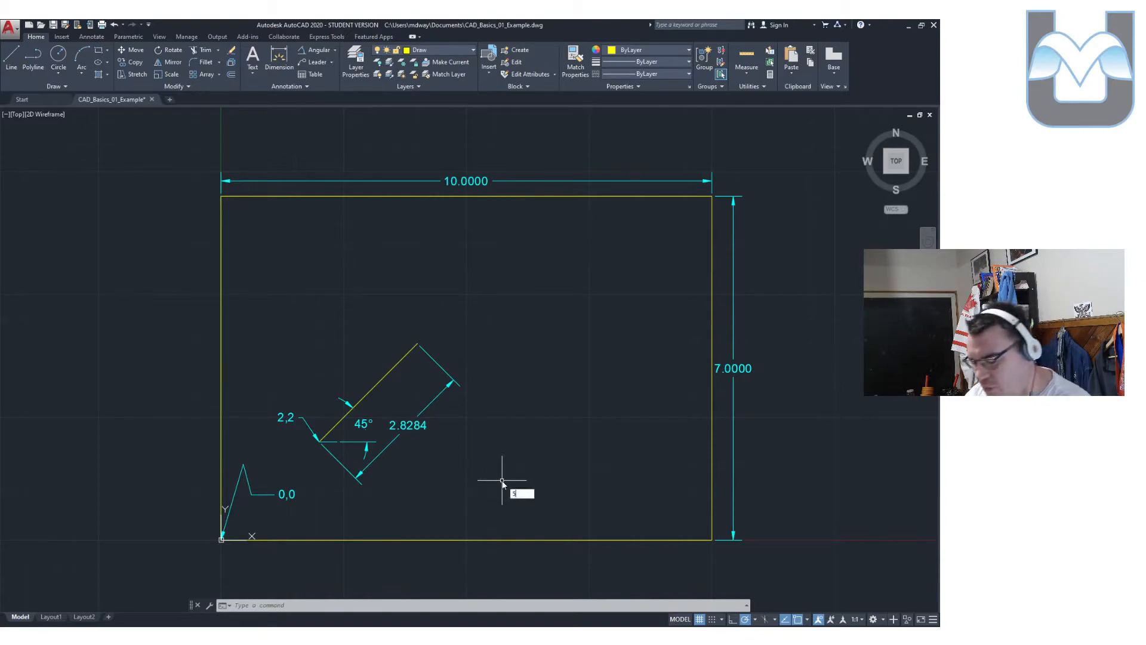
type(",1")
key("Return")
key("Escape")
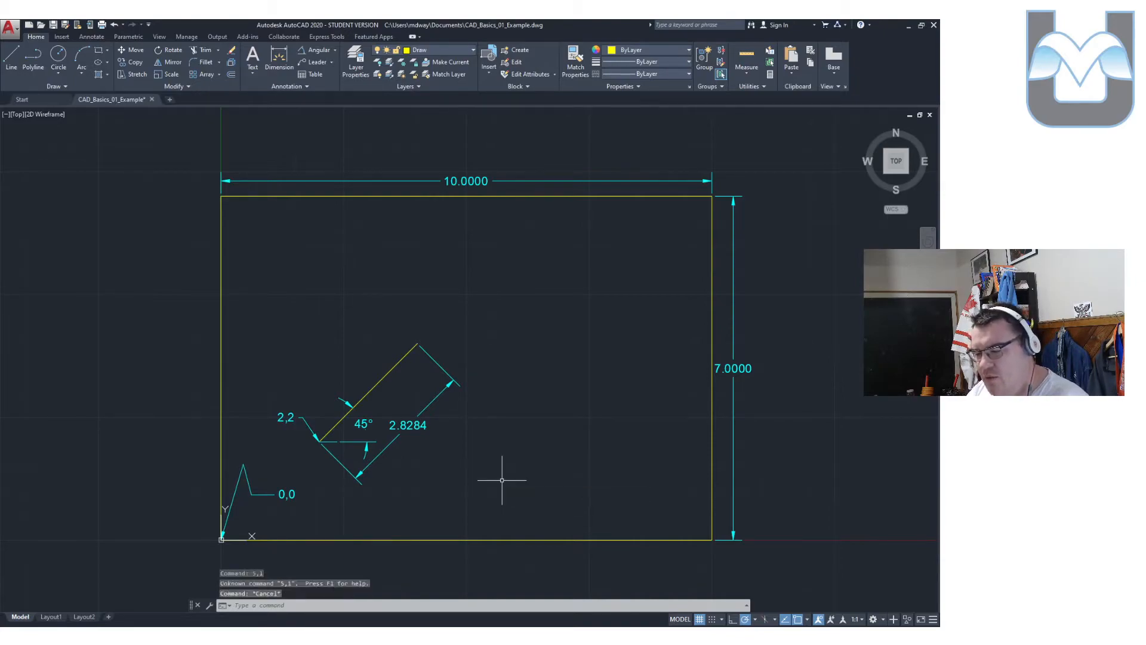
Draw a rectangle inside the large one from corner 5,1, 1.5 wide and 5 high.
type("rec")
key("Return")
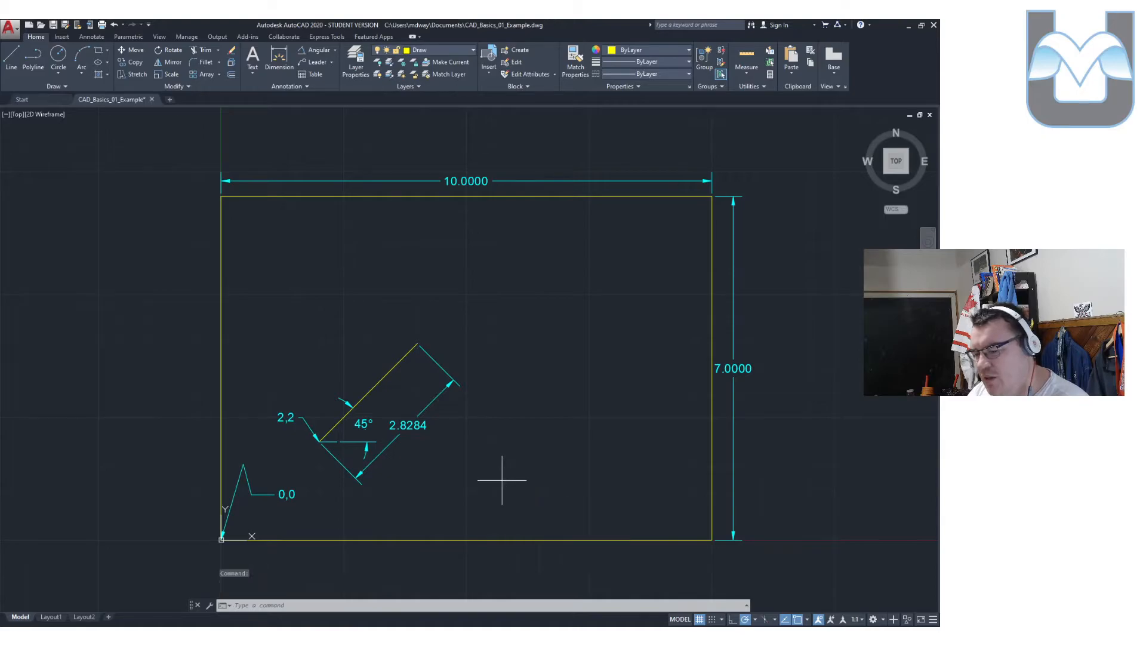
type("5,1")
key("Return")
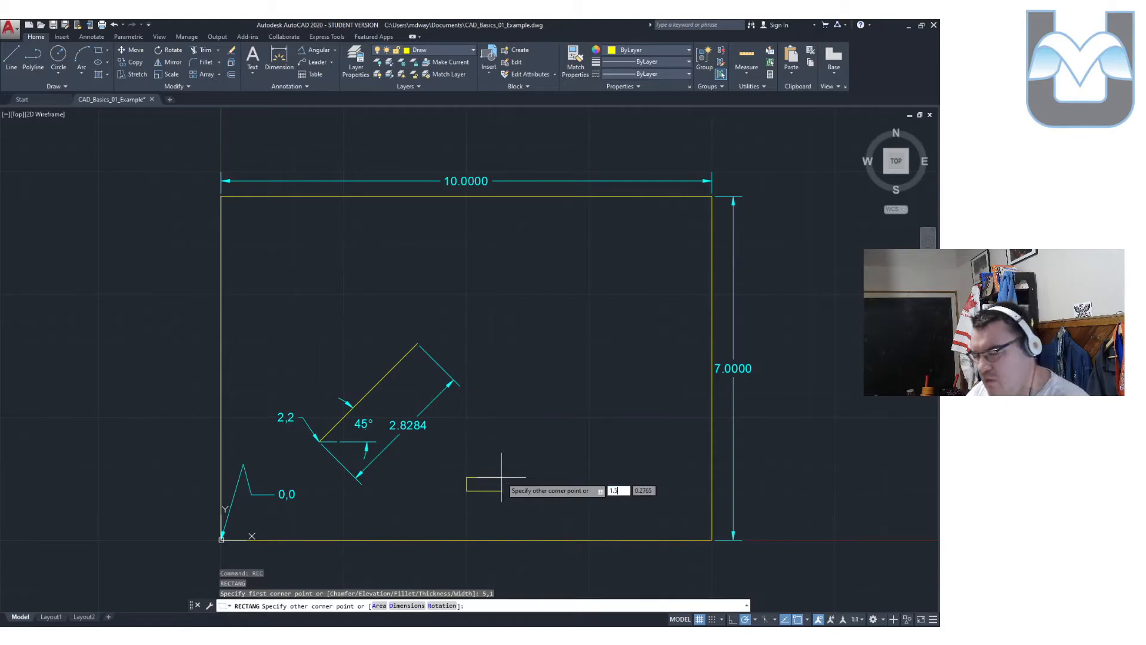
type("-3.5")
key("Tab")
type("5")
key("Return")
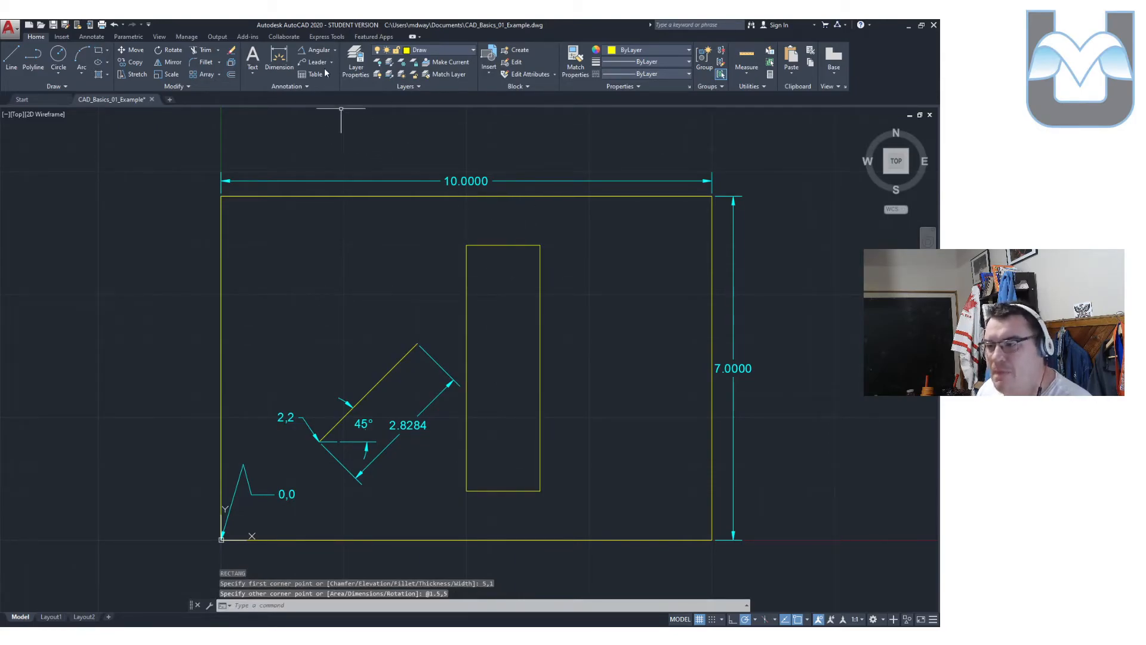
Make Dim the current layer and add a vertical linear dimension along the inner rectangle's right edge.
left_click(425, 50)
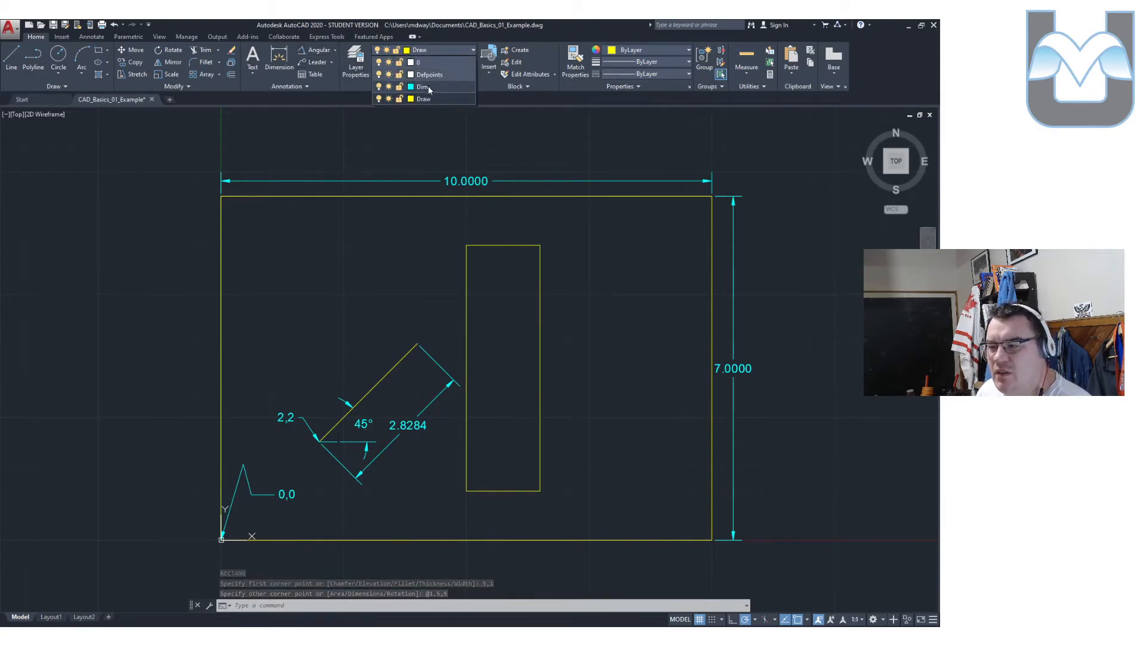
left_click(428, 86)
left_click(335, 50)
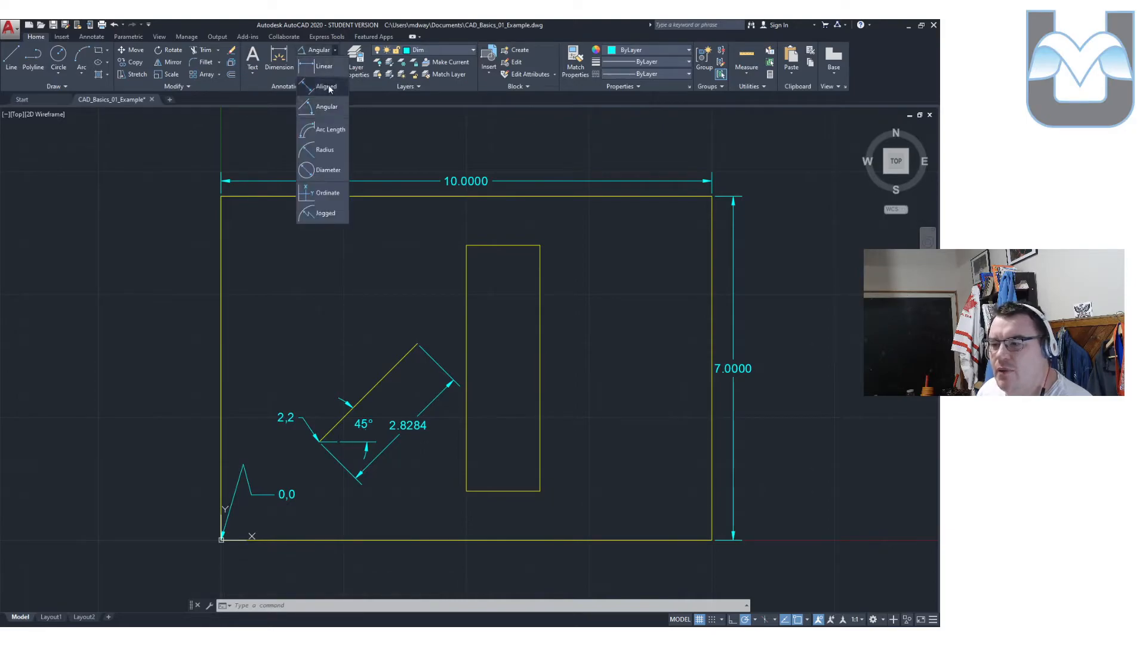
left_click(324, 65)
left_click(540, 246)
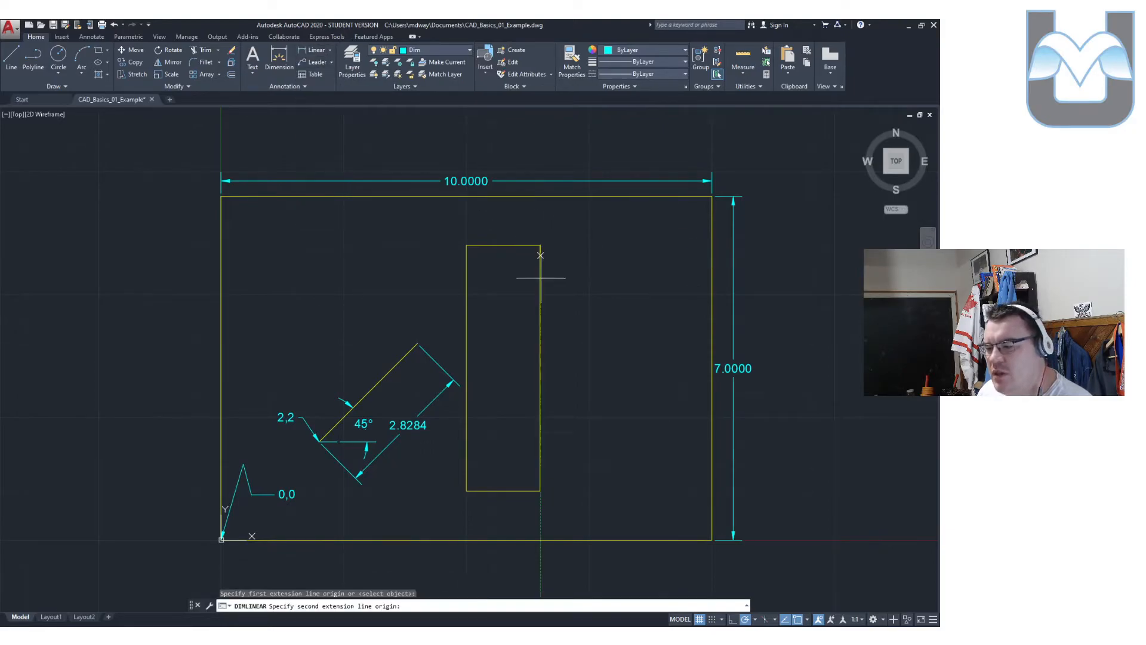
left_click(540, 490)
left_click(557, 486)
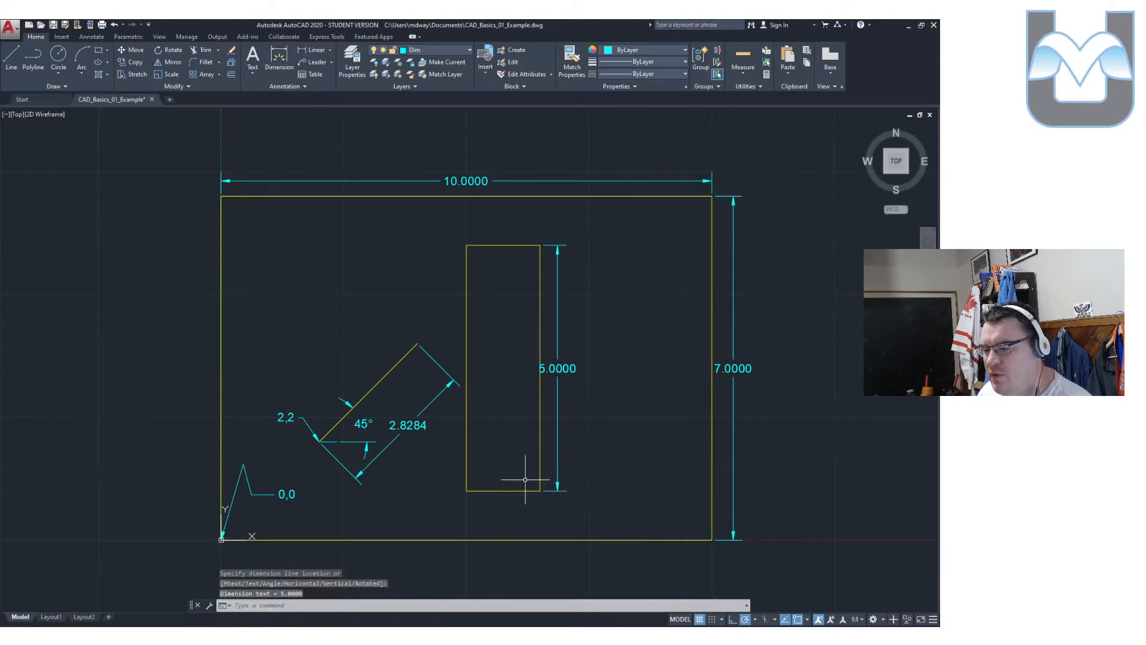
key("Return")
left_click(467, 491)
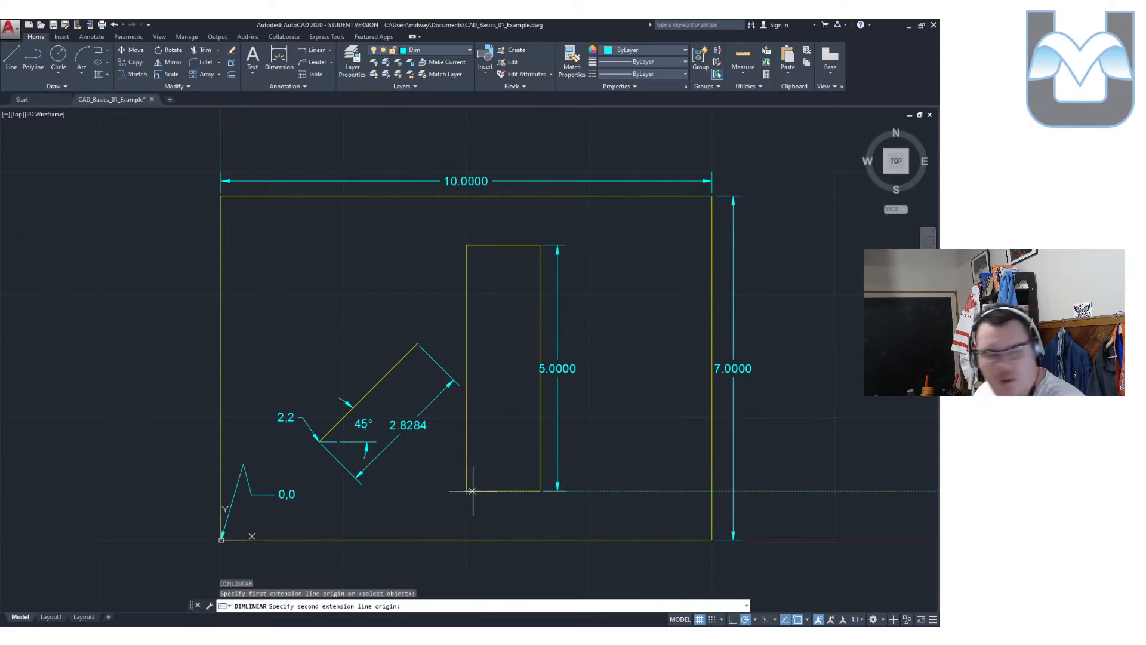
key("Escape")
Add a horizontal linear dimension for the inner rectangle's width just above its upper edge.
key("Return")
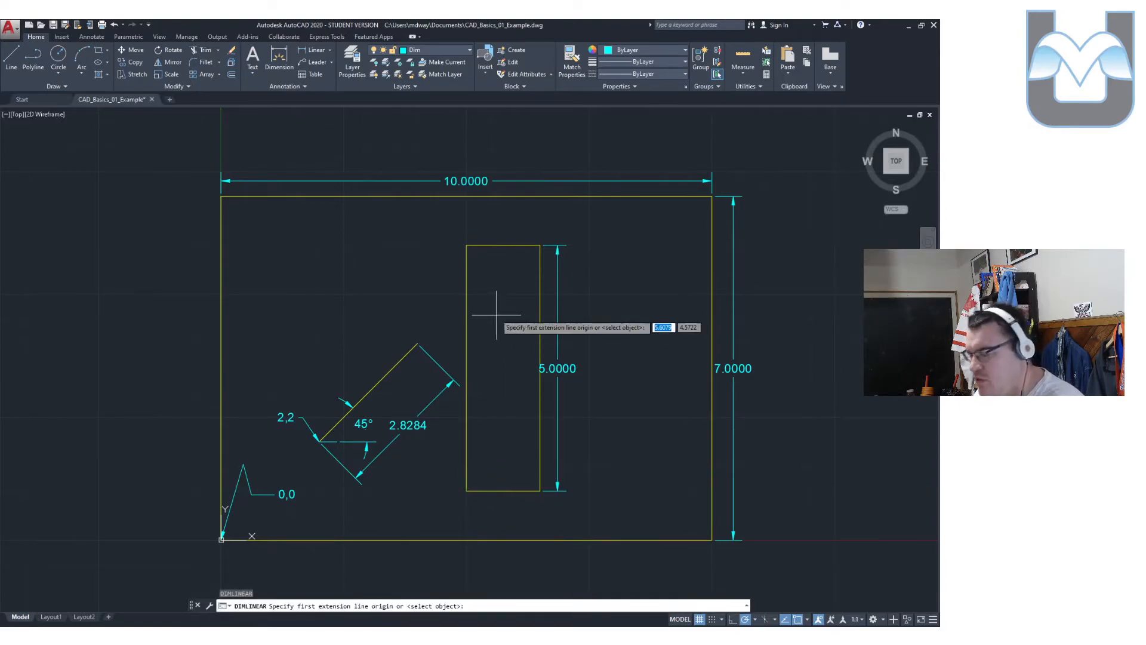
left_click(466, 245)
left_click(540, 245)
left_click(521, 231)
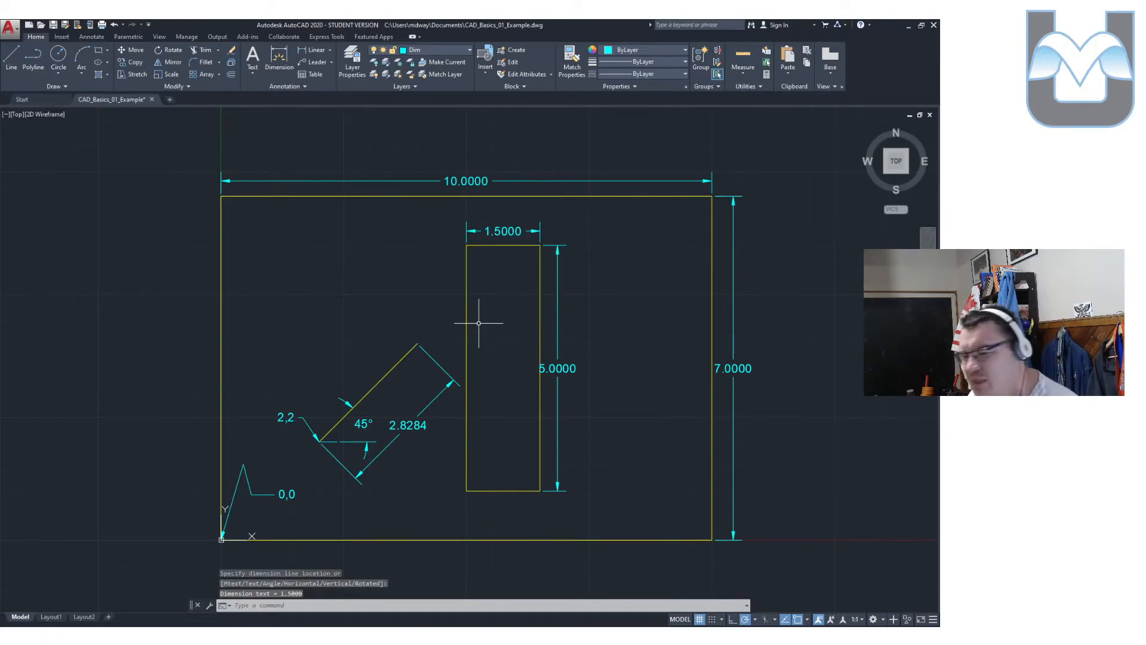
Add a leader pointing to the inner rectangle's lower-left corner with the annotation text 5,1.
type("leader")
key("Return")
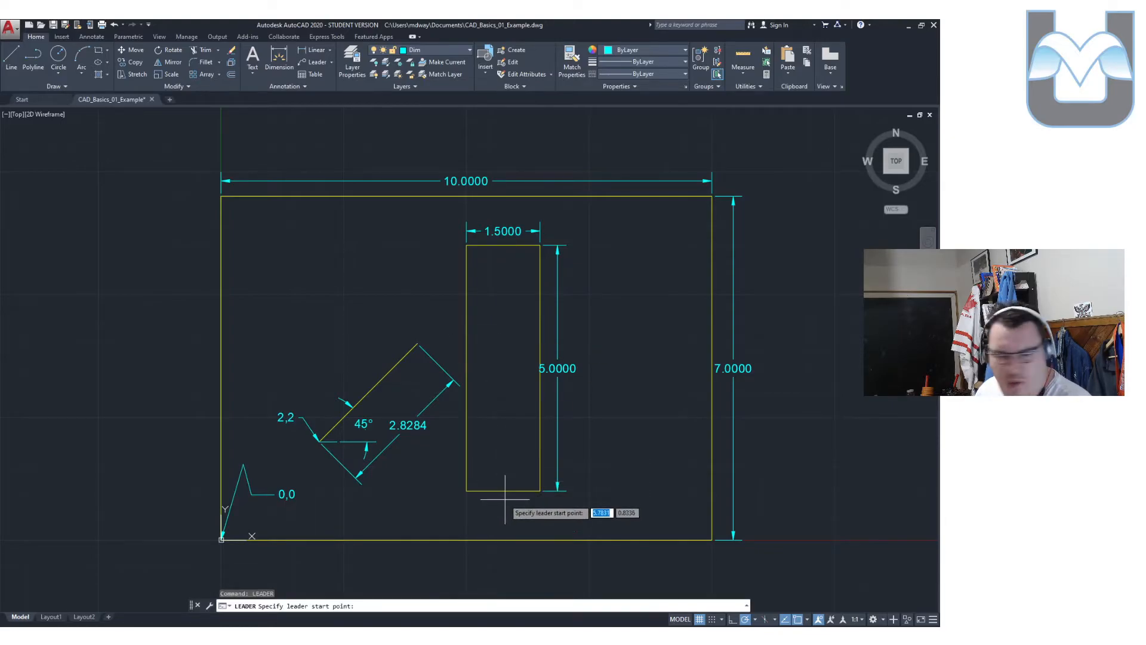
left_click(467, 490)
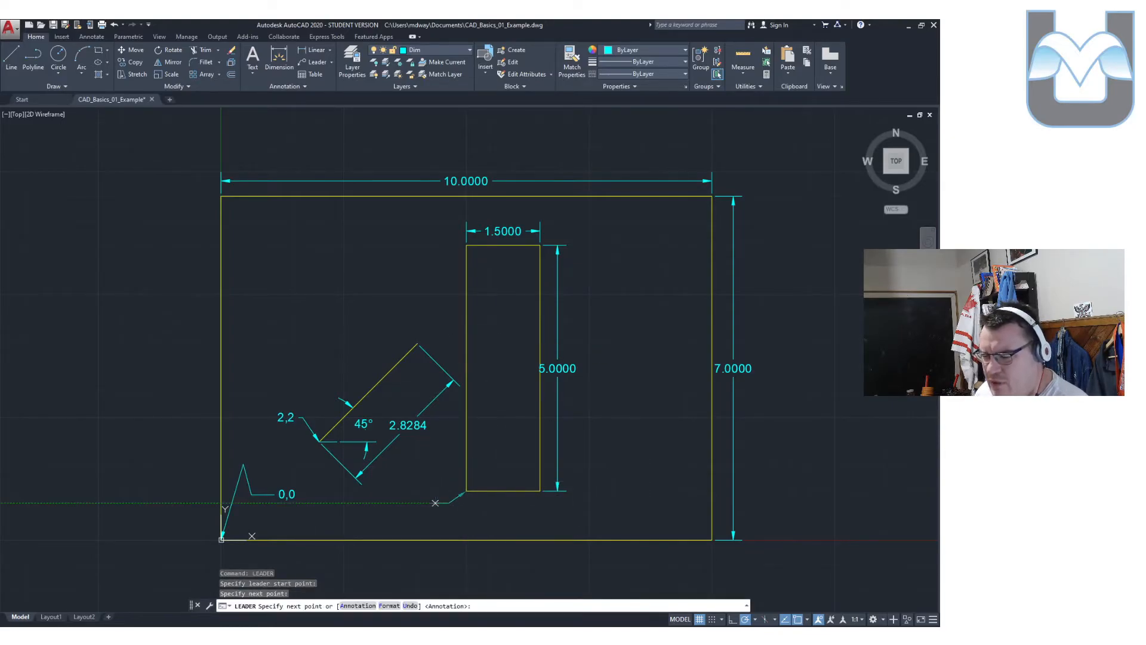
left_click(435, 503)
key("Return")
type("5,1")
key("Return")
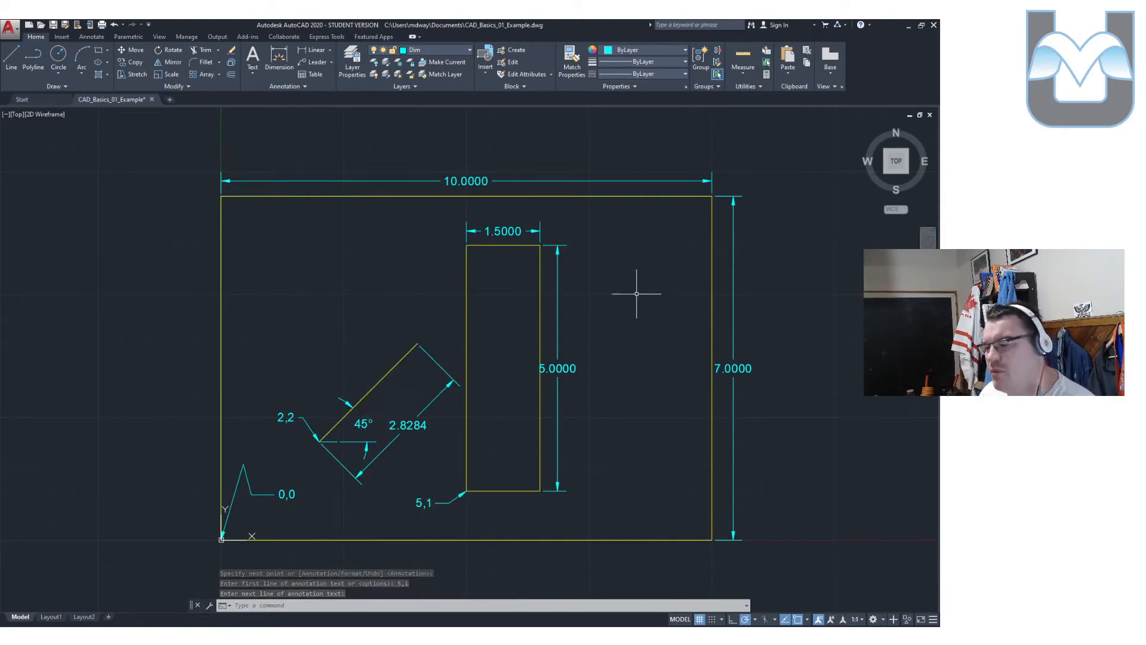
key("Return")
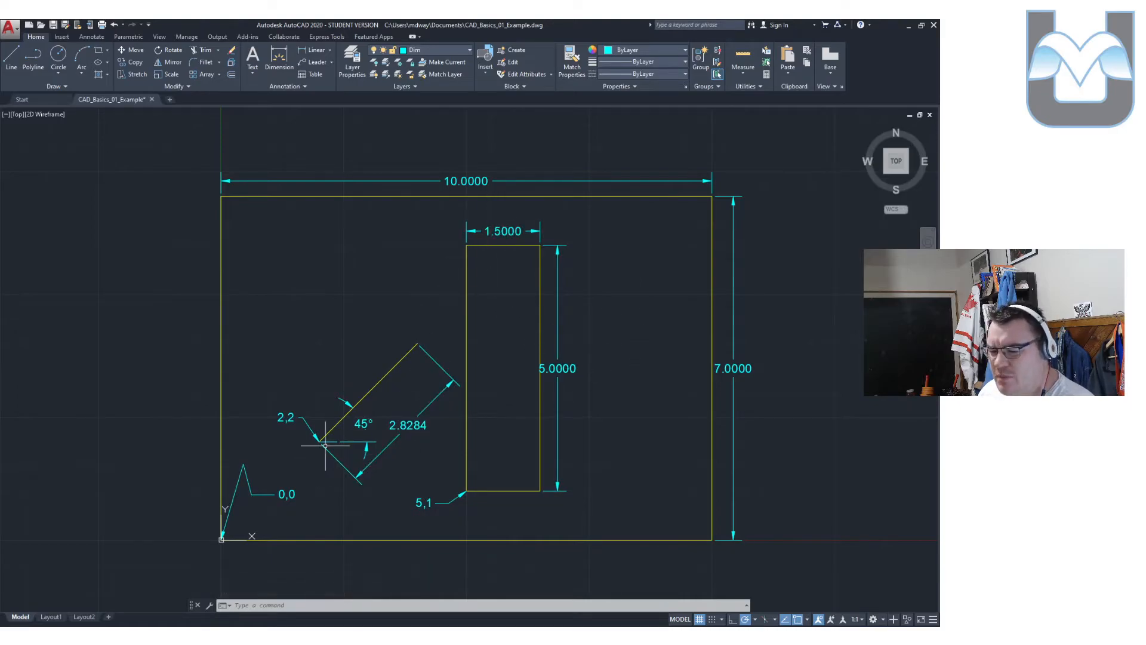
Set the precision of the large rectangle's width dimension to one decimal place (0.0).
left_click(472, 181)
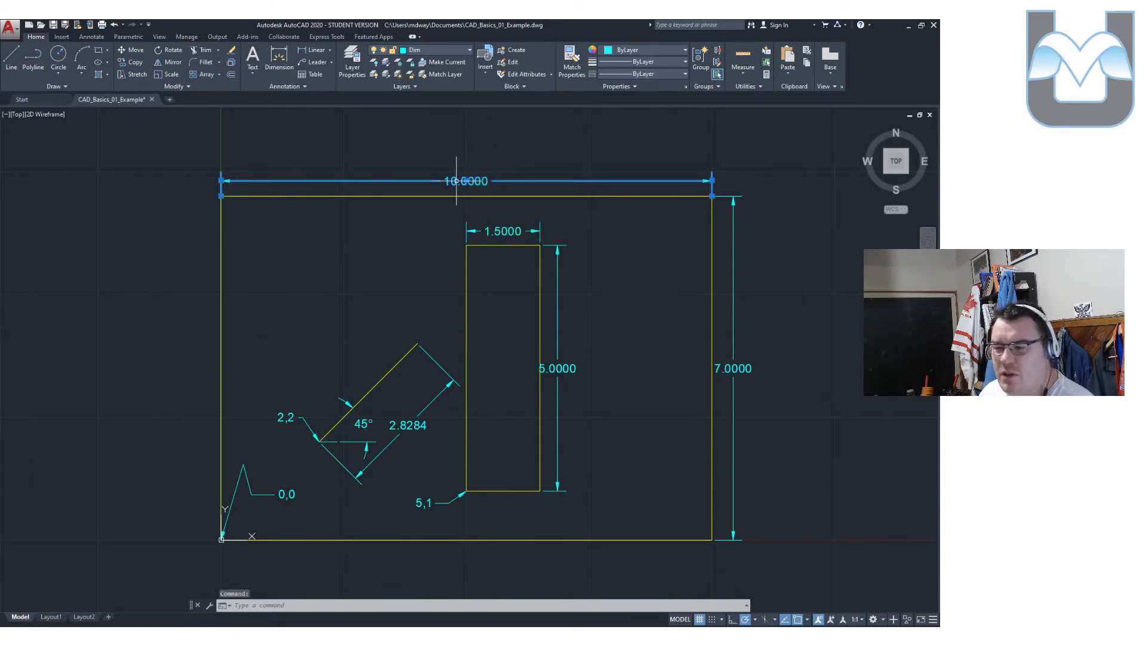
right_click(457, 181)
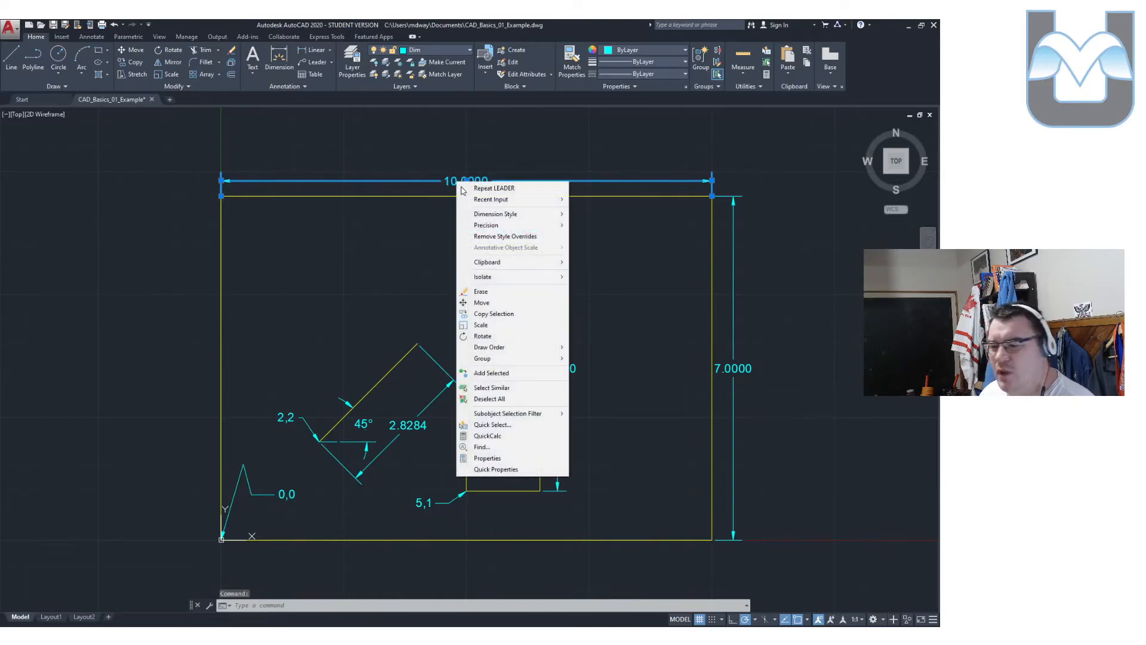
mouse_move(514, 225)
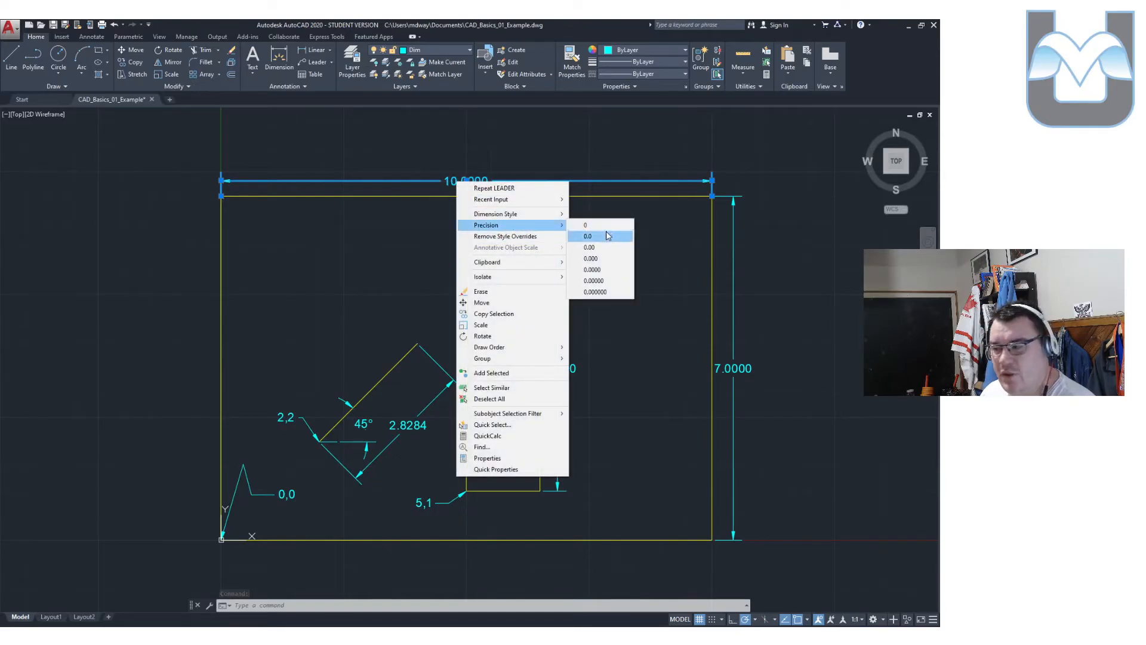
left_click(588, 236)
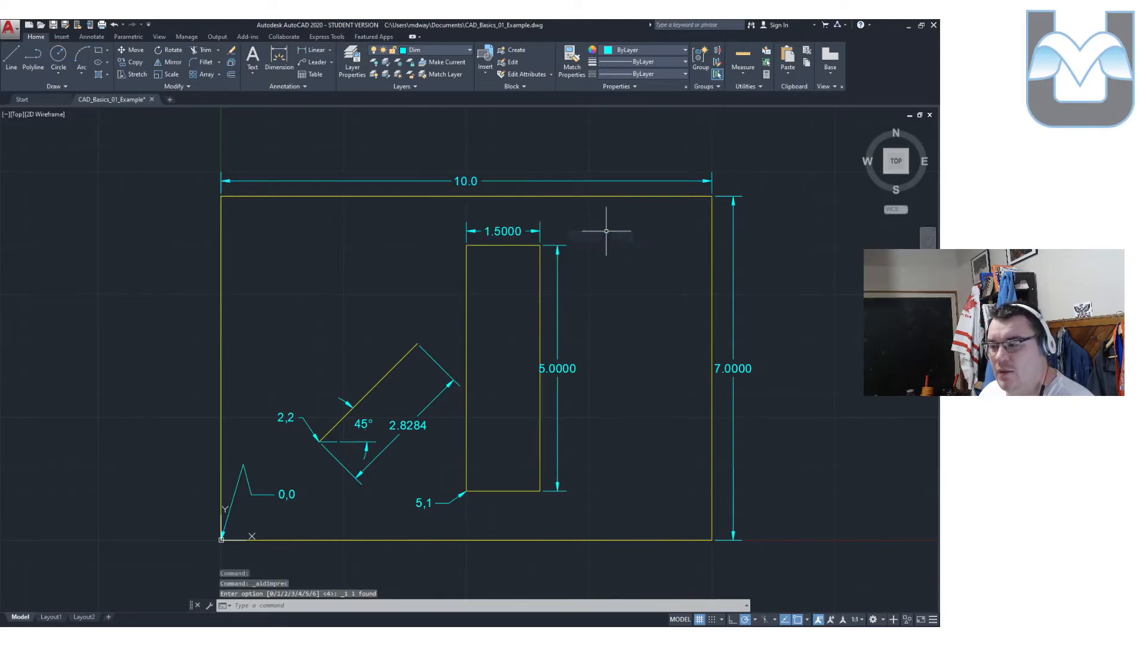
Select all linear dimensions similar to the large rectangle's width dimension and set their precision to one decimal place (0.0).
left_click(468, 178)
left_click(465, 181)
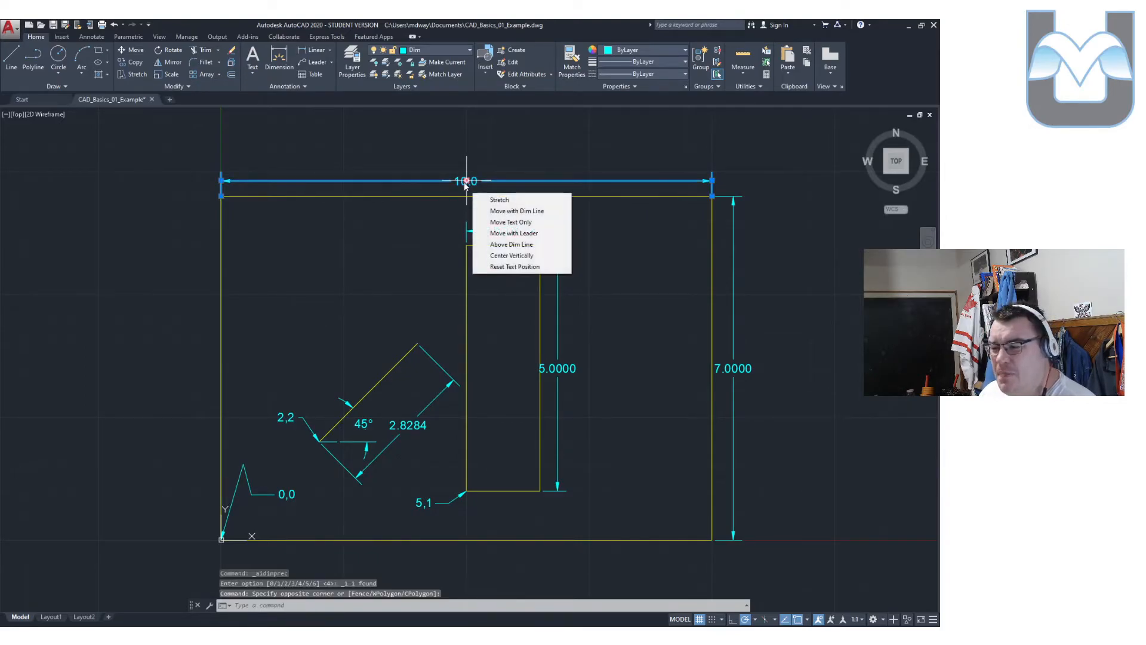
right_click(463, 183)
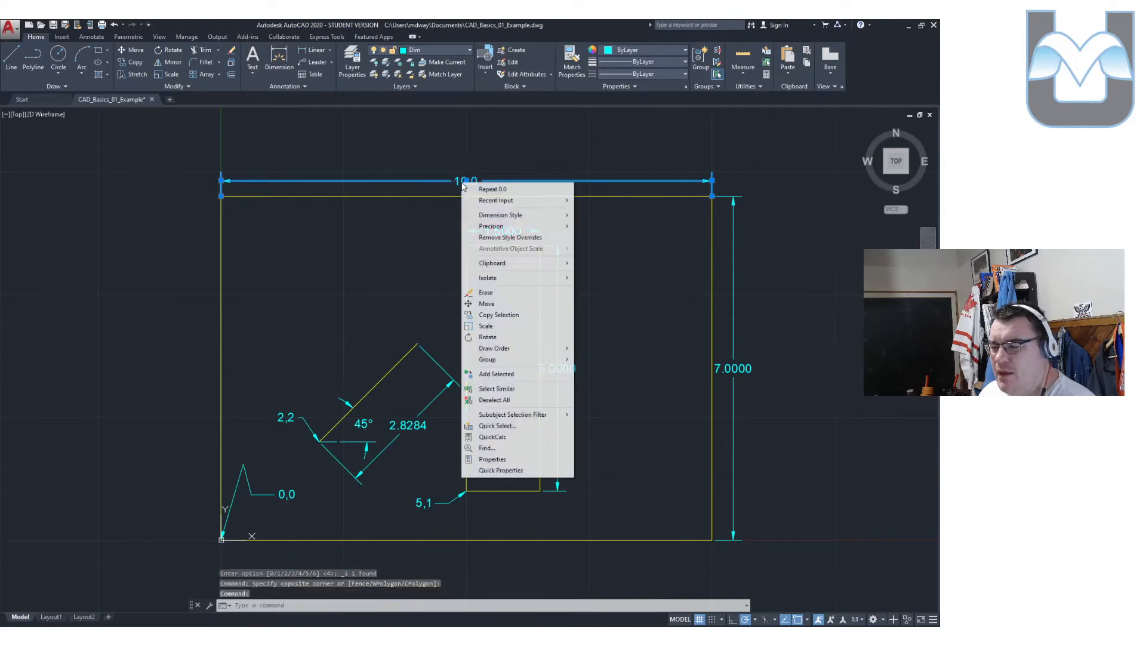
left_click(527, 392)
right_click(518, 232)
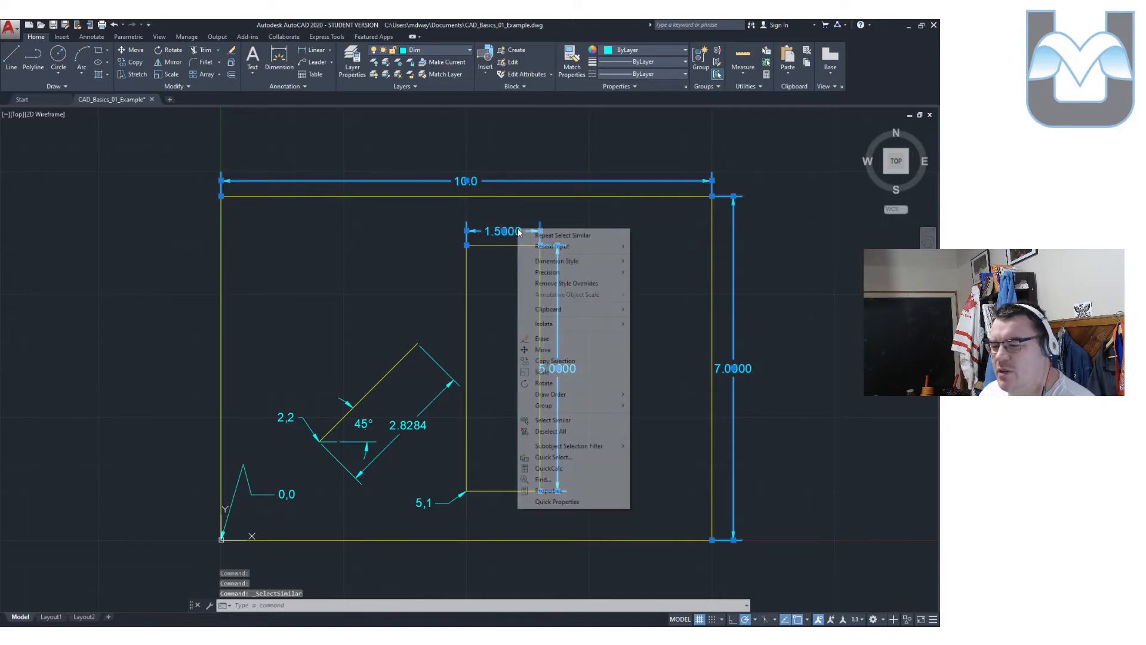
mouse_move(571, 273)
left_click(648, 283)
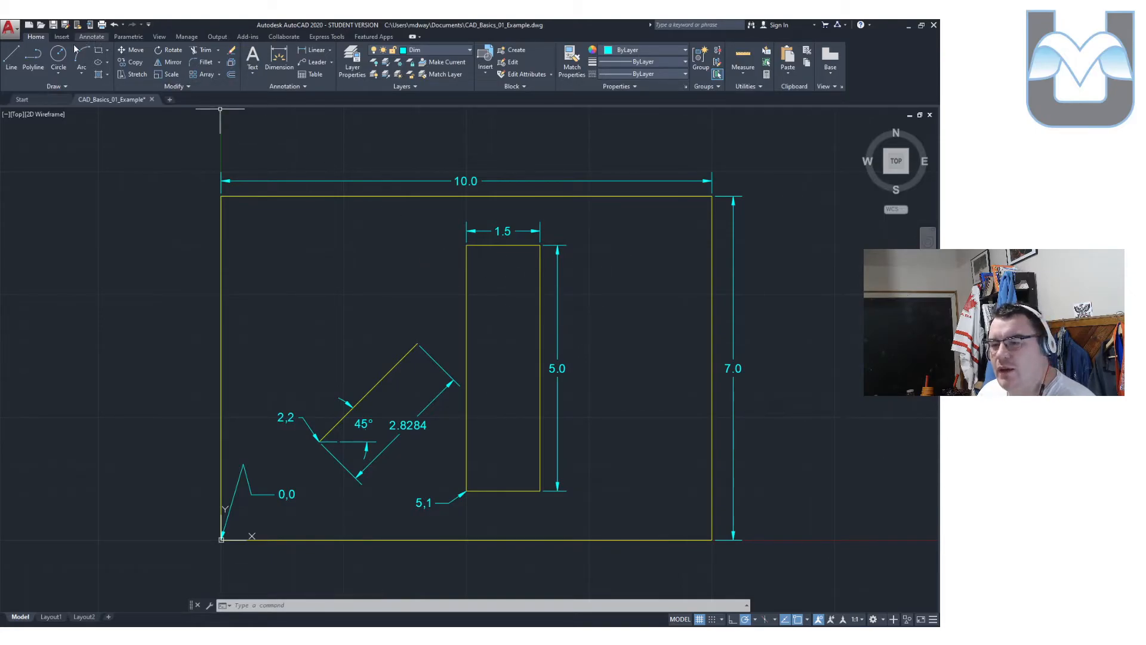
Draw a circle centred at 8.5,5.5 with a radius of 0.75.
left_click(58, 57)
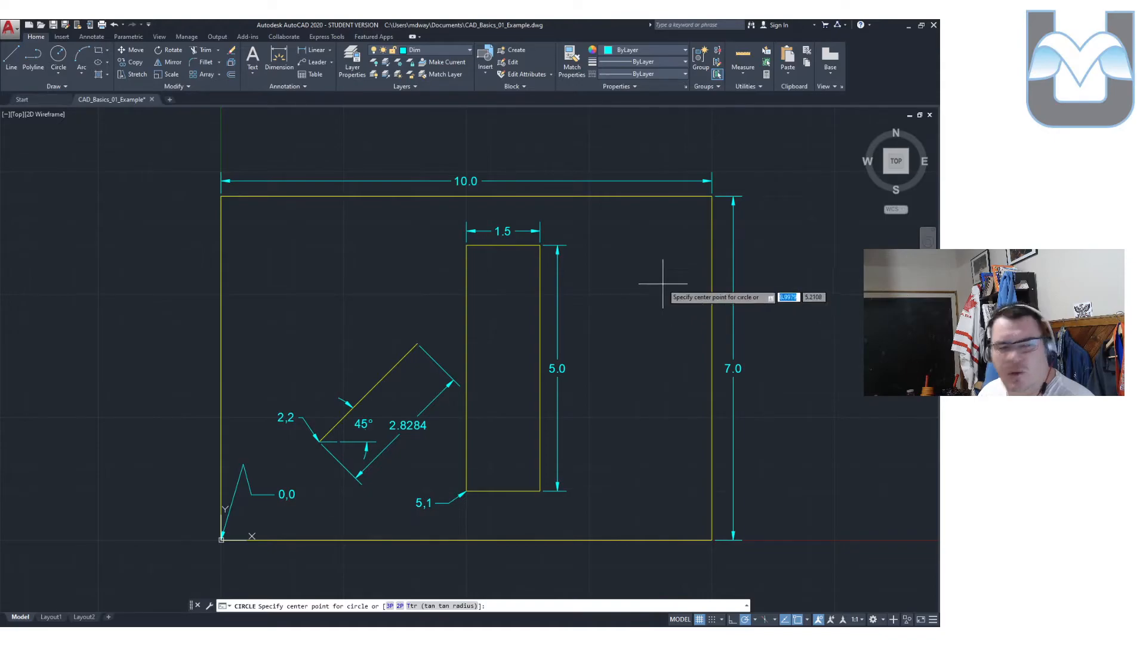
type("8")
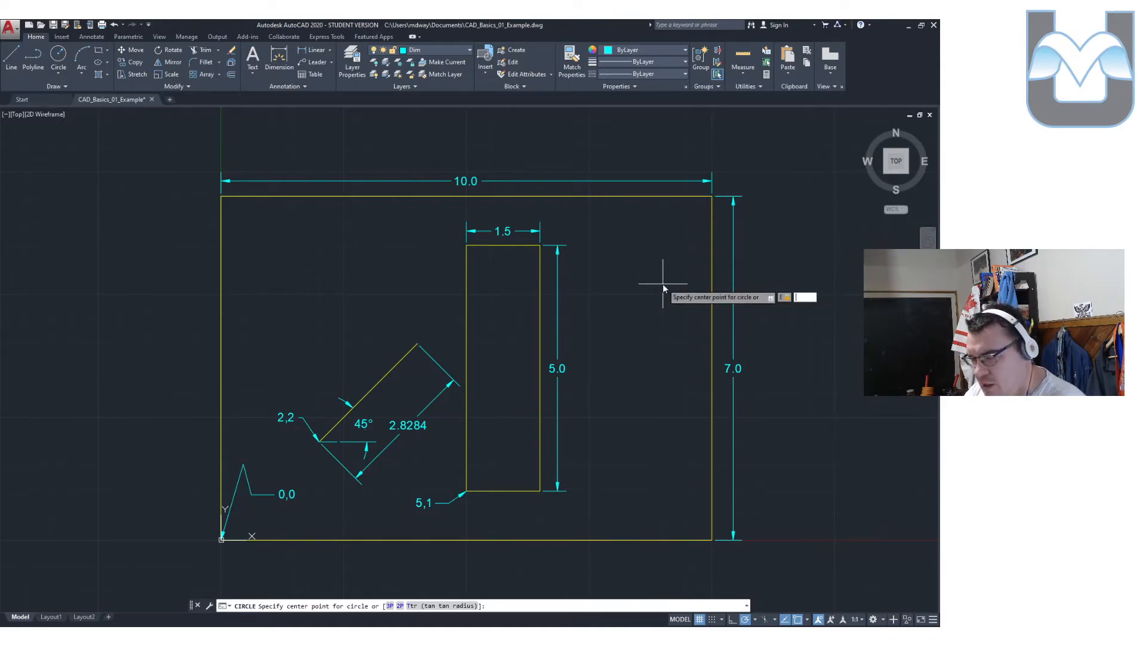
type(".5,5.5")
key("Return")
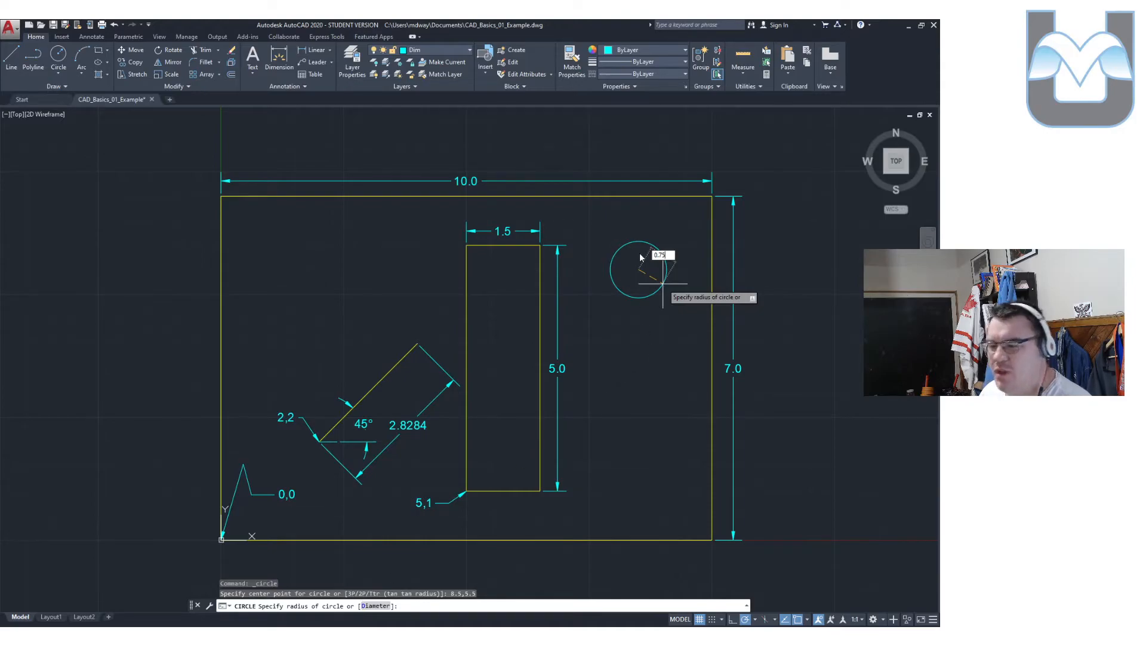
key("Return")
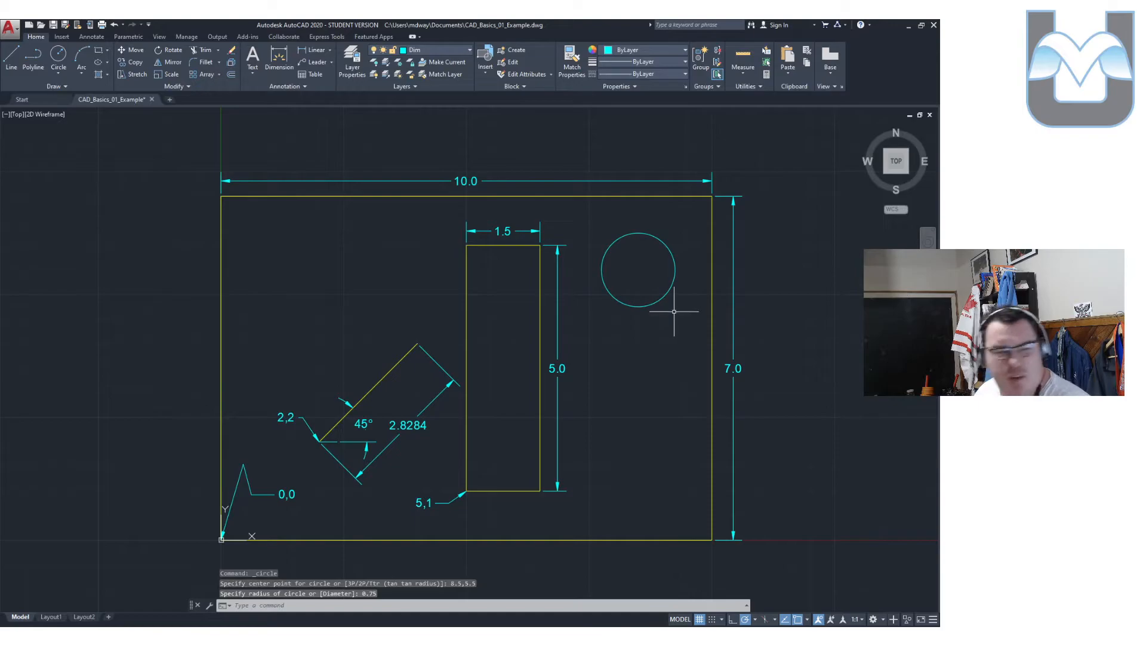
Move the circle to the Draw layer.
left_click(690, 231)
mouse_move(690, 231)
left_mouse_down()
mouse_move(678, 240)
mouse_move(621, 218)
mouse_move(588, 236)
mouse_move(576, 263)
mouse_move(633, 307)
mouse_move(655, 290)
left_mouse_up()
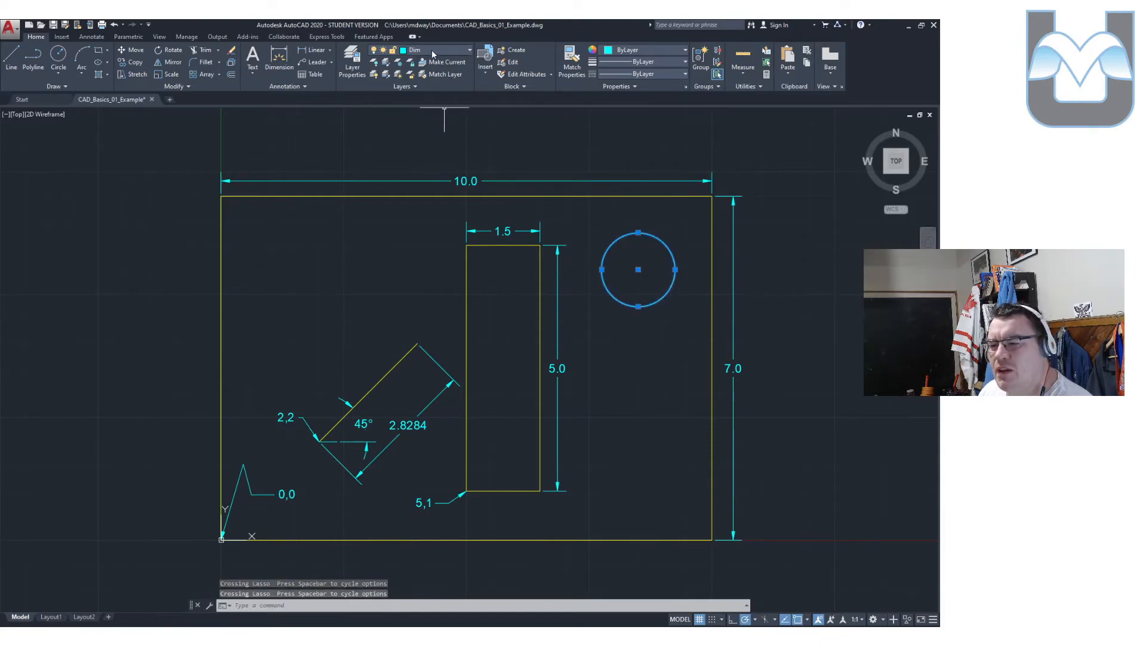
left_click(432, 49)
left_click(443, 99)
left_click(676, 270)
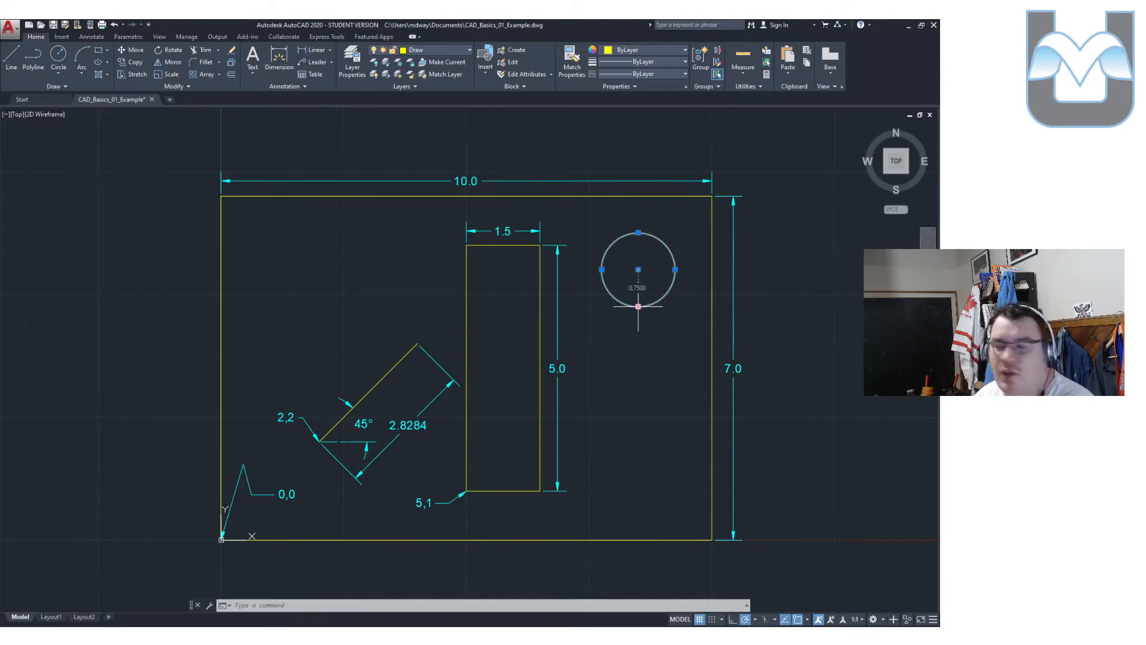
key("Escape")
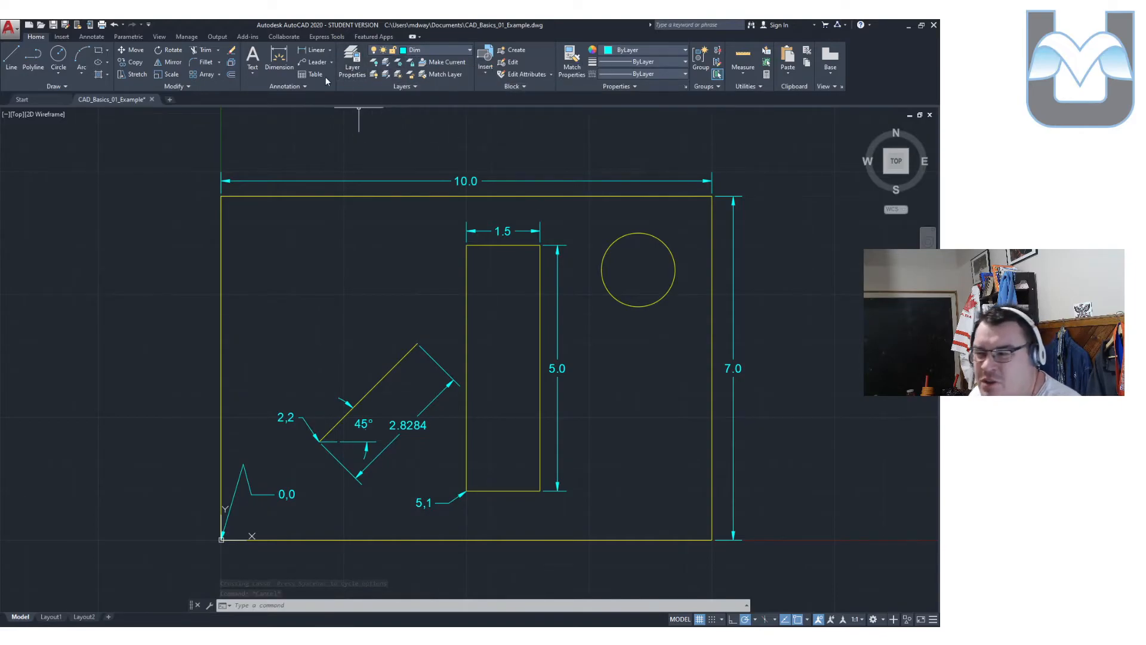
Add a radius dimension to the circle, with its text above and to the left of the circle.
left_click(330, 50)
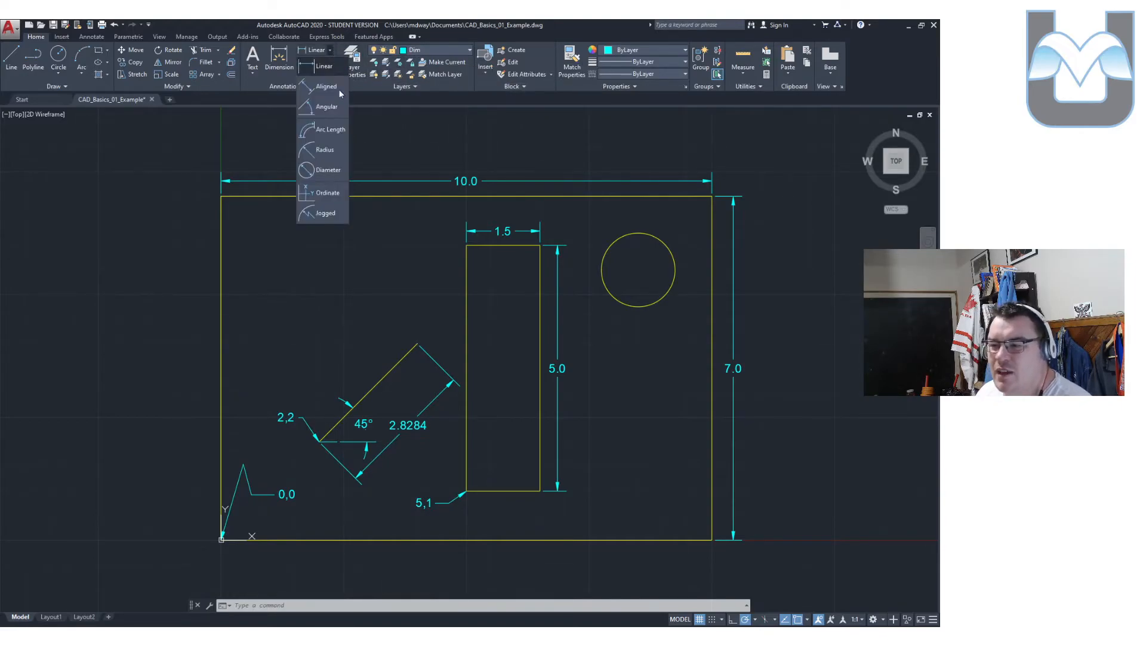
left_click(325, 150)
left_click(612, 244)
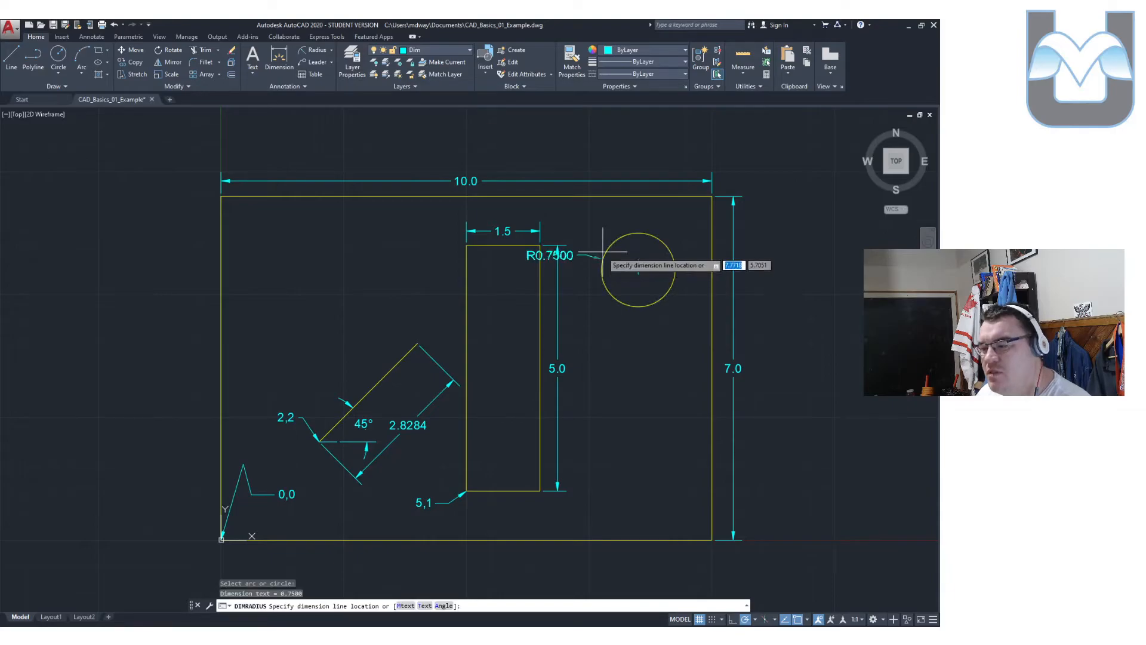
left_click(619, 210)
key("Escape")
Set the precision of the circle's radius dimension to one decimal place (0.0).
left_click(593, 211)
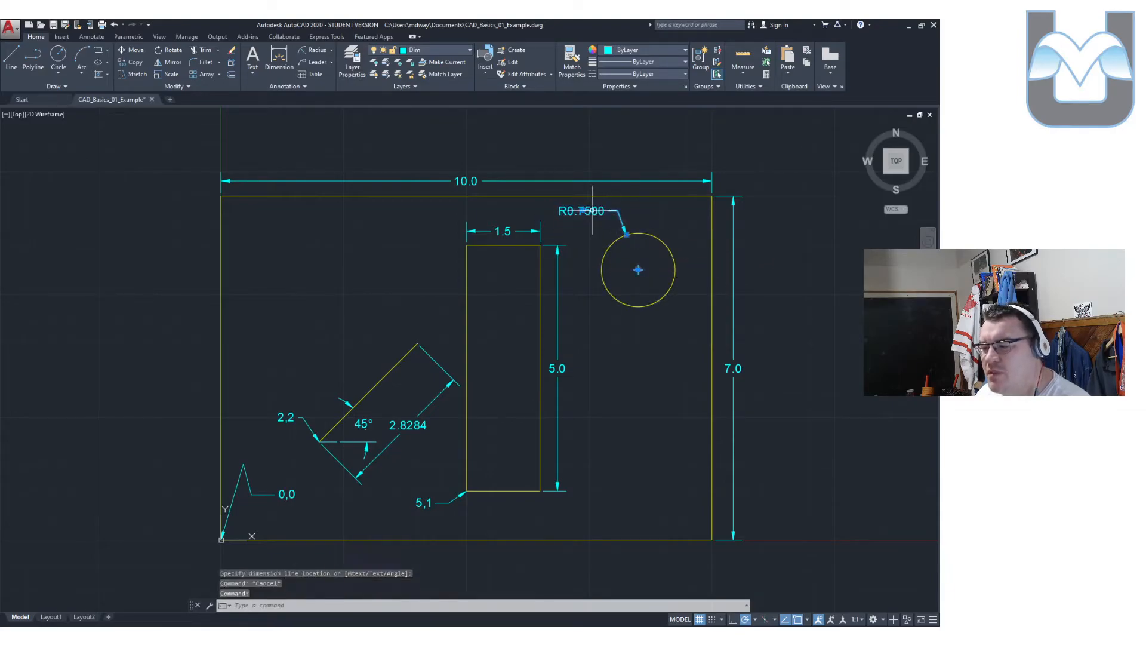
right_click(587, 211)
mouse_move(621, 254)
left_click(709, 267)
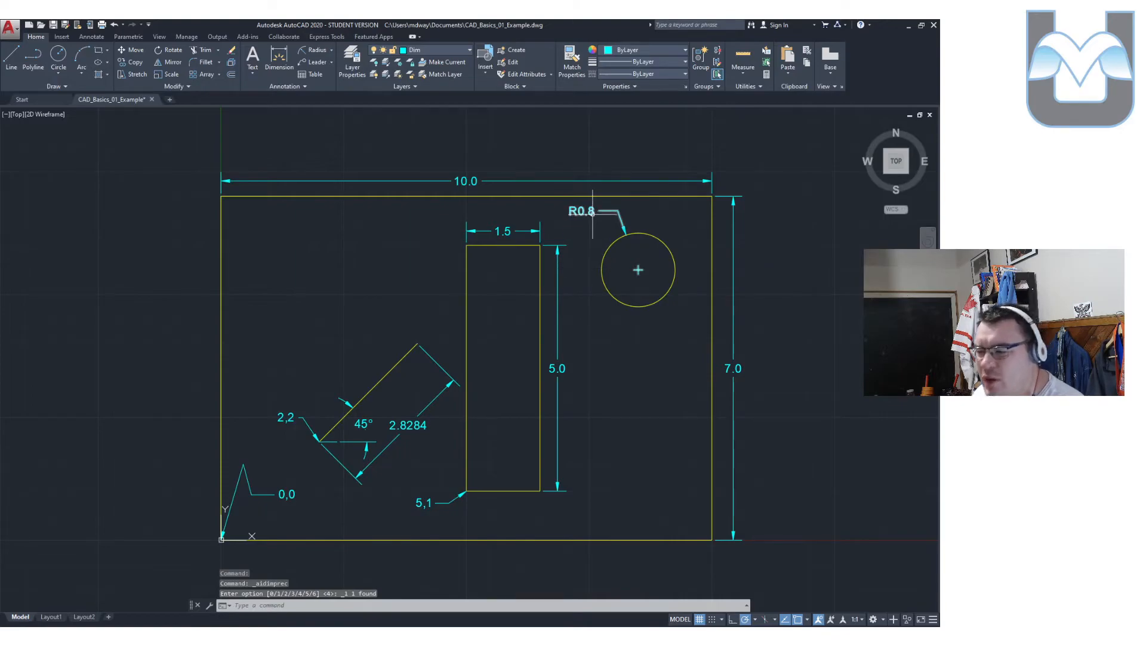
Set the precision of the circle's radius dimension to two decimal places (0.00).
left_click(592, 211)
right_click(594, 212)
mouse_move(647, 258)
left_click(751, 279)
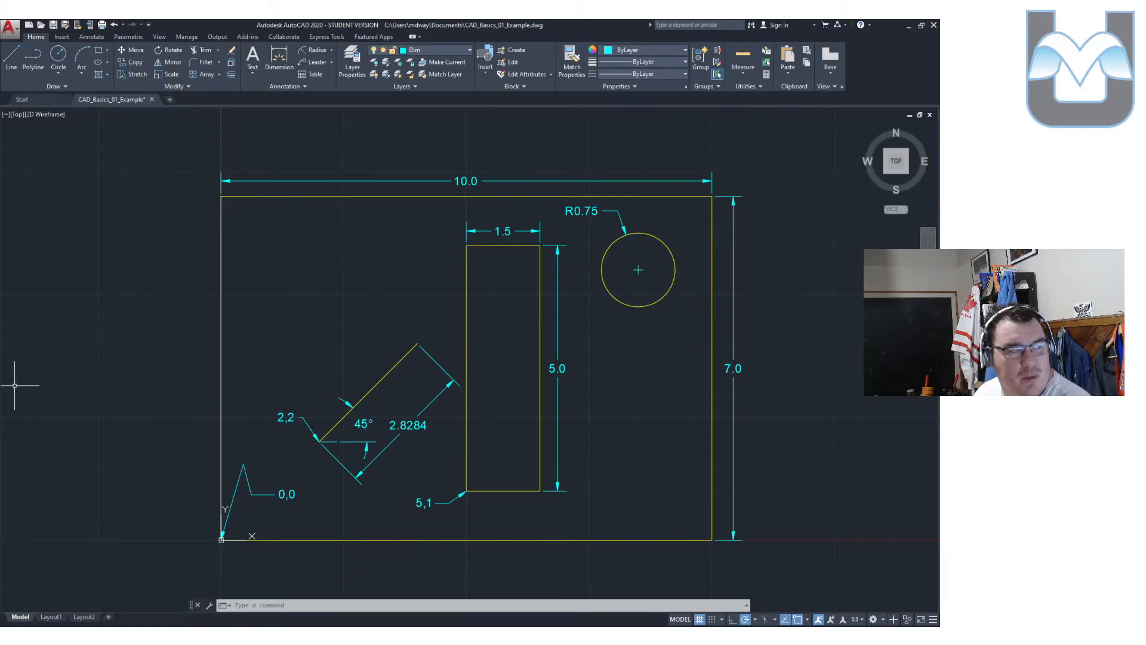
Check the assignment PDF in the browser, move its window off the drawing, and make Draw the current layer.
left_click_drag(0, 352, 650, 130)
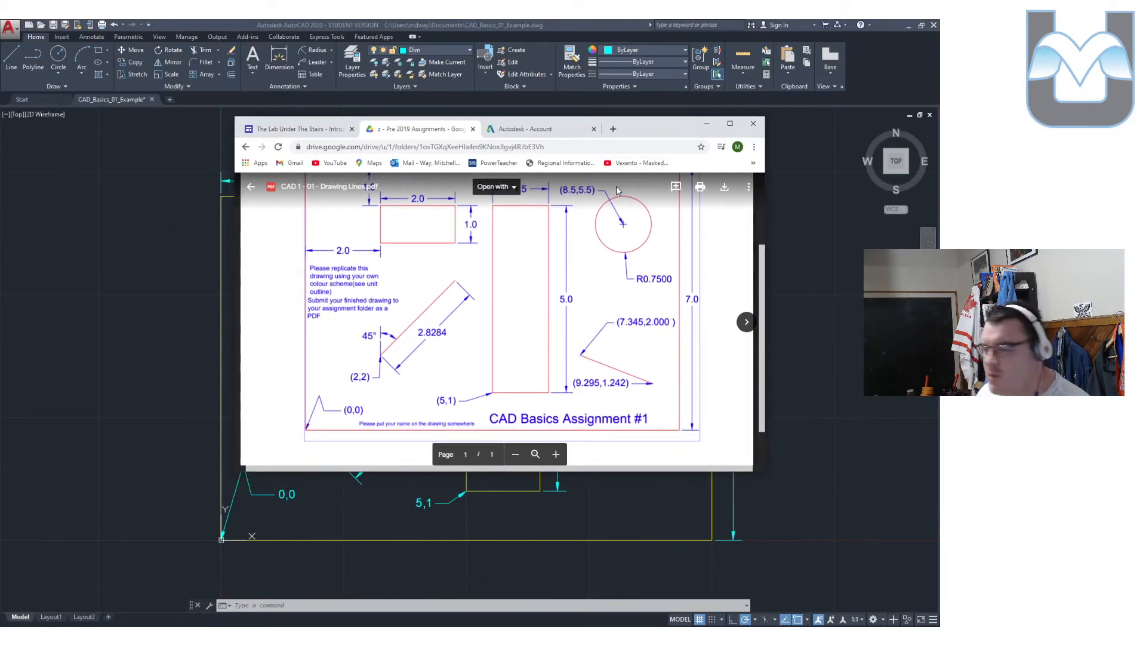
left_click_drag(639, 126, 0, 128)
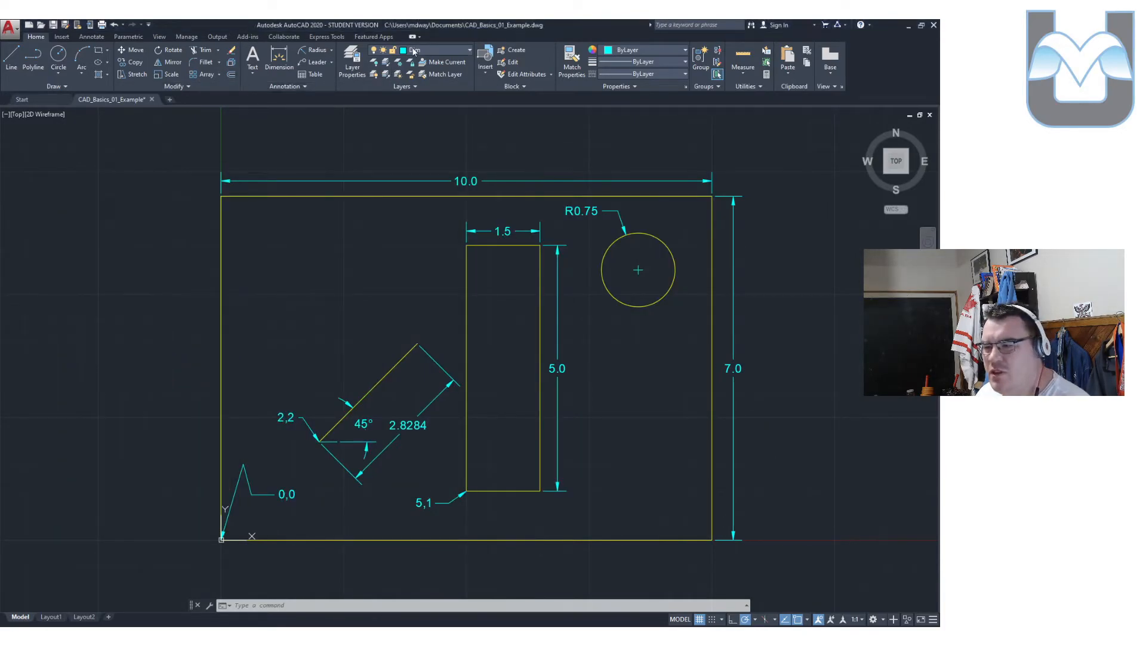
left_click(419, 50)
left_click(421, 98)
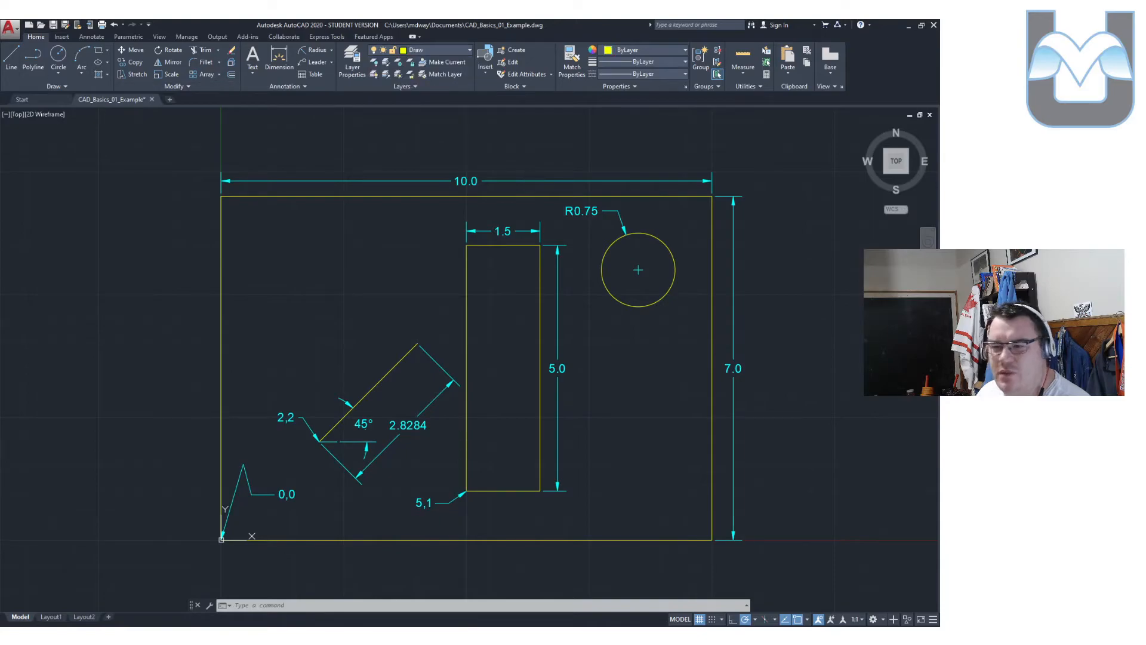
Draw a line from 7.3,2 to the relative point @9.2,1.2.
left_click(11, 58)
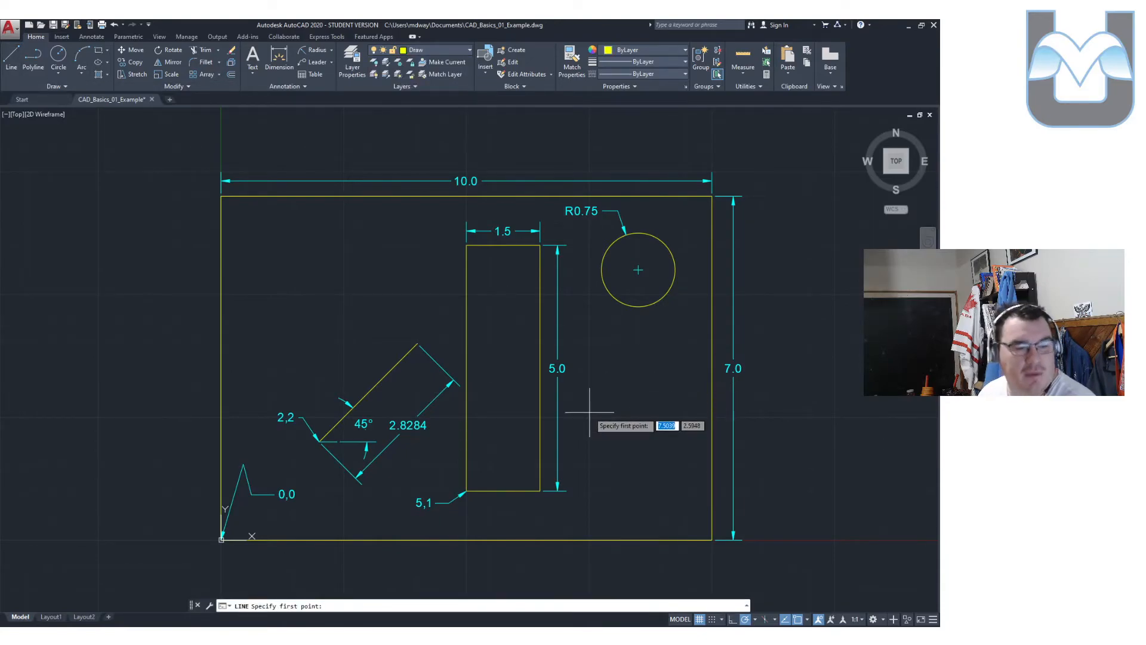
type("7")
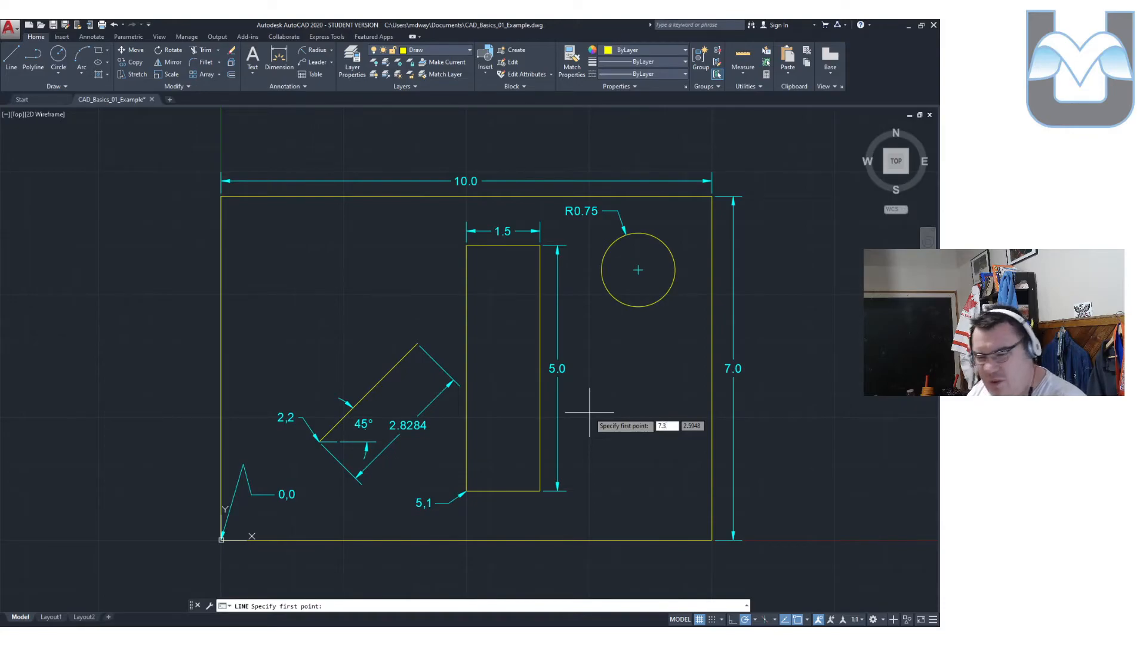
type(".3")
key("Tab")
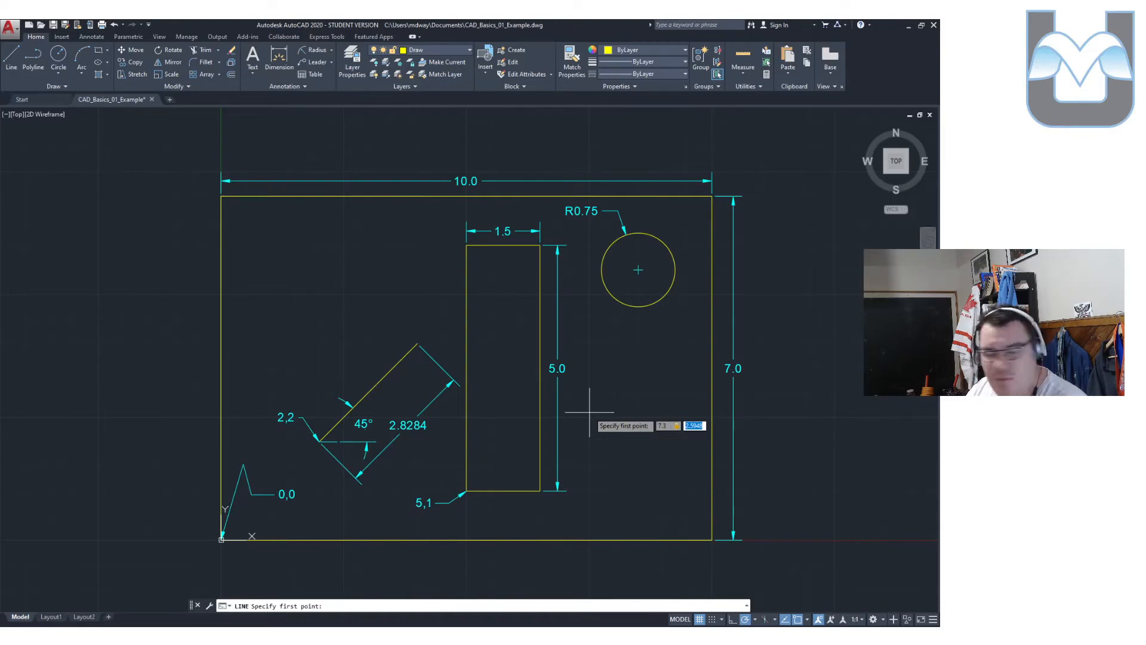
type("2")
key("Return")
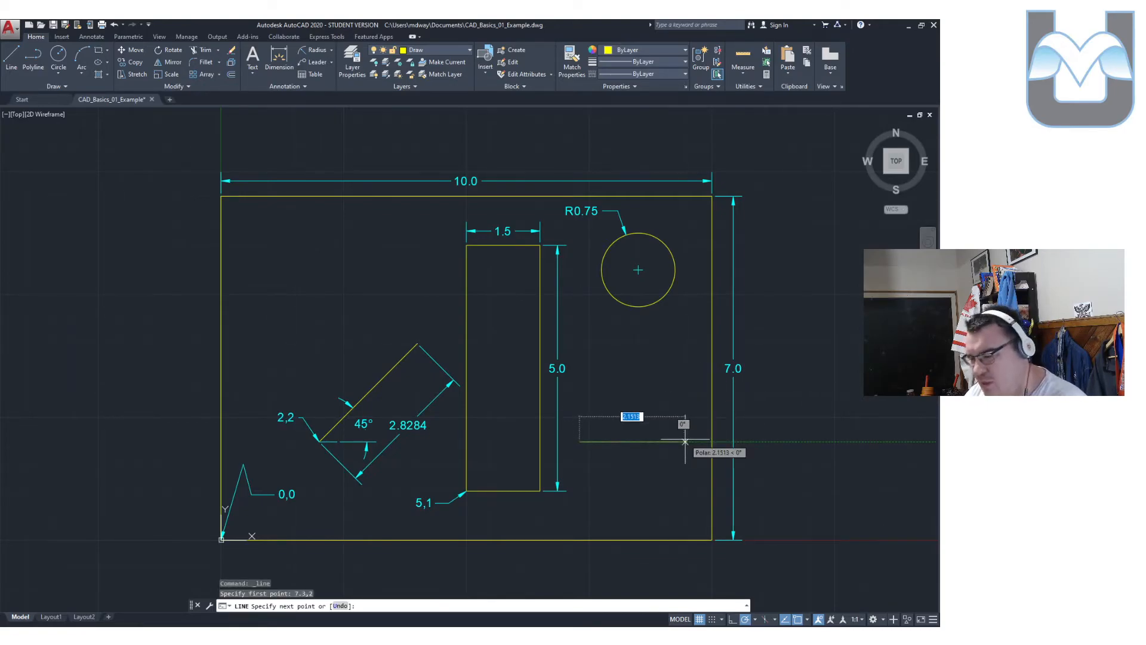
type("9")
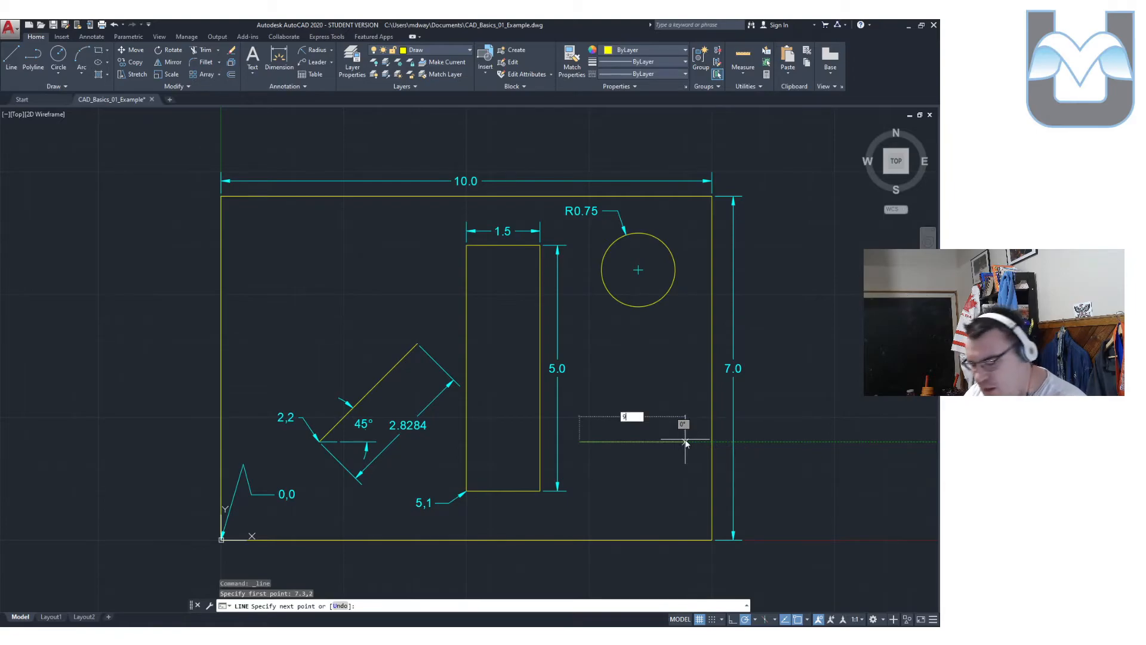
type(".2")
key("Tab")
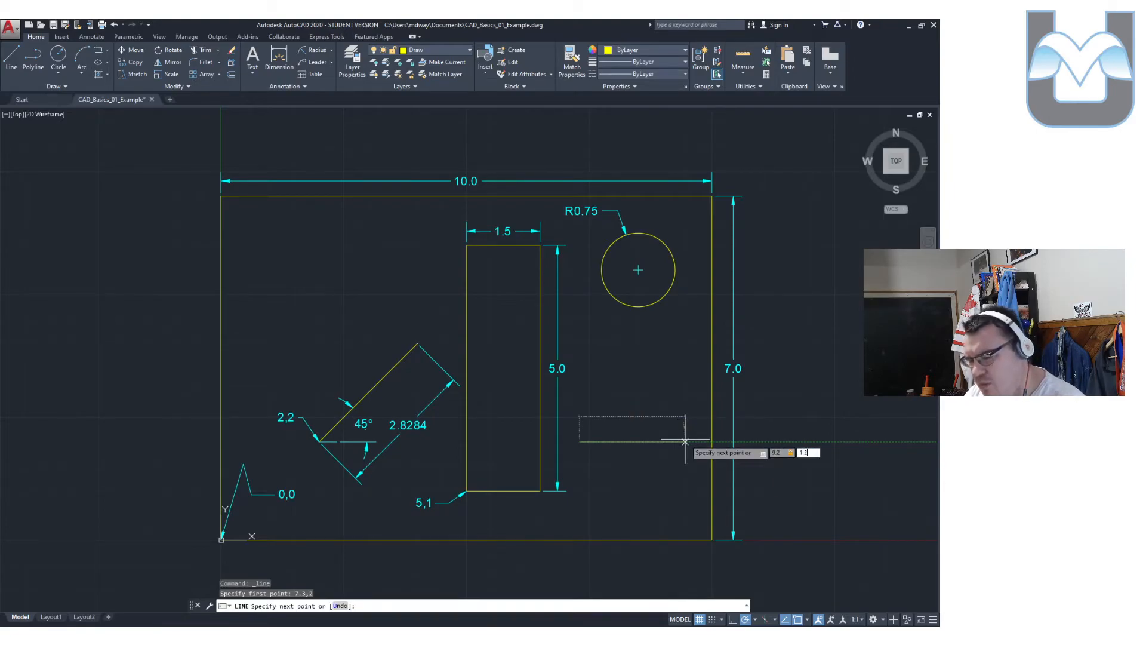
key("Return")
scroll(685, 439, "down", 6)
scroll(657, 424, "up", 8)
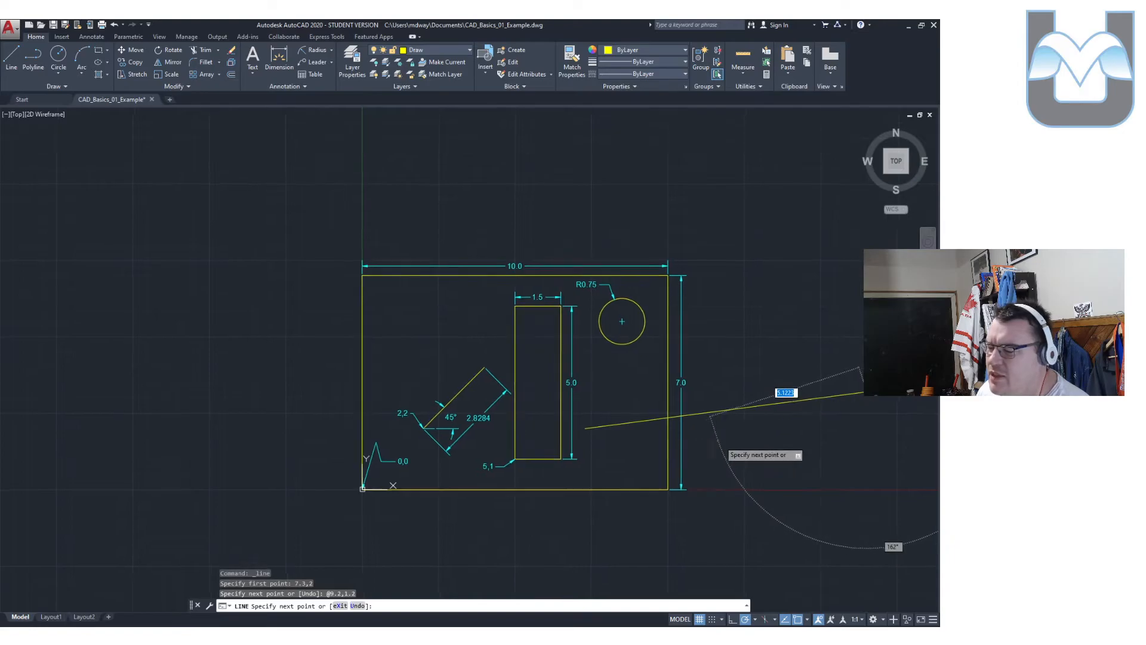
middle_click_drag(613, 419, 576, 419)
scroll(577, 419, "down", 2)
key("Escape")
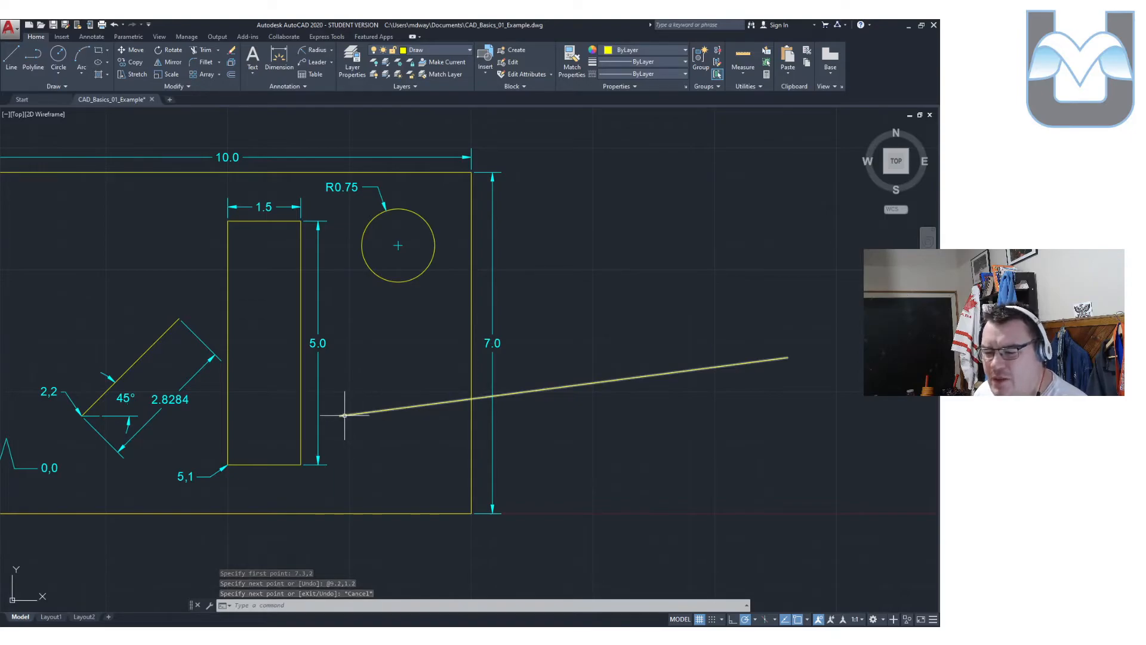
Add horizontal and vertical linear dimensions between the endpoints of the new sloping line.
left_click(330, 50)
left_click(326, 68)
left_click(339, 415)
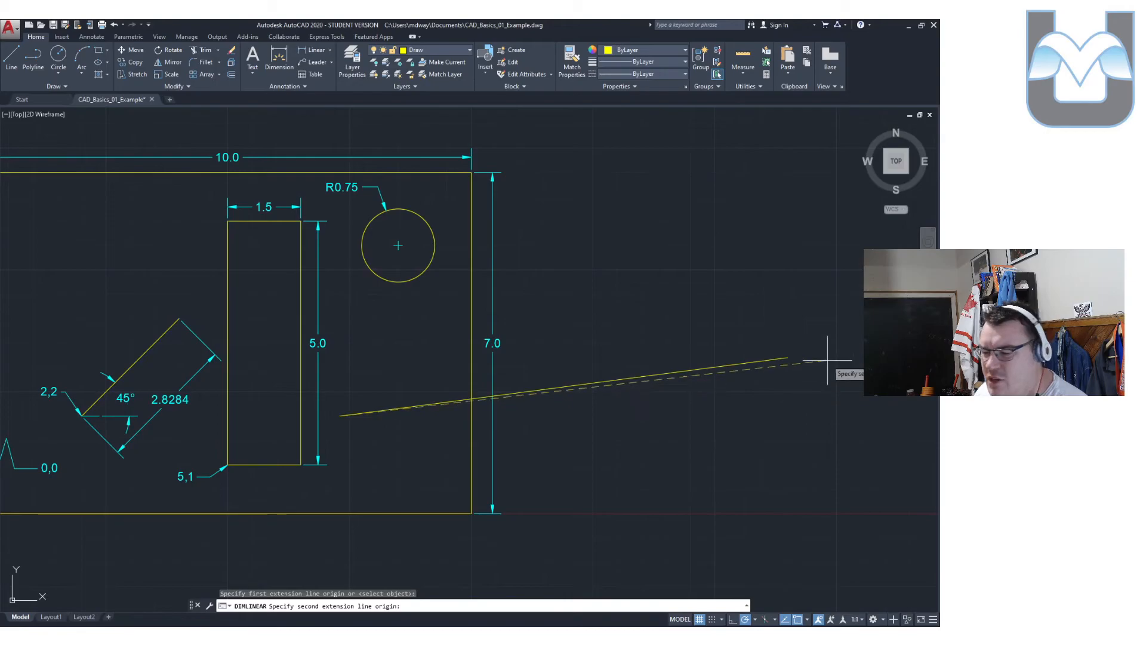
left_click(788, 357)
left_click(740, 326)
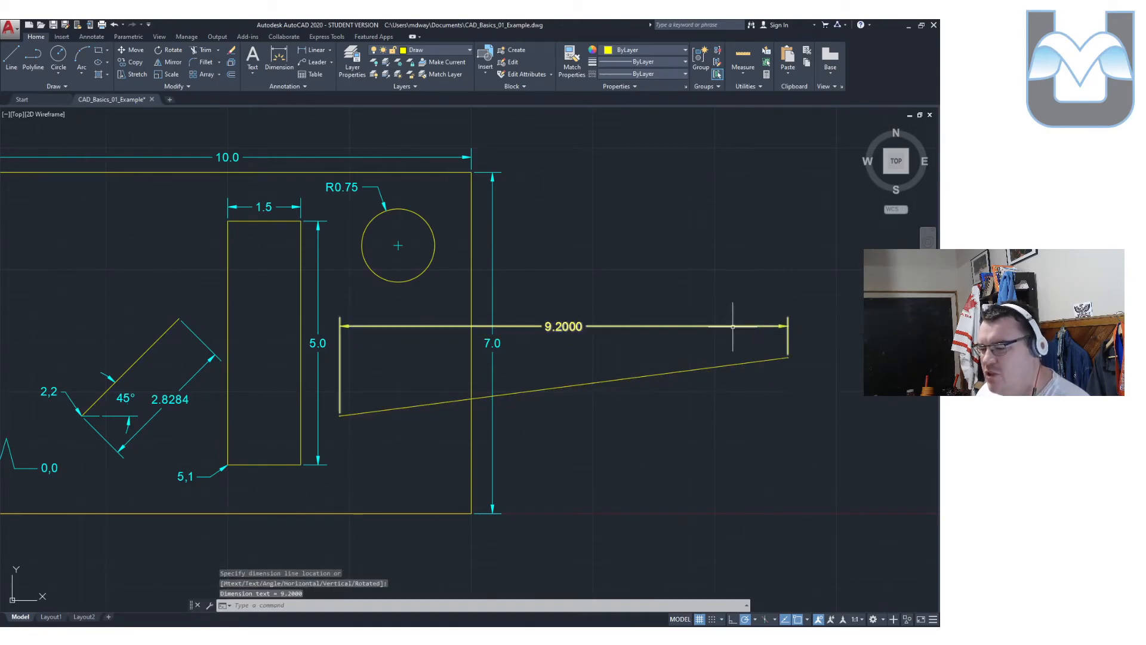
key("Return")
left_click(339, 416)
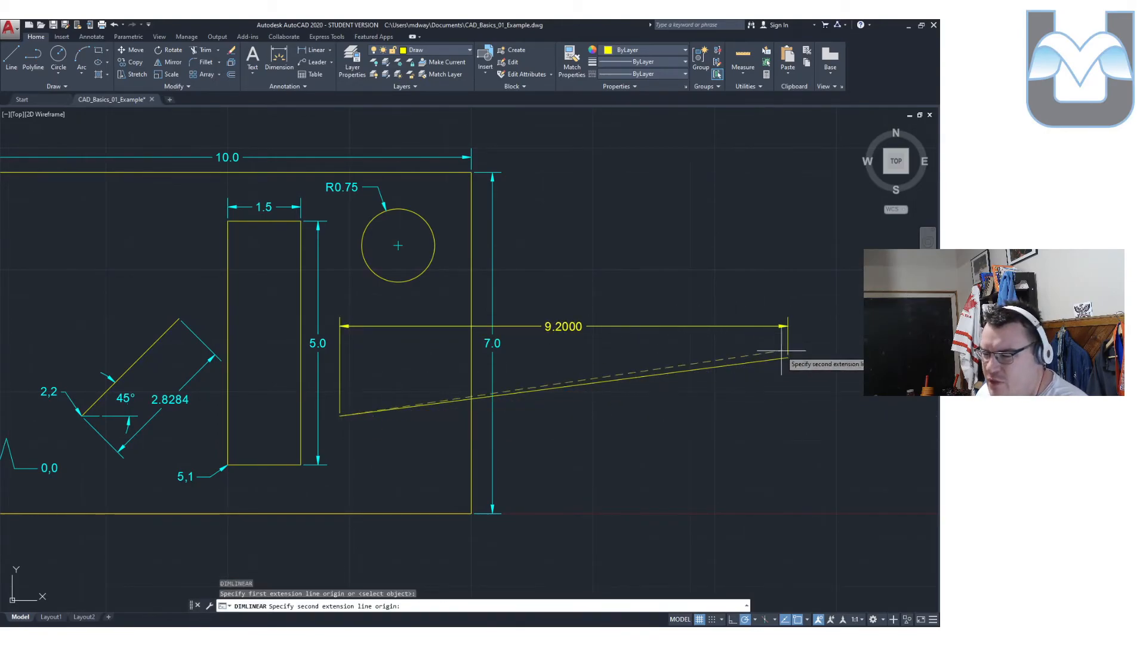
left_click(788, 358)
left_click(820, 386)
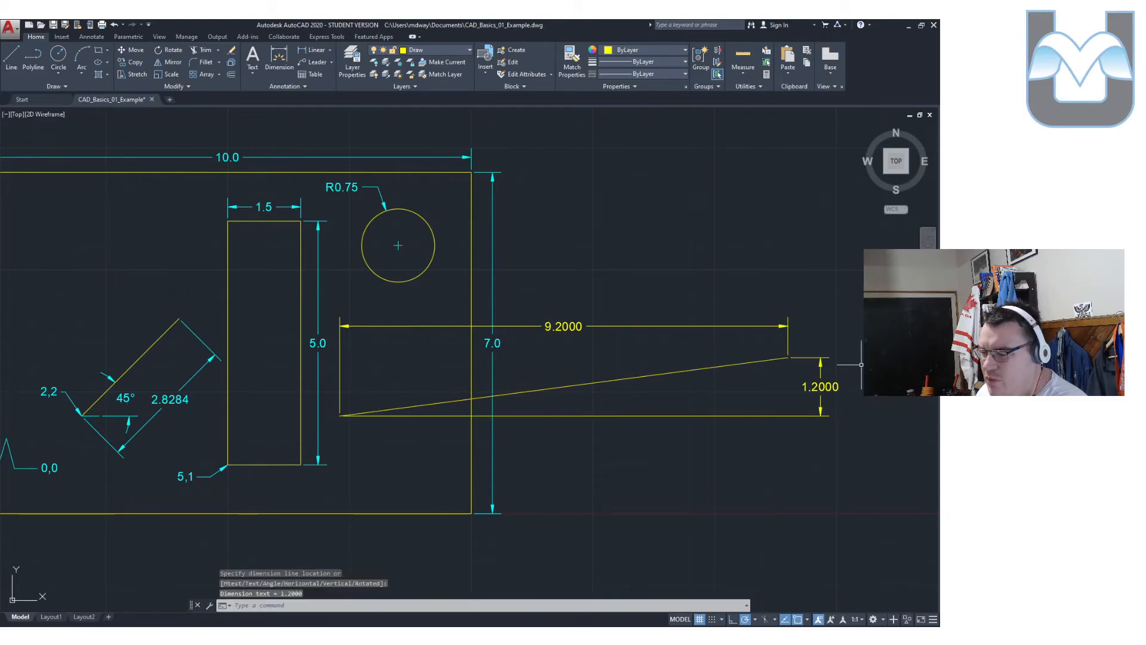
Delete the sloping line that crosses the large rectangle's right edge, together with its horizontal and vertical dimensions.
scroll(858, 364, "up", 2)
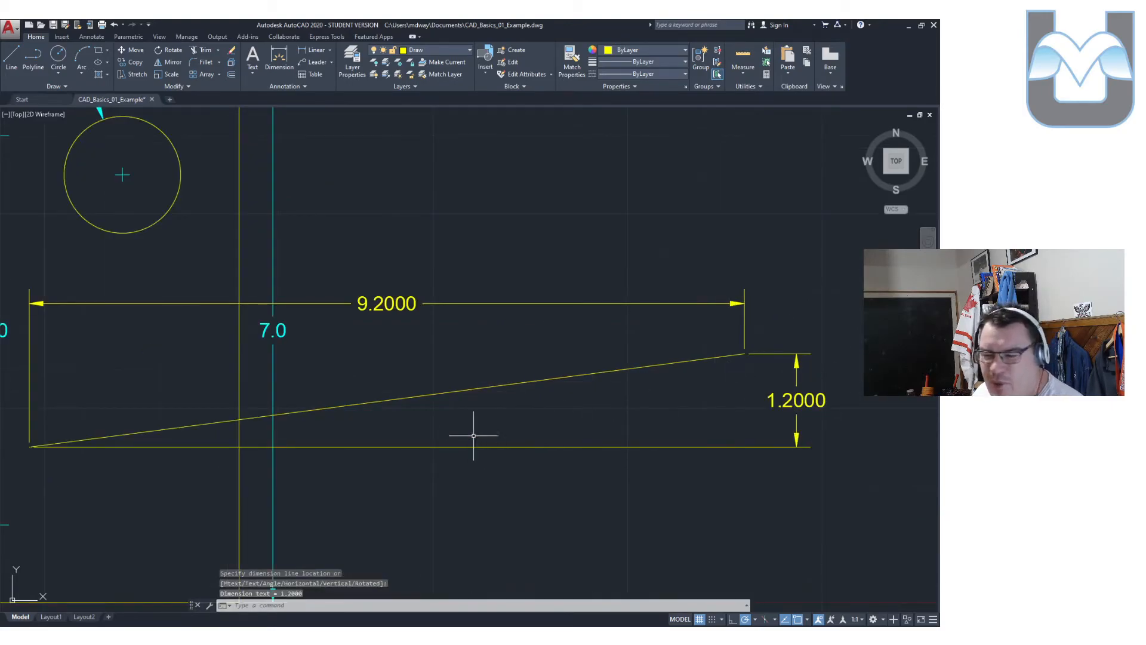
left_click(452, 334)
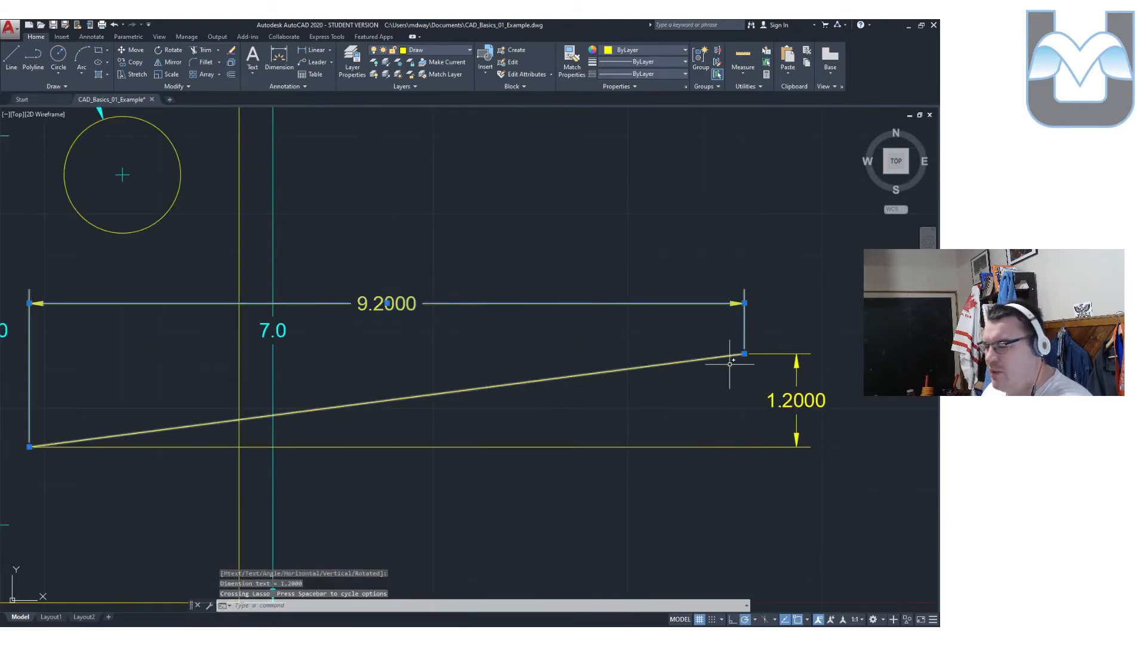
key("Delete")
left_click(865, 453)
left_click(746, 391)
key("Delete")
mouse_move(576, 418)
middle_mouse_down()
mouse_move(603, 422)
mouse_move(659, 388)
middle_mouse_up()
left_click_drag(659, 389, 589, 340)
key("Delete")
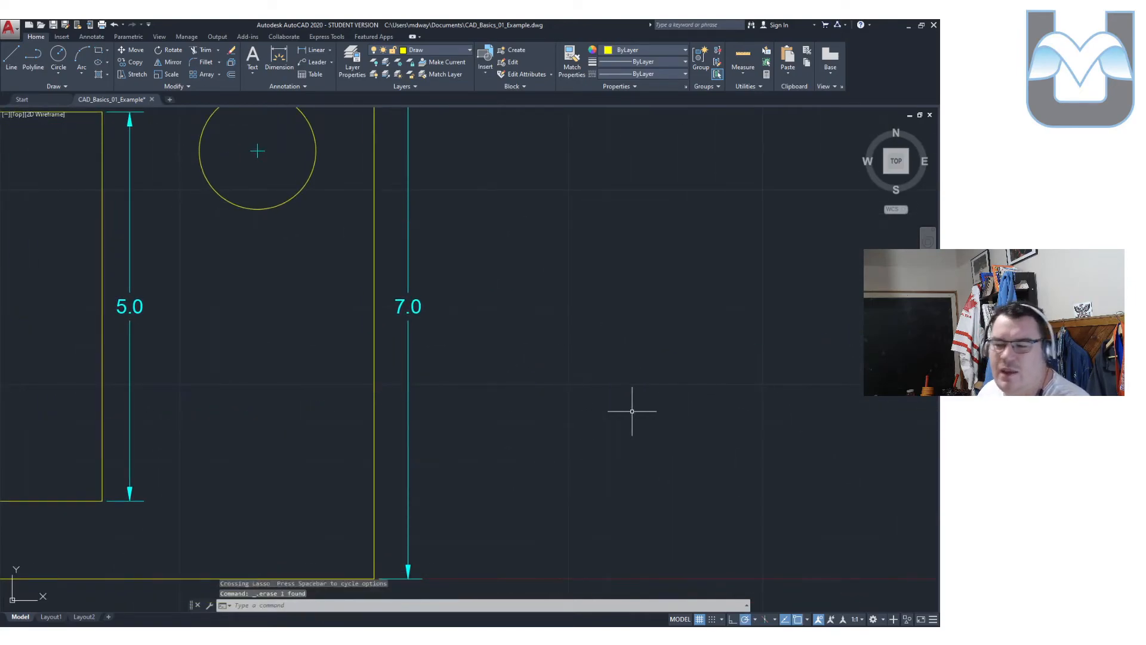
Draw a line from 7.3,2 to the absolute point #9.2,2.2 below the circle, and select it.
middle_click_drag(625, 410, 673, 396)
middle_click_drag(287, 320, 501, 289)
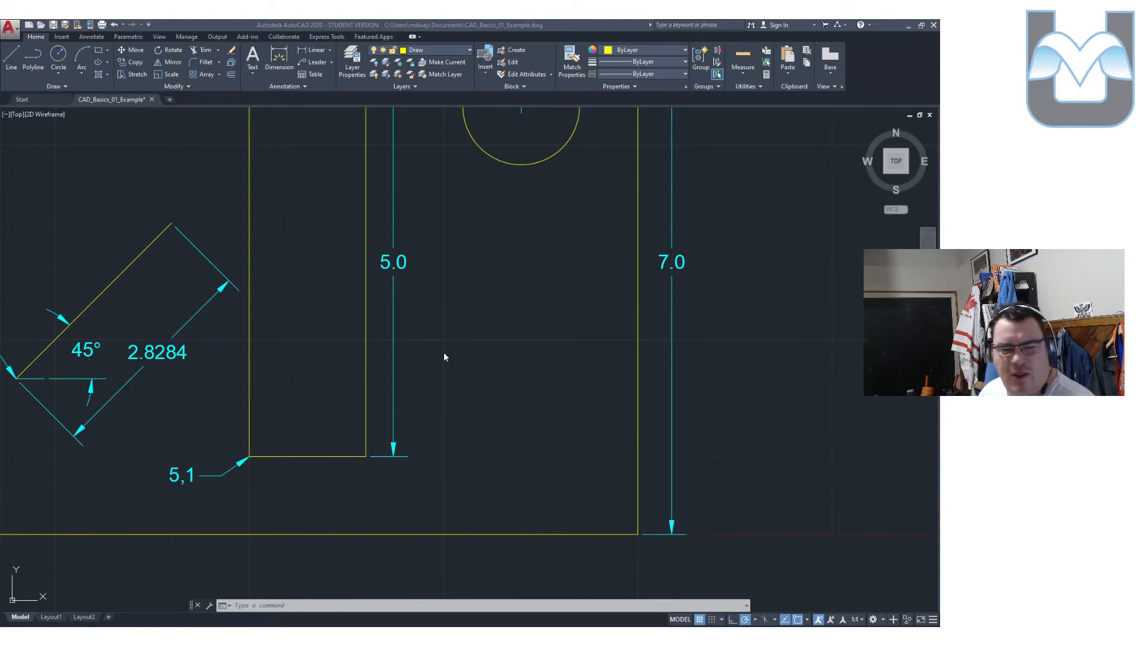
mouse_move(530, 389)
middle_mouse_down()
mouse_move(781, 363)
mouse_move(539, 394)
mouse_move(505, 333)
middle_mouse_up()
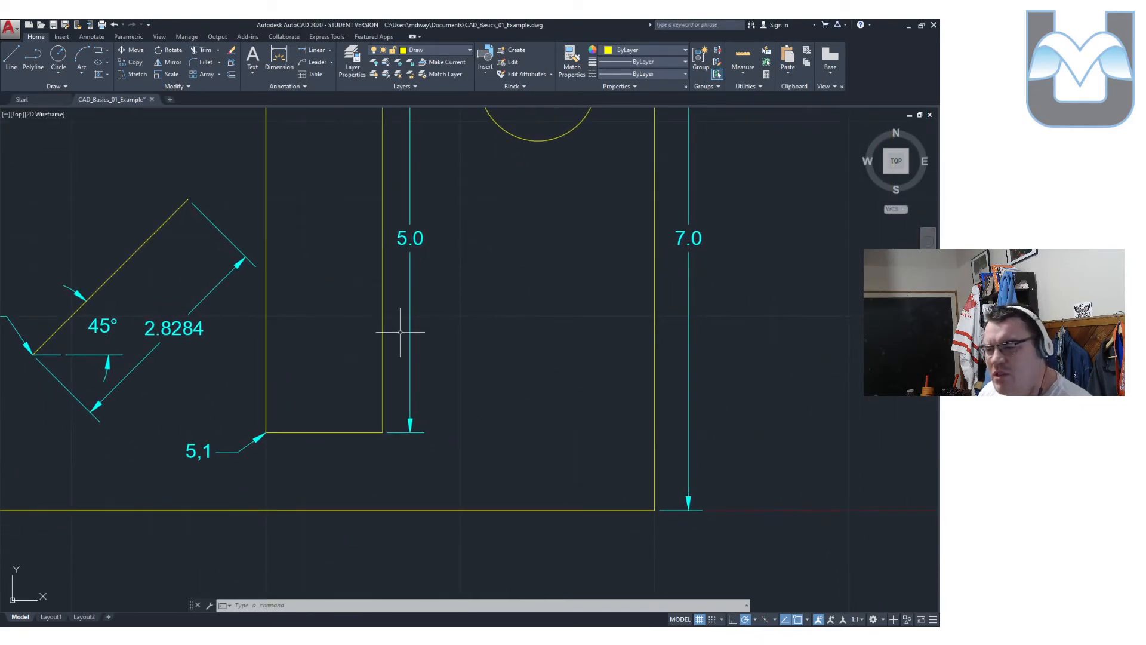
left_click(12, 57)
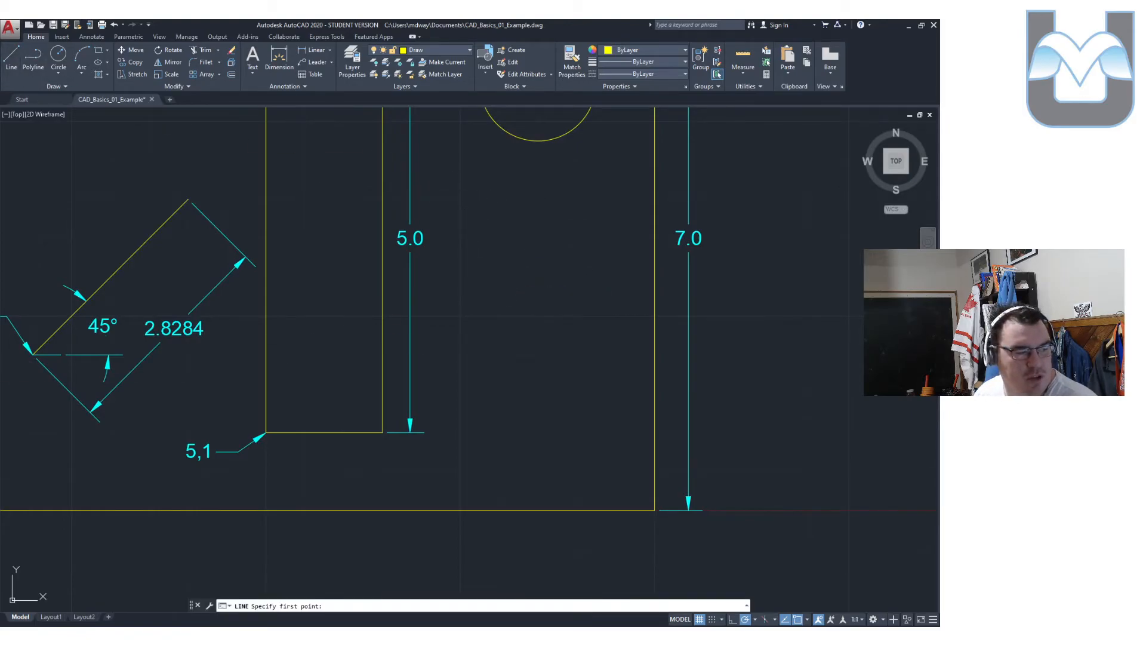
left_click(13, 54)
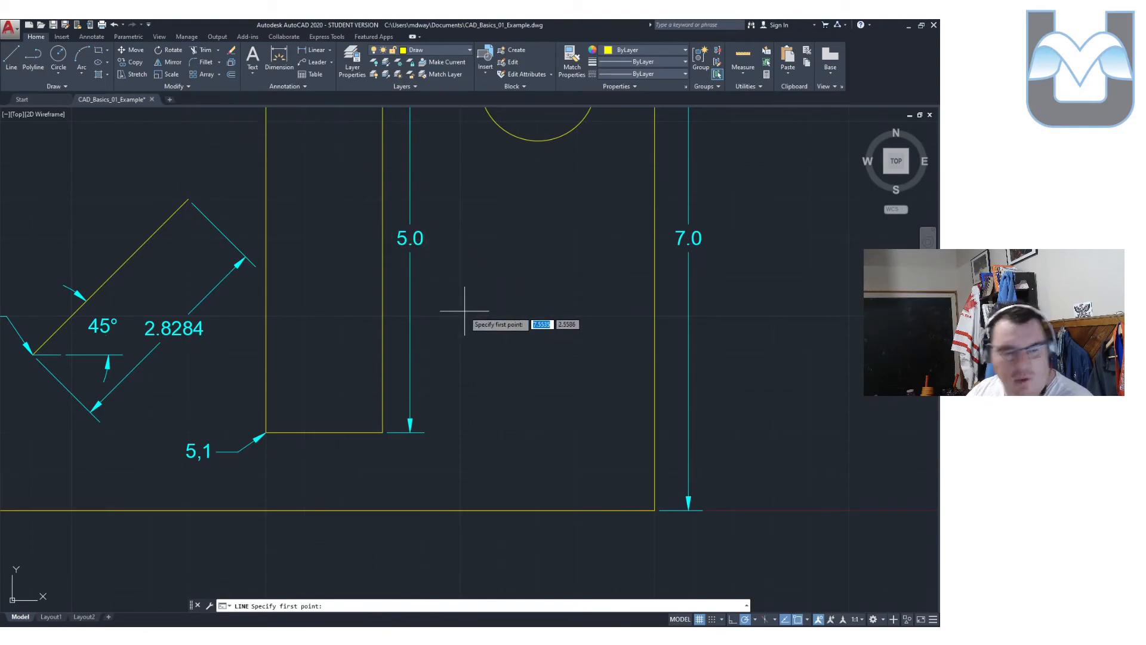
type("7.3")
key("Tab")
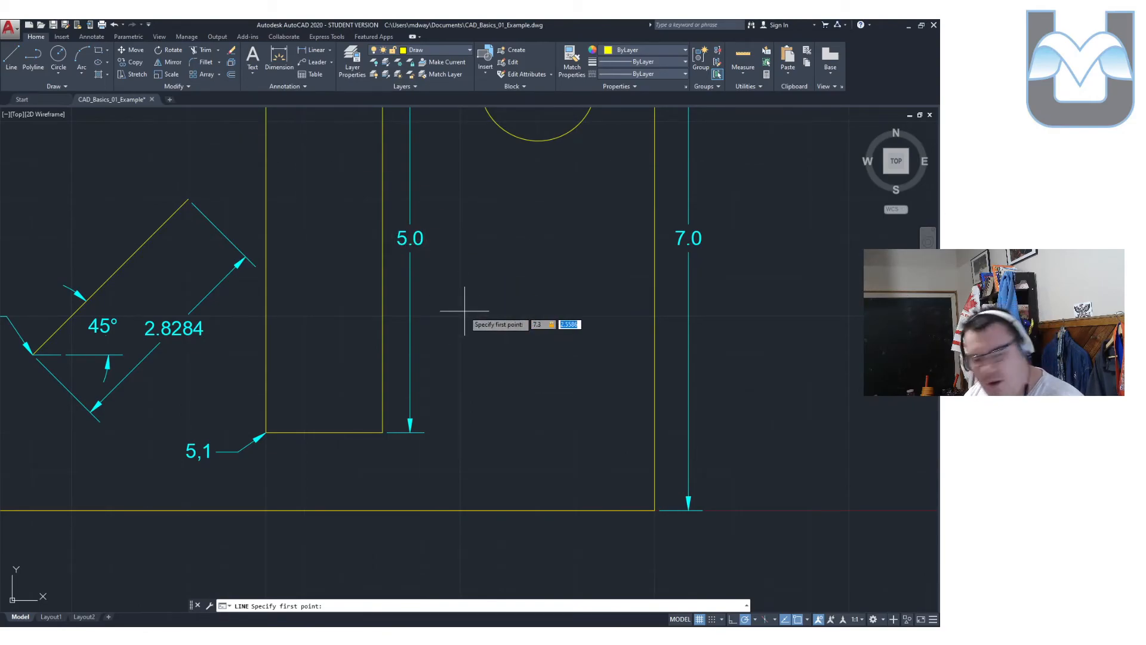
type("2")
key("Return")
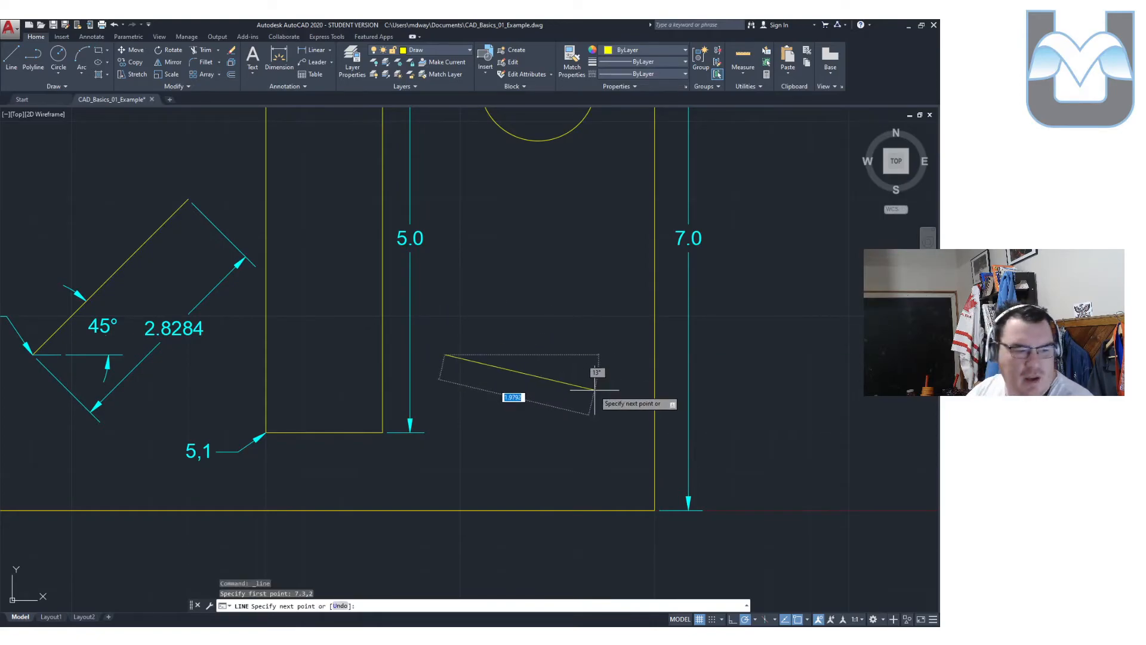
type("# ")
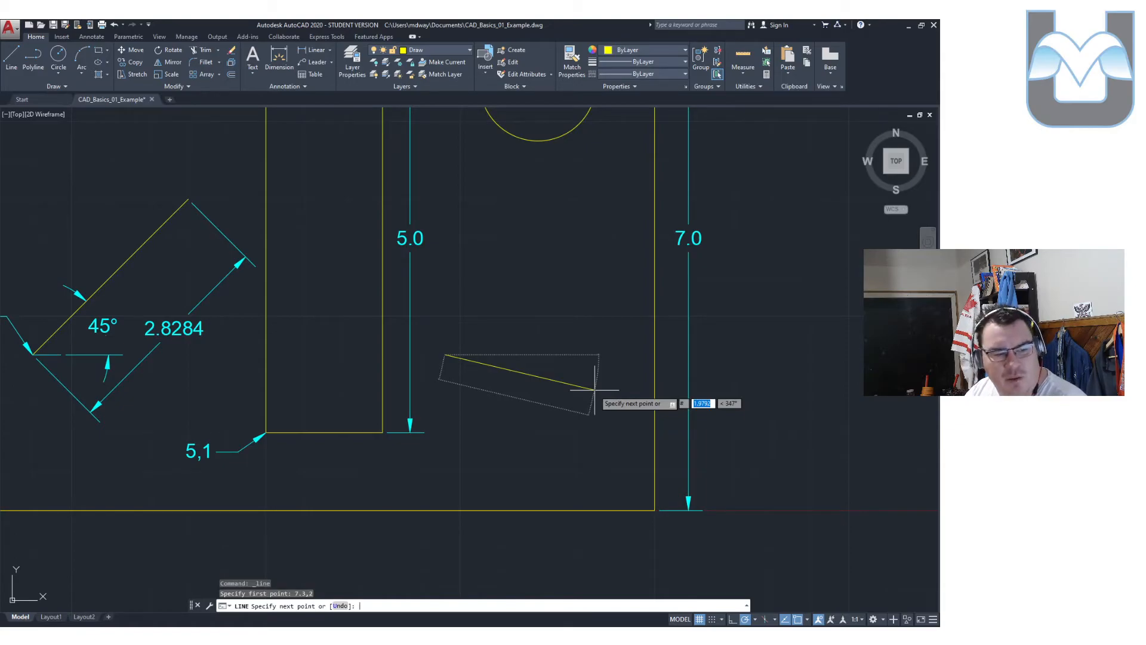
type("9")
key("Tab")
type("2.2")
key("Return")
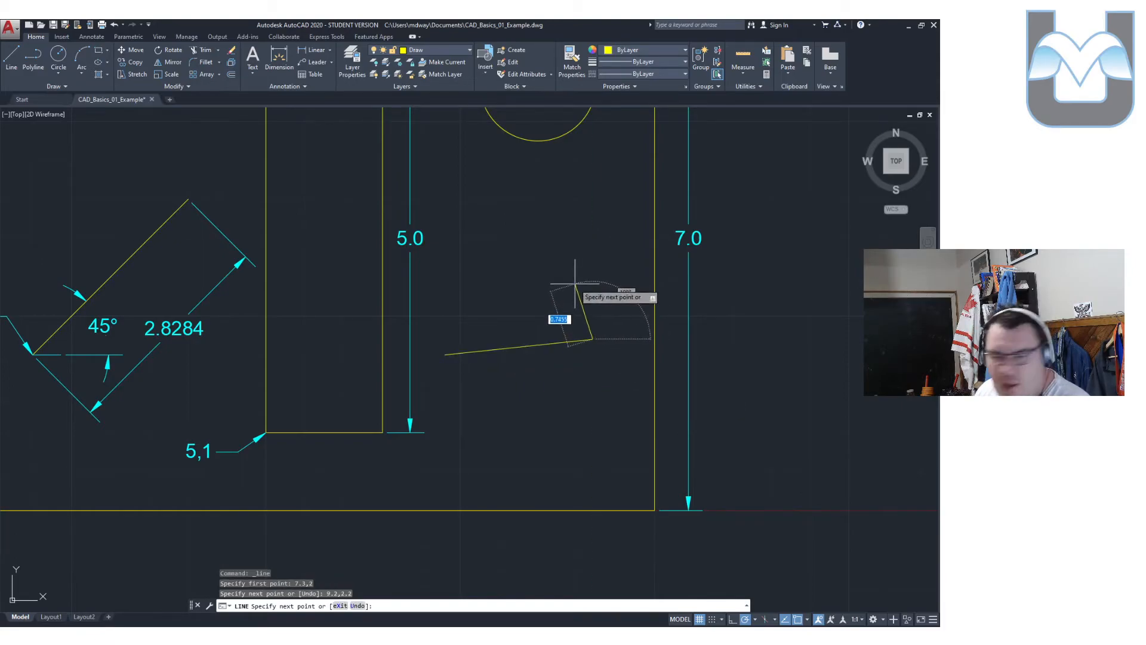
key("Escape")
left_click_drag(550, 301, 512, 376)
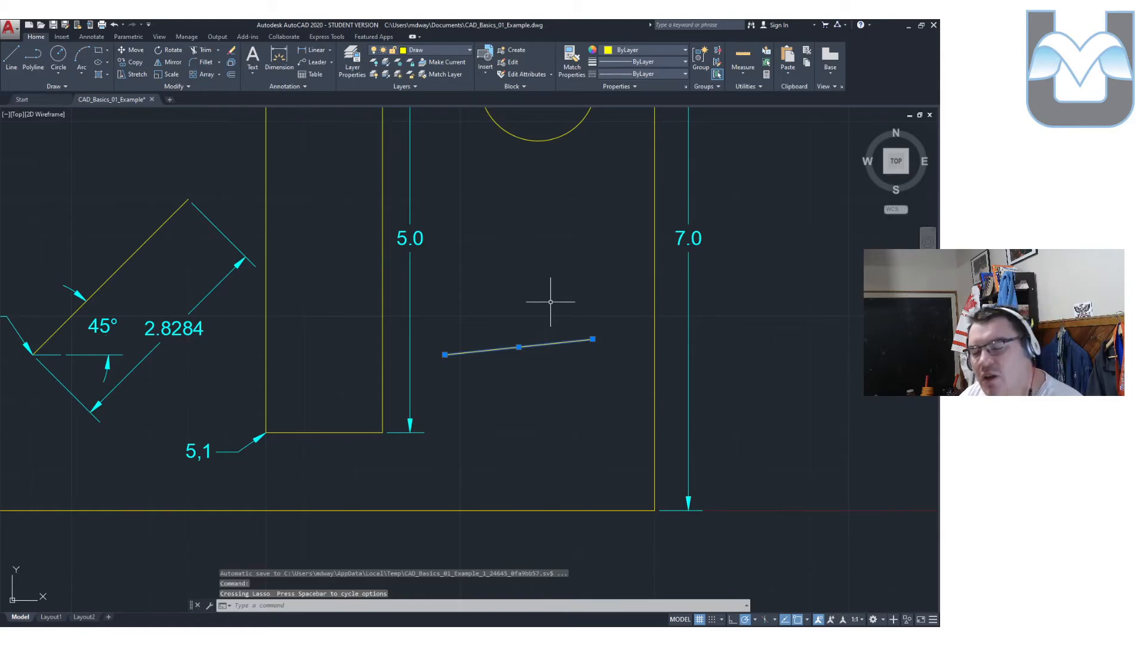
Set the End Y of the selected sloping line to 1.2 in its properties, and deselect it.
type("pr")
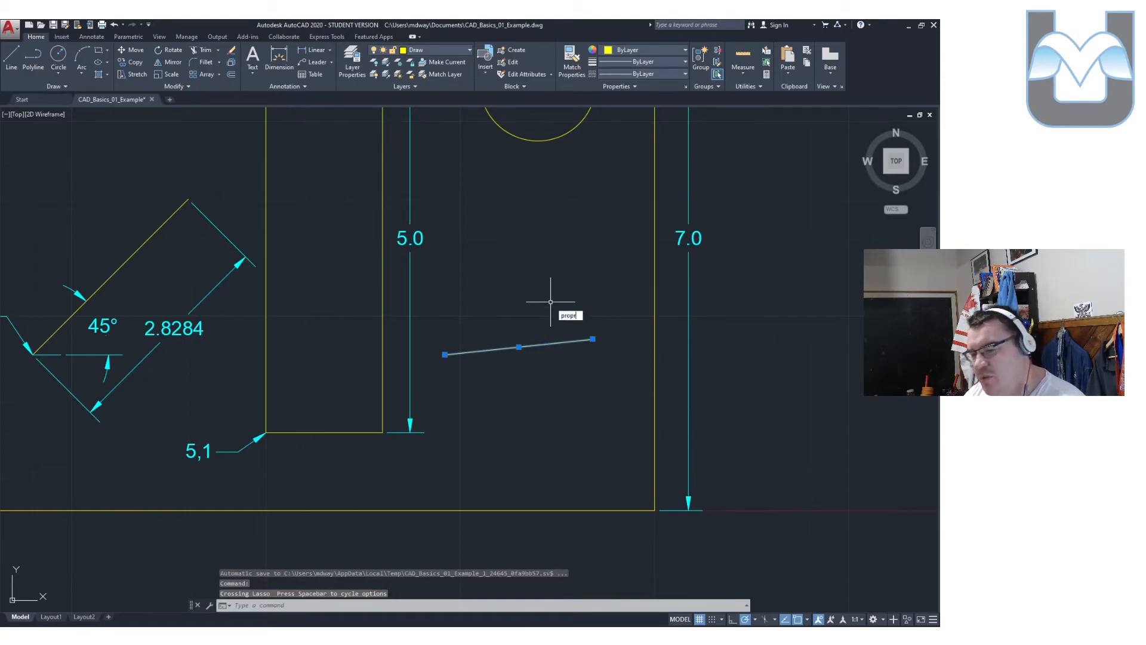
type("opr")
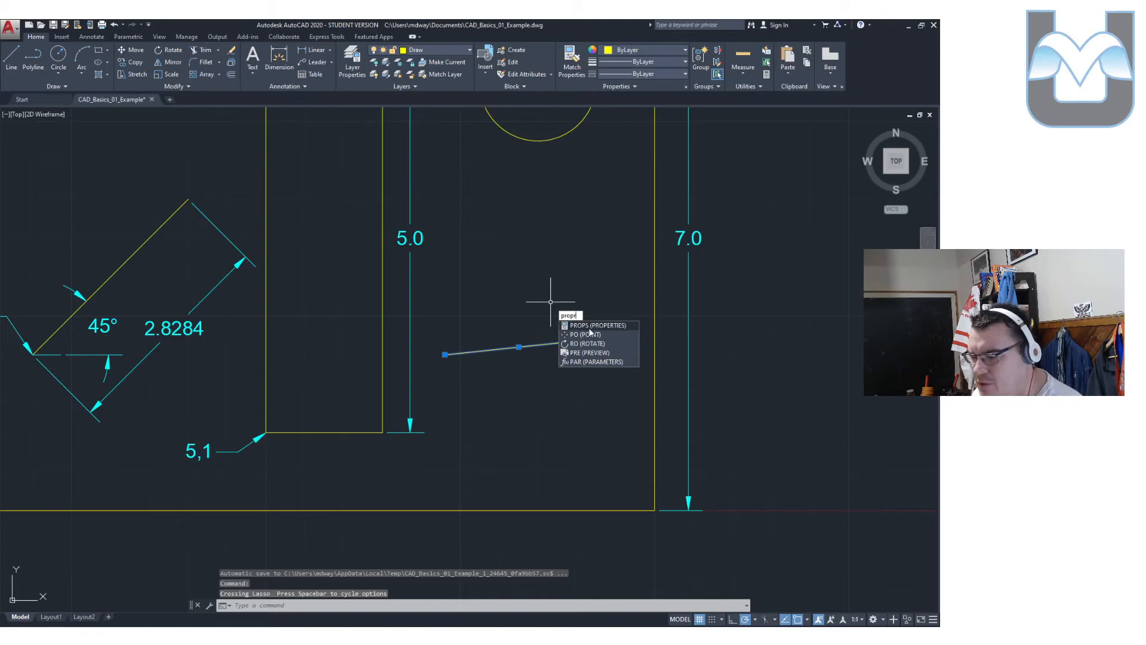
key("Return")
mouse_move(5, 229)
left_mouse_down()
mouse_move(387, 323)
mouse_move(8, 375)
mouse_move(84, 385)
left_mouse_up()
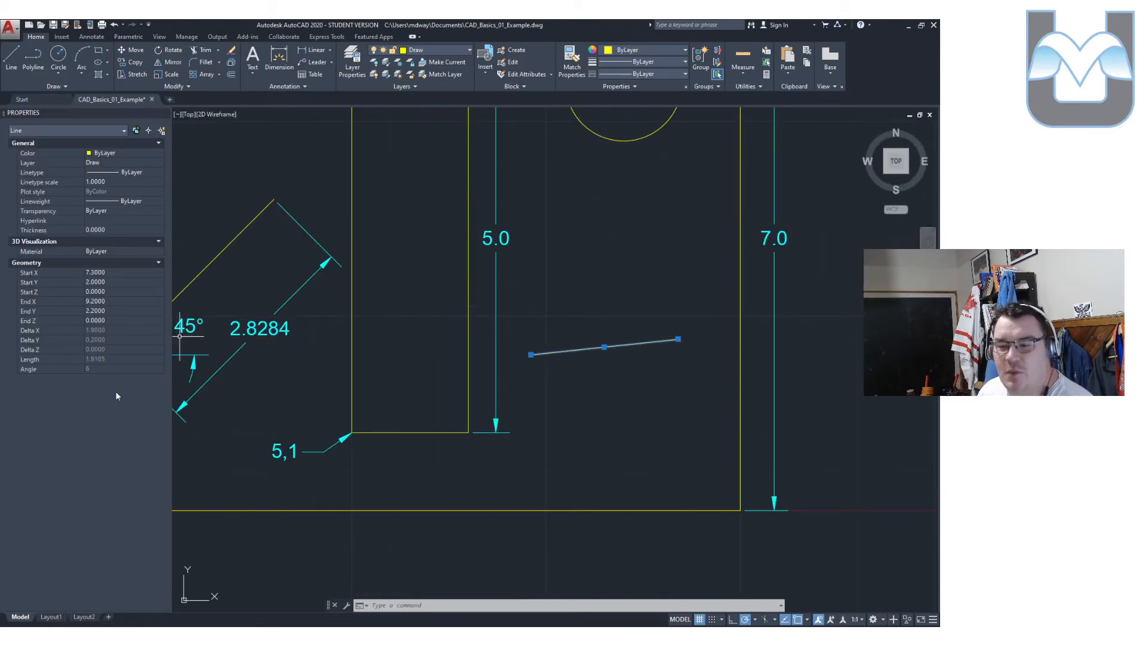
left_click(96, 311)
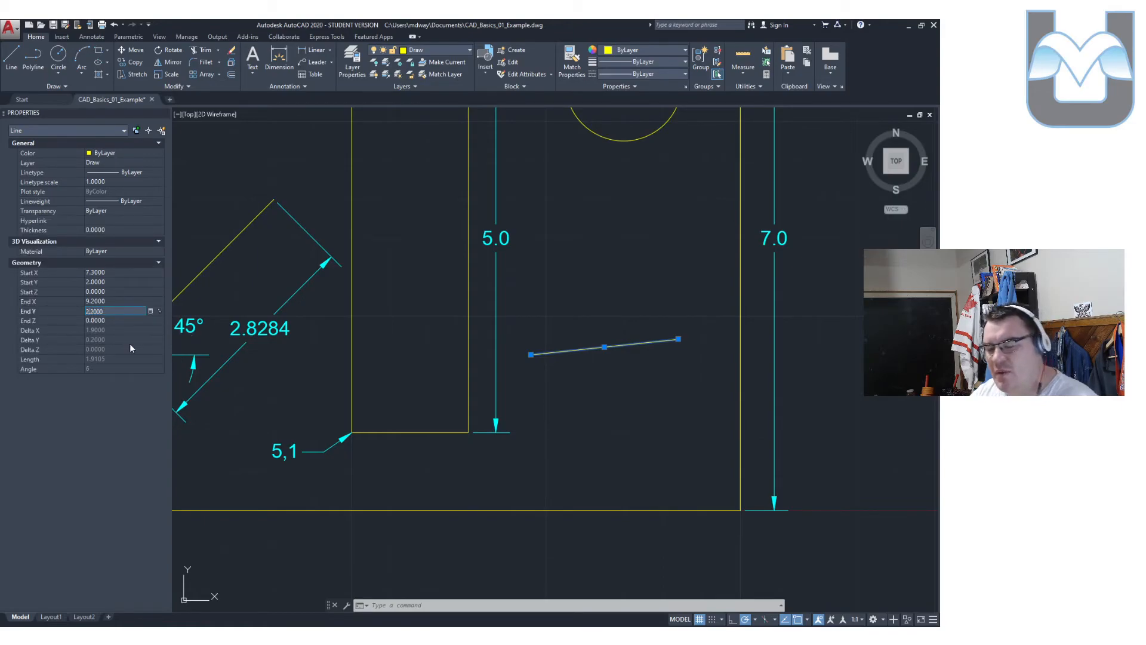
key("Return")
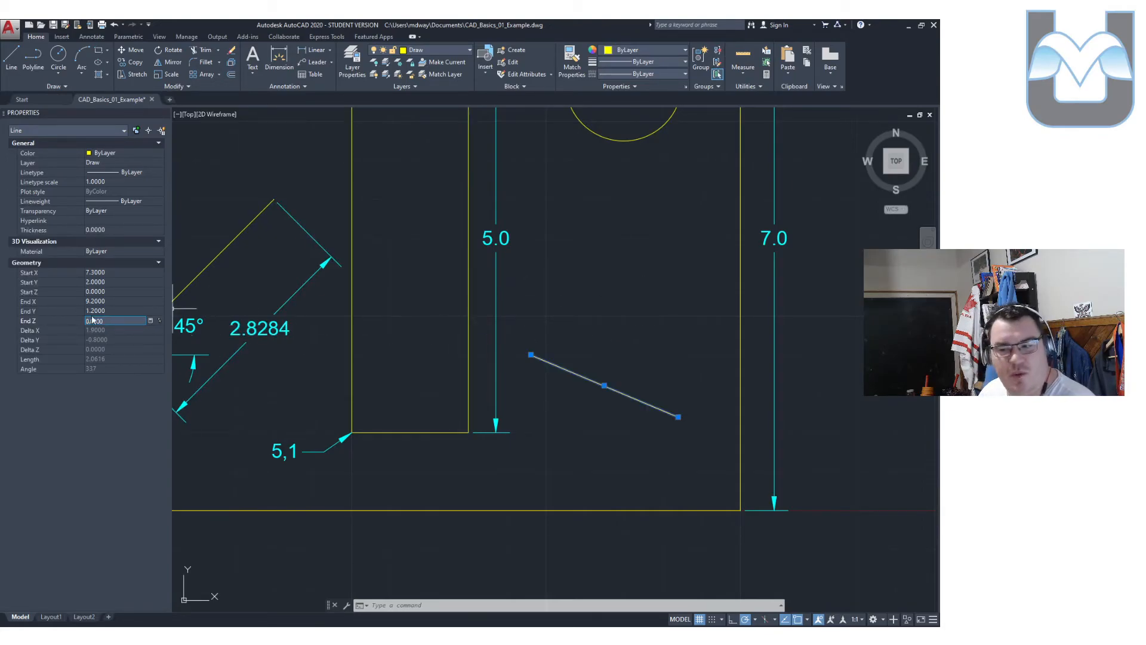
key("Escape")
Set the radius of the circle near the large rectangle's upper-right corner to 1.
middle_click_drag(580, 295, 577, 414)
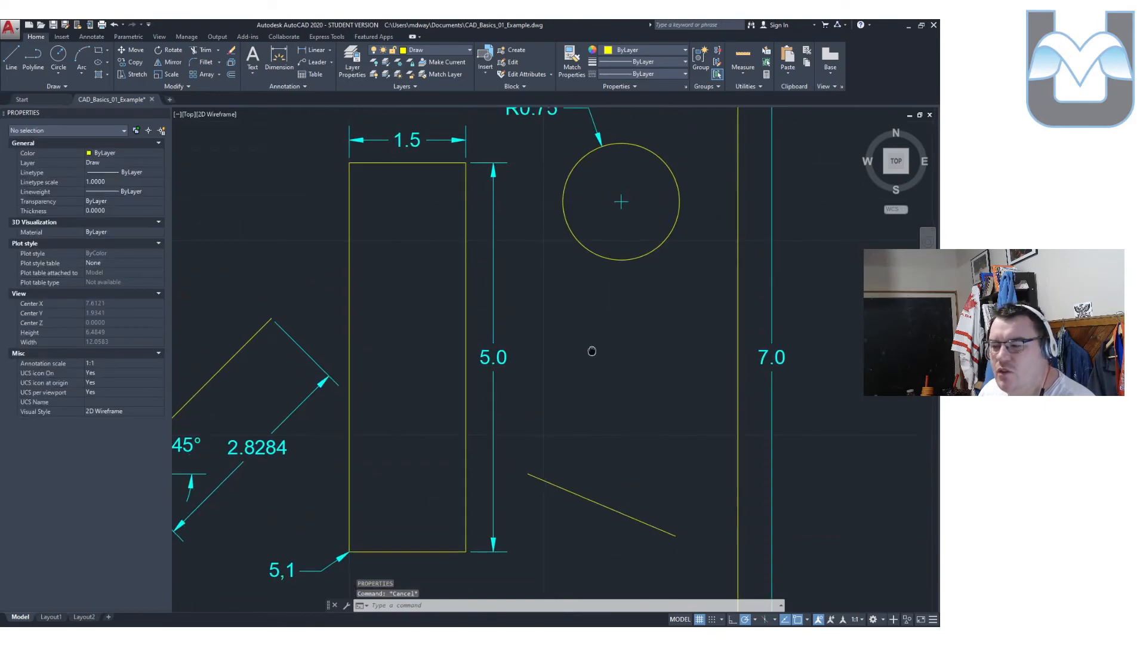
left_click_drag(696, 258, 619, 215)
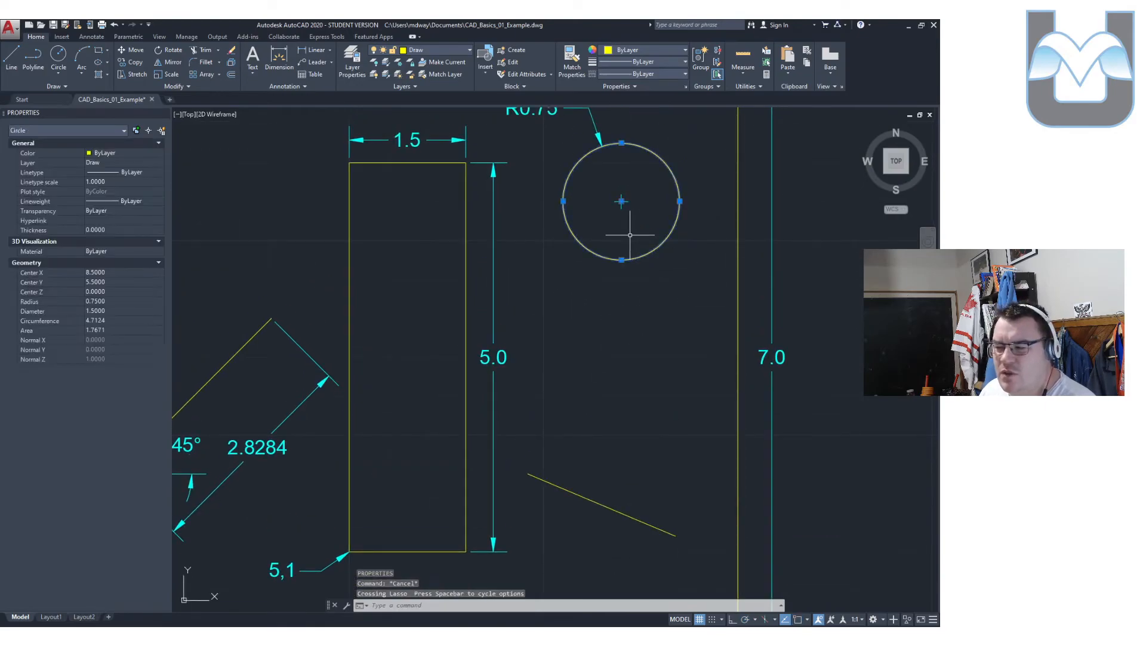
left_click(96, 302)
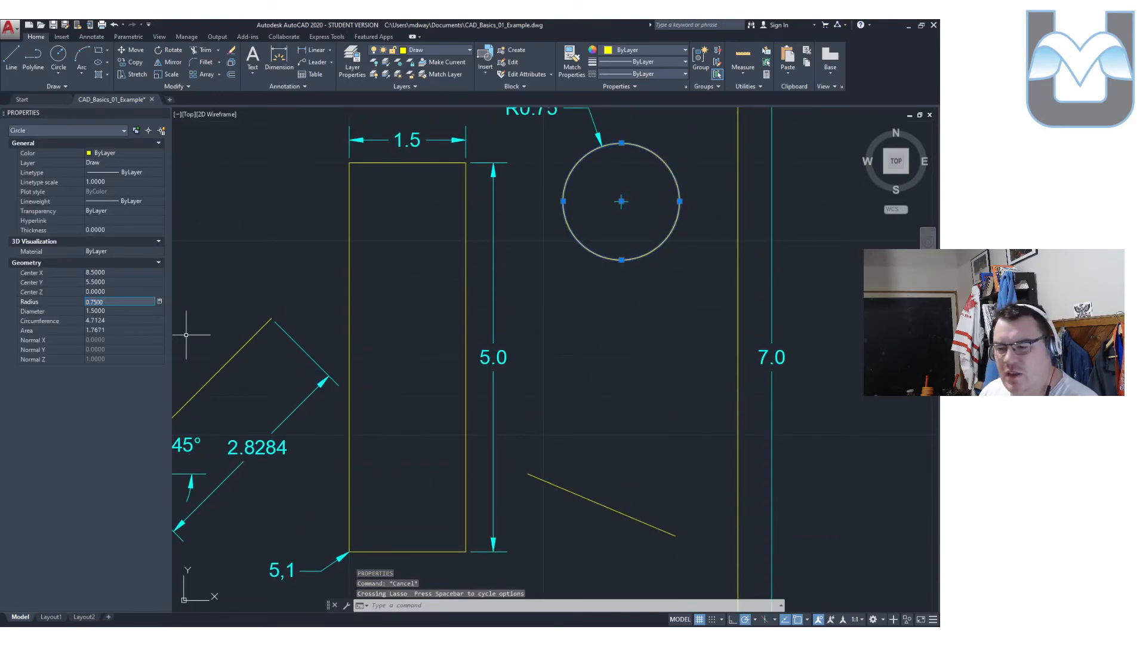
middle_click_drag(183, 233, 189, 314)
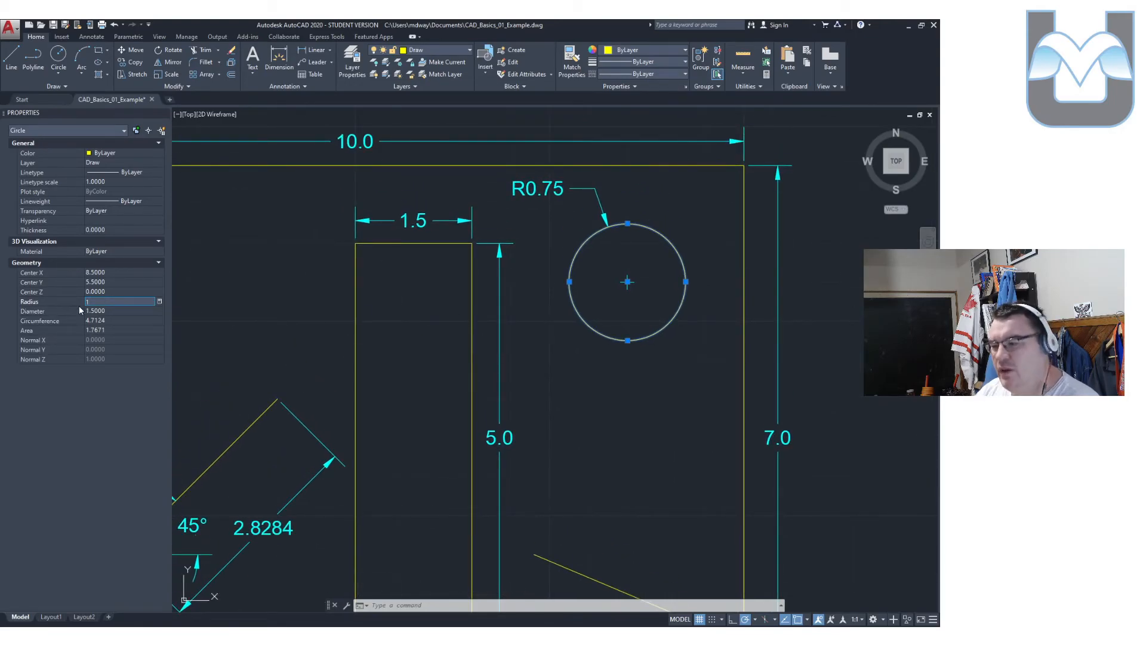
key("Tab")
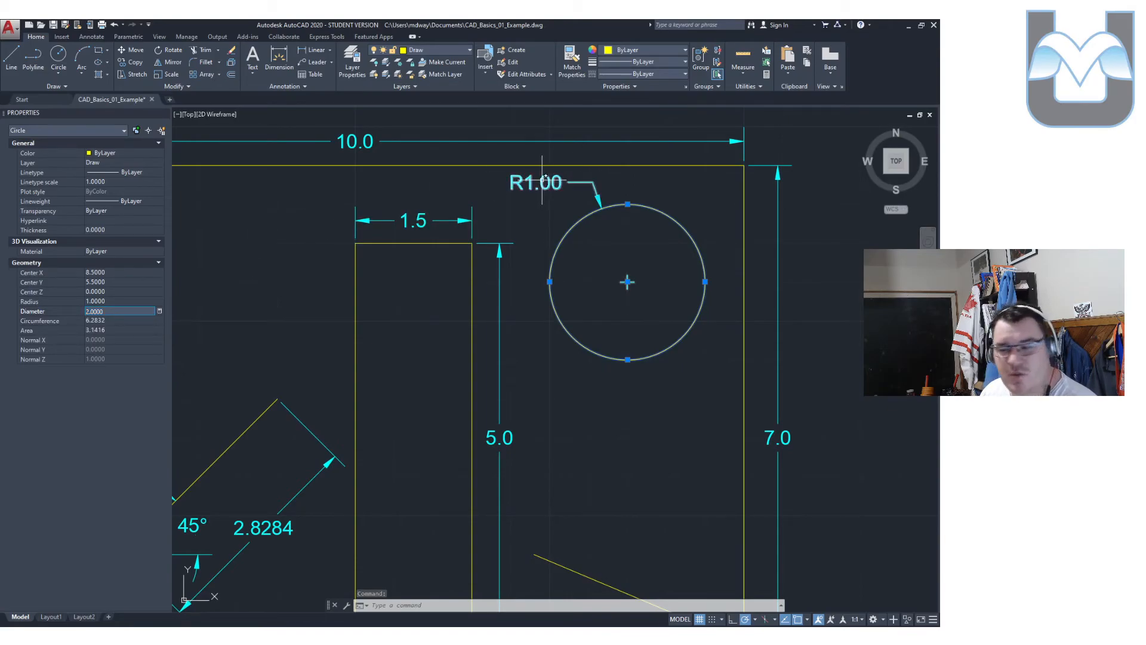
Add multiline text inside the large rectangle's upper-left corner reading "CAD Basics 01", with the author's name on a second line.
scroll(701, 338, "down", 3)
scroll(705, 327, "down", 2)
scroll(667, 331, "up", 2)
middle_click_drag(725, 338, 682, 340)
left_click(254, 63)
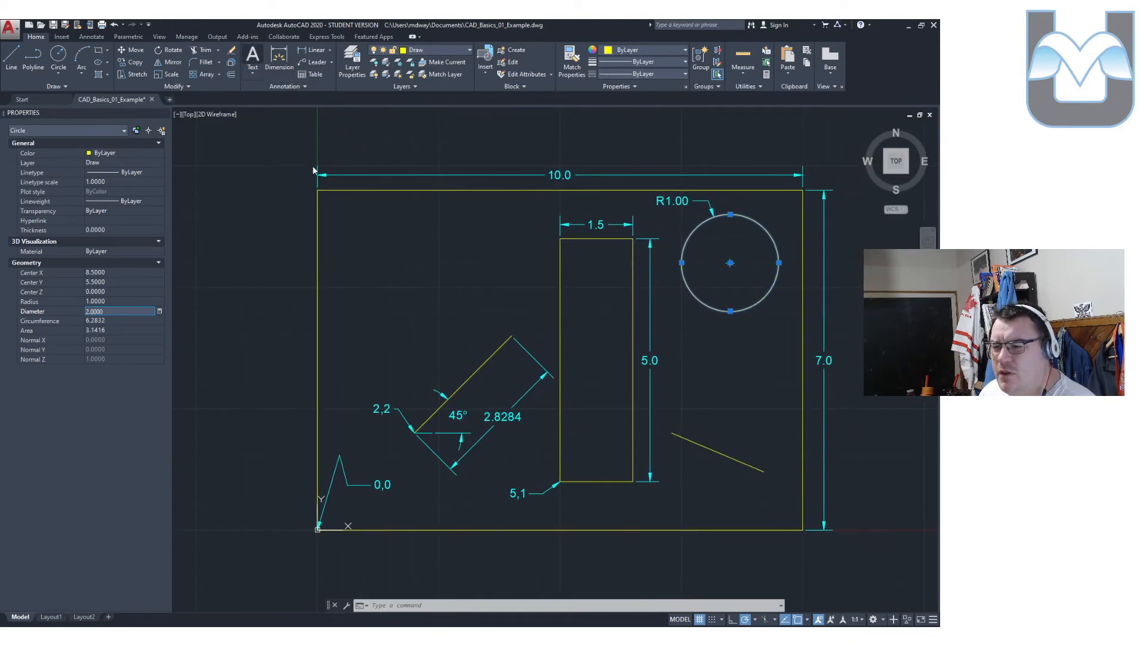
left_click(330, 198)
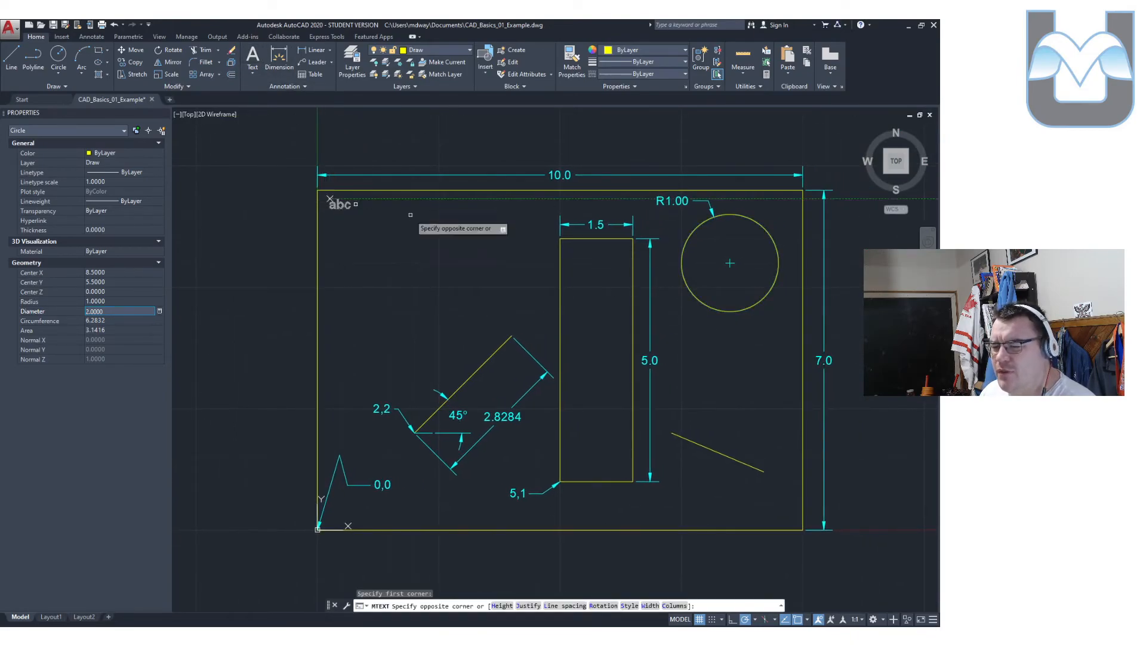
left_click(557, 223)
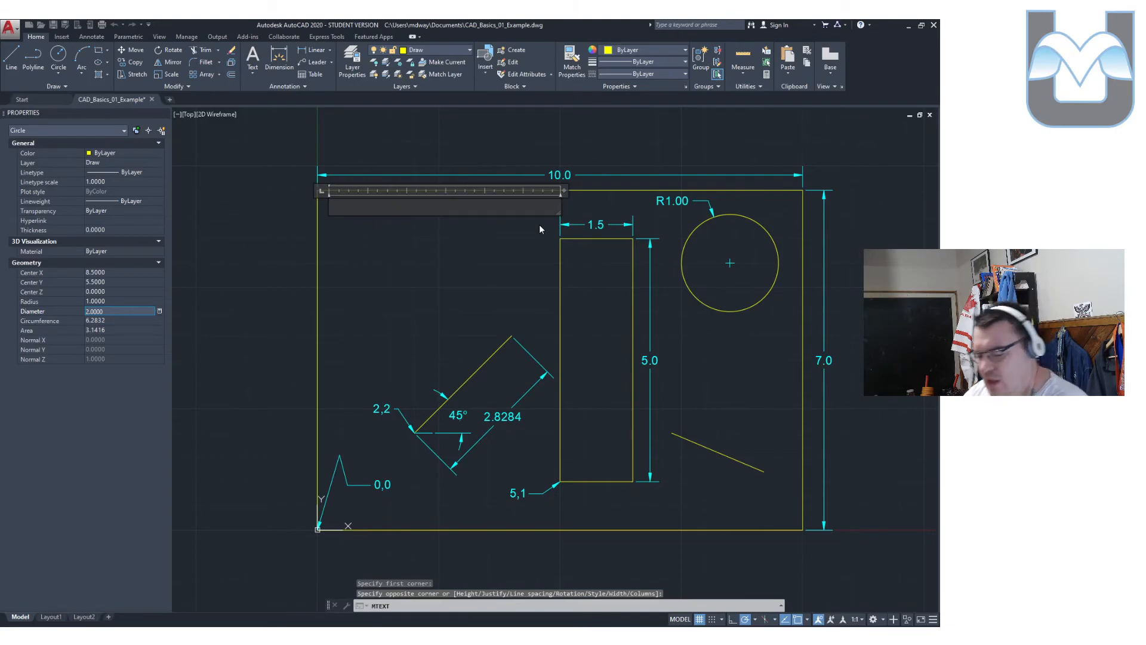
type("CAD Bai")
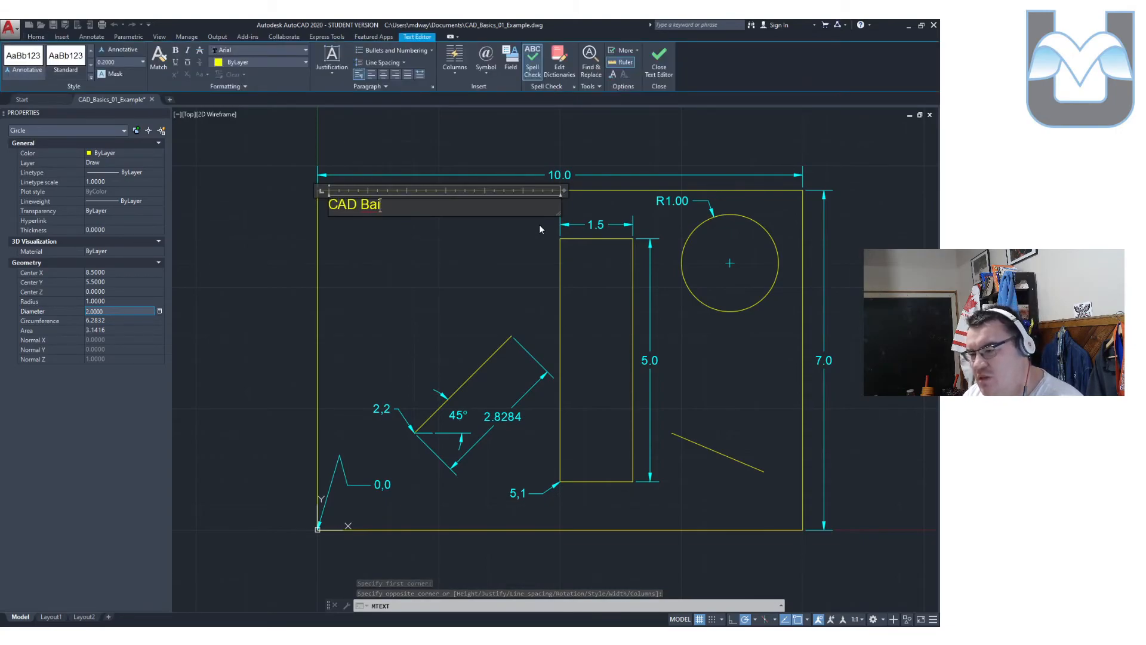
key("BackSpace")
type("sics 01")
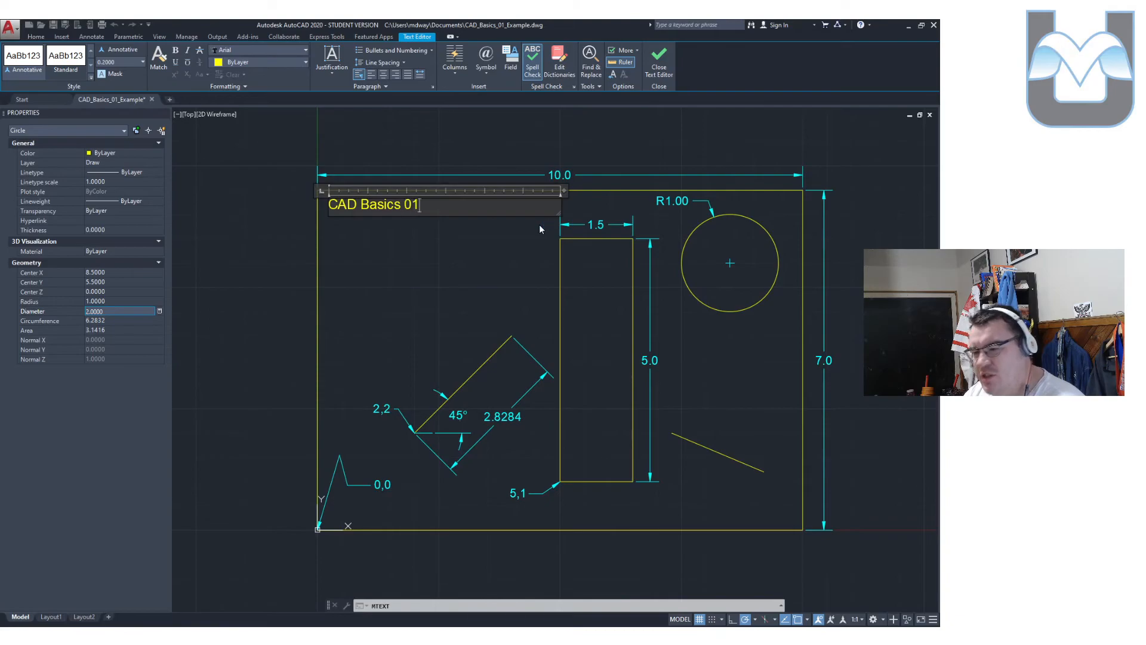
key("Return")
type("M Way")
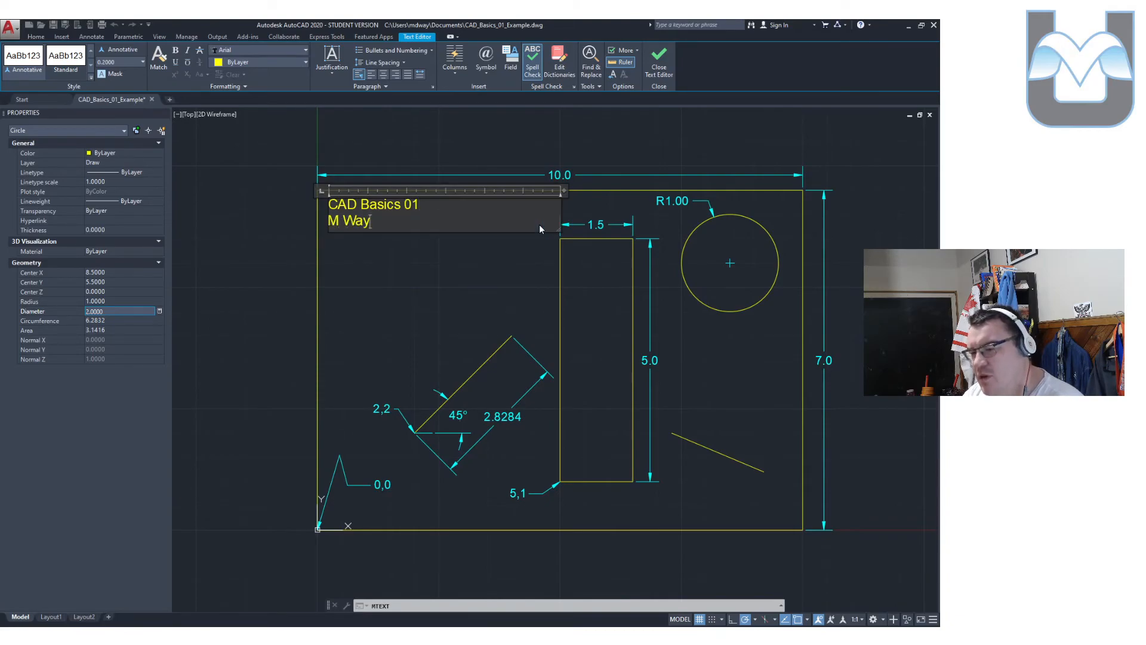
left_click(396, 249)
Move the title text to the Dim layer and clear the selection.
left_click_drag(396, 248, 335, 197)
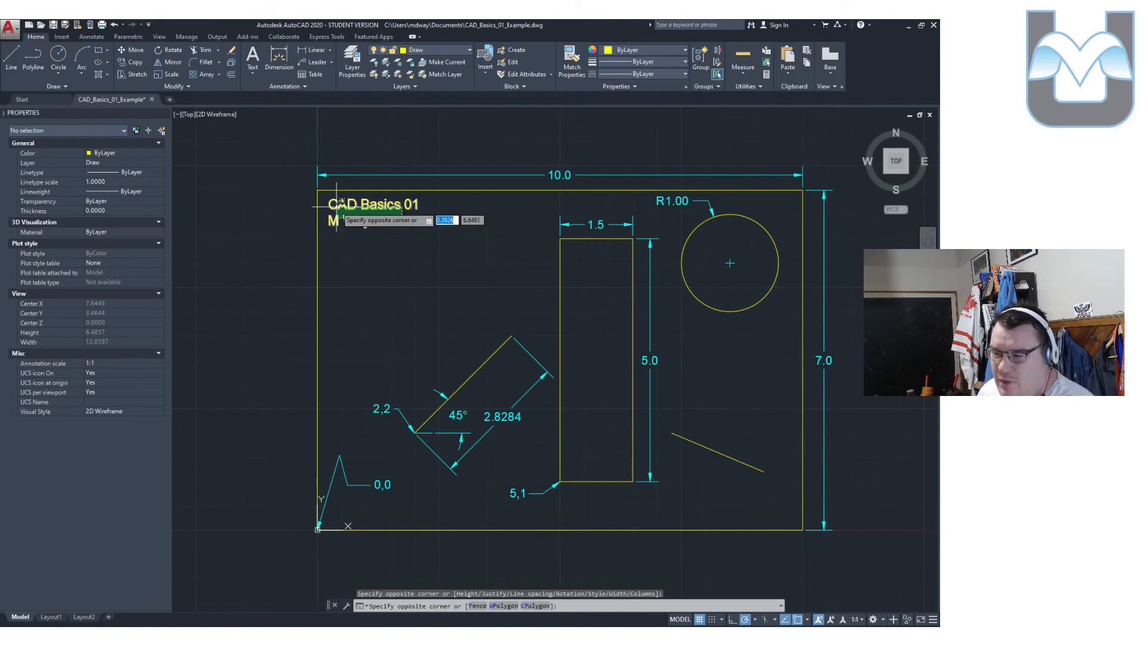
key("Escape")
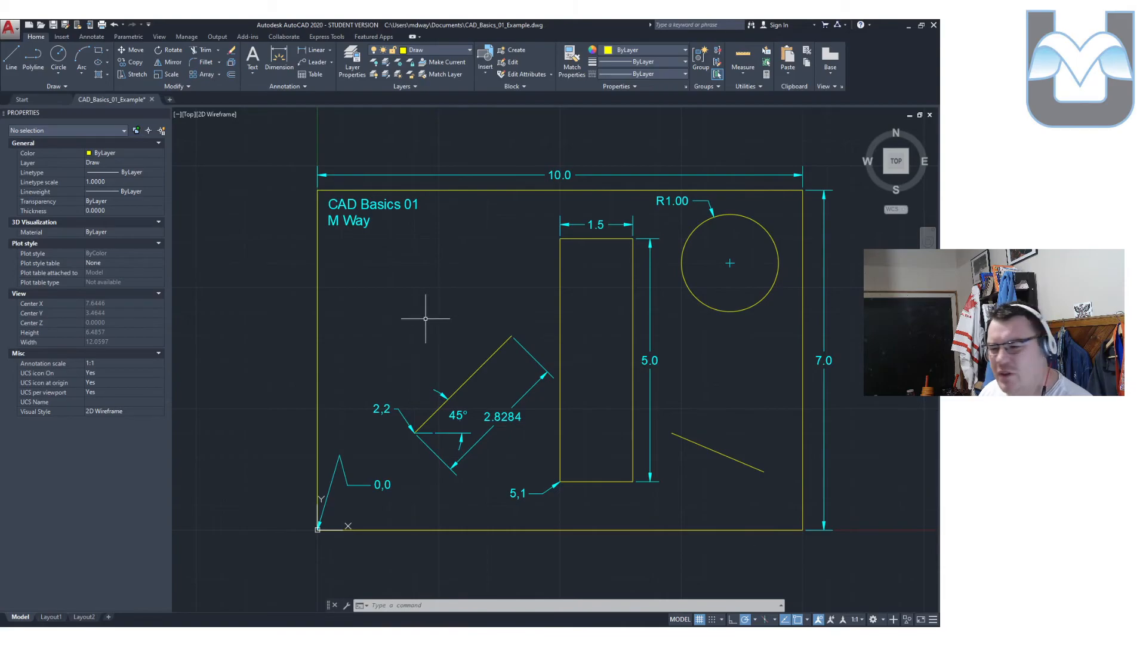
Export the drawing to the Documents folder as CAD_Basics_01_Example.pdf.
middle_click_drag(453, 321, 411, 307)
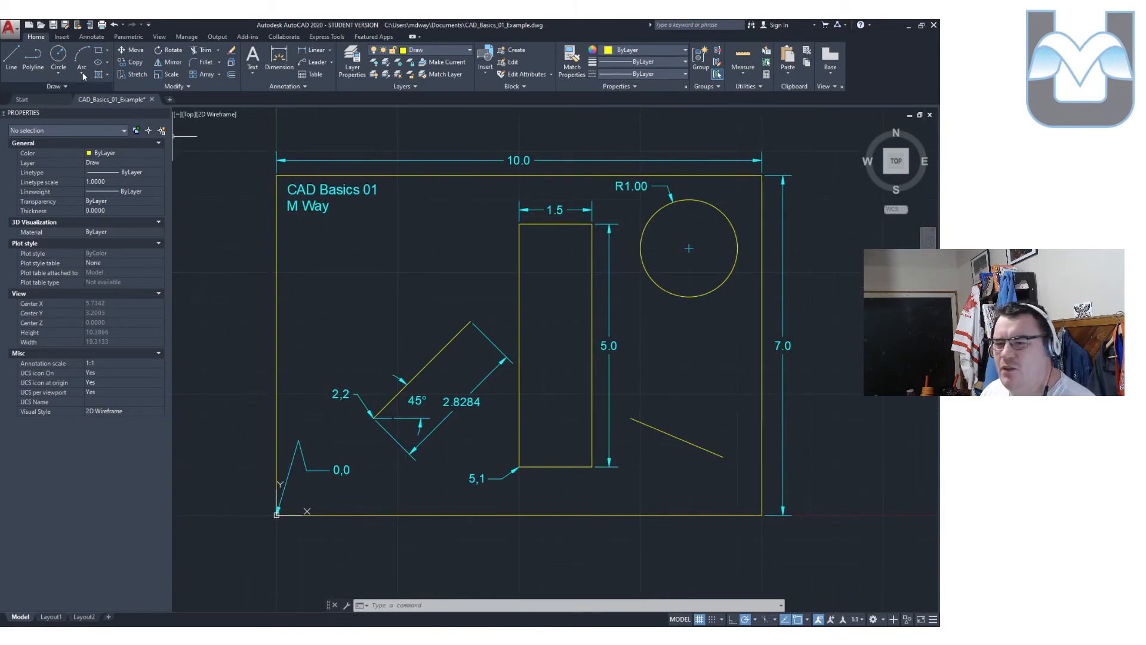
left_click(10, 27)
mouse_move(50, 204)
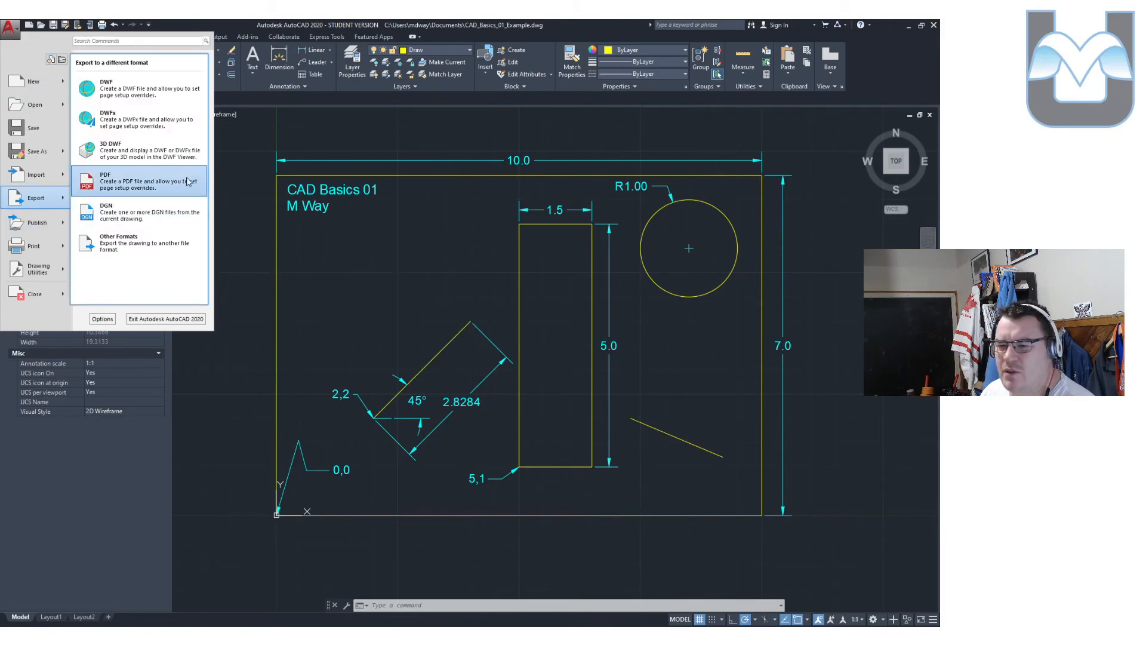
left_click(179, 182)
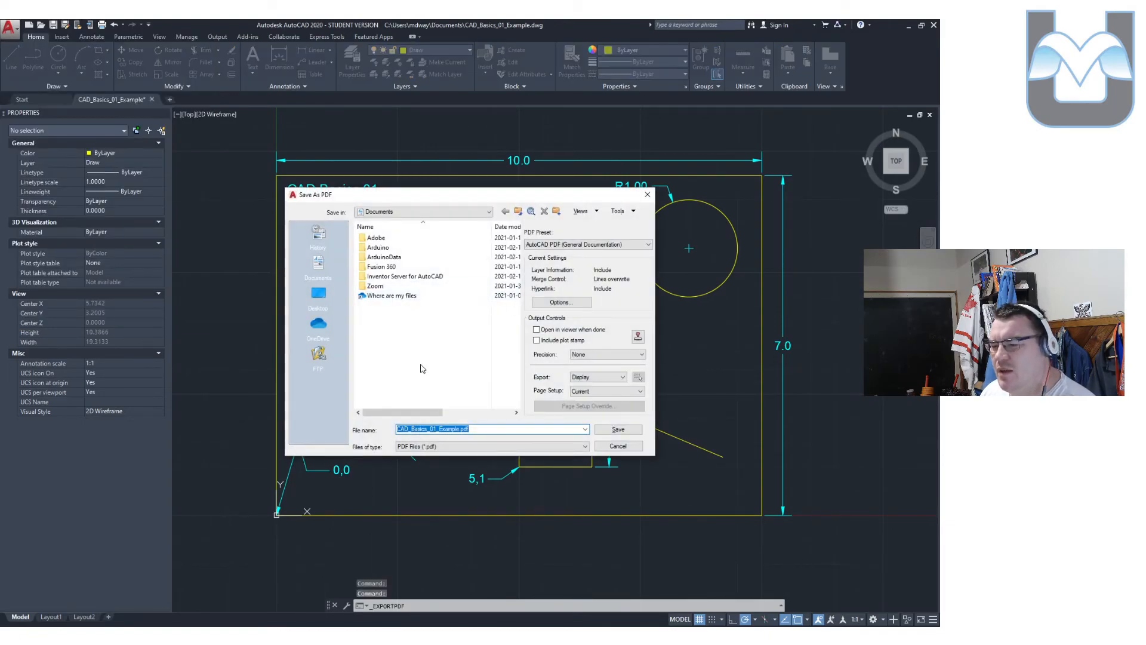
left_click(625, 432)
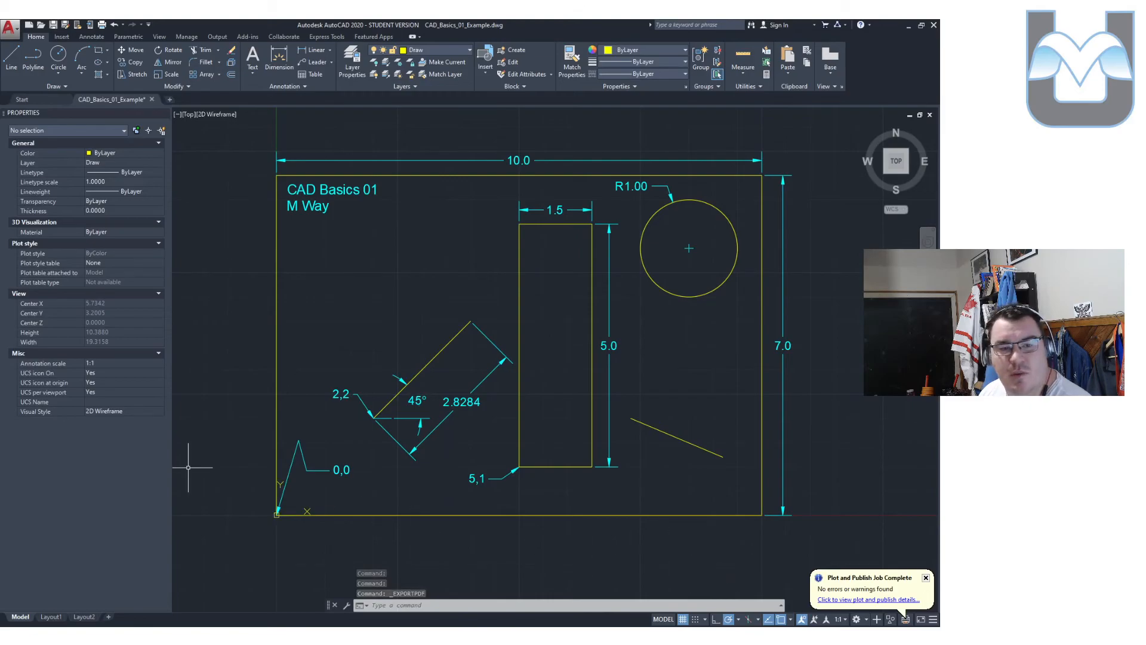
Open the exported CAD_Basics_01_Example PDF from Documents in File Explorer, review it, close it and return to AutoCAD.
key("super+e")
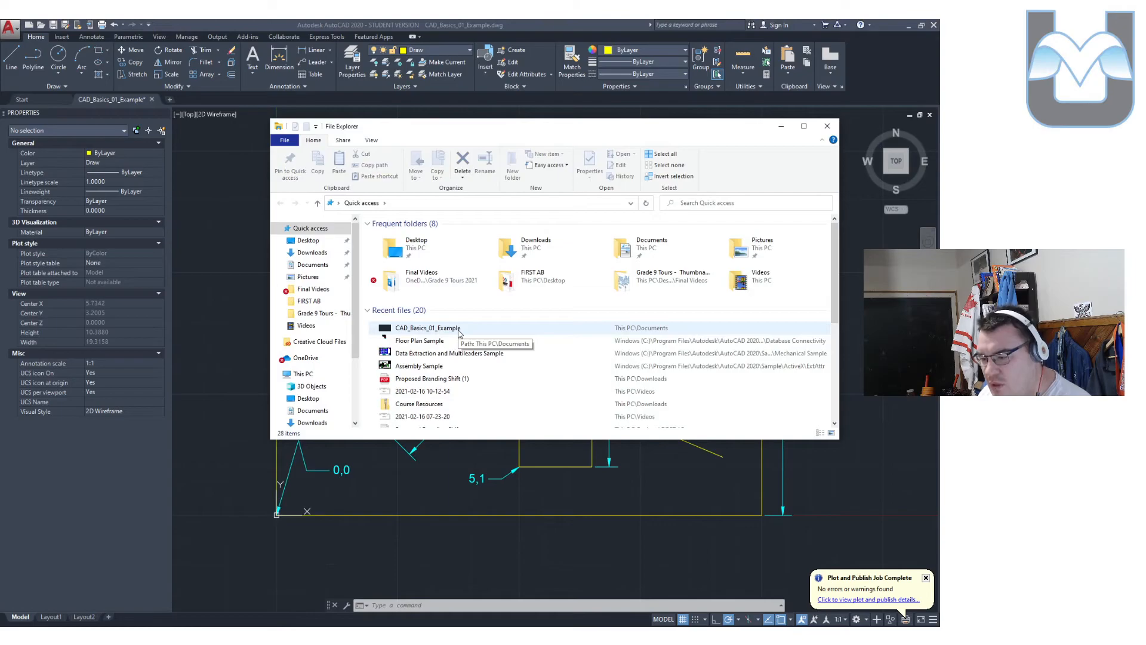
left_click(321, 265)
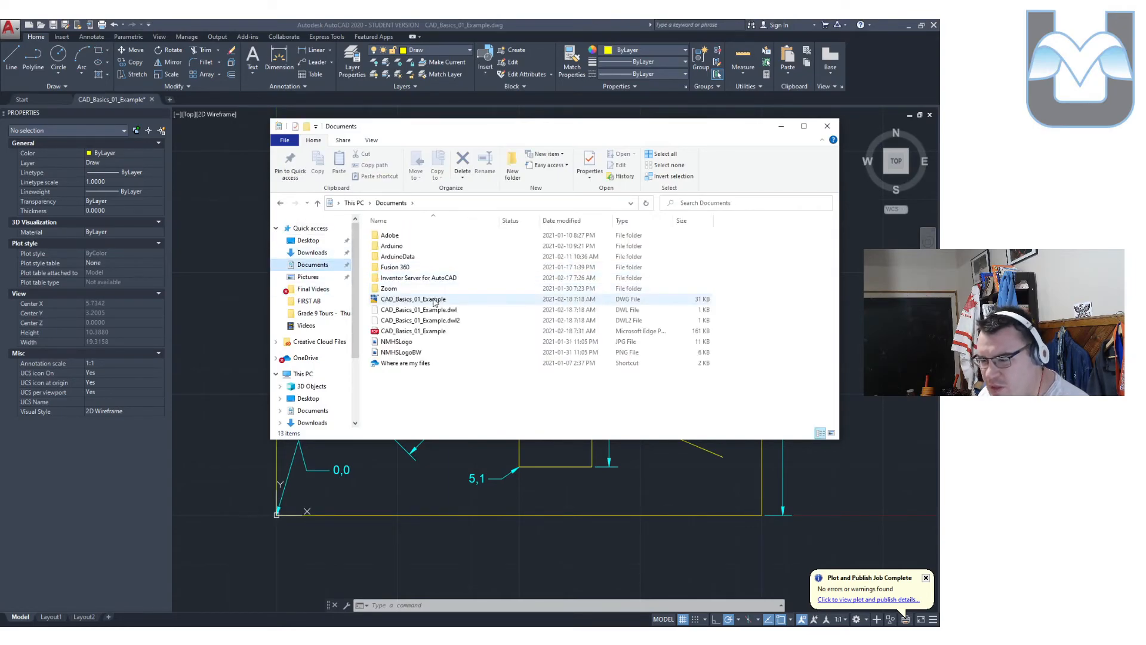
left_click(526, 331)
key("Return")
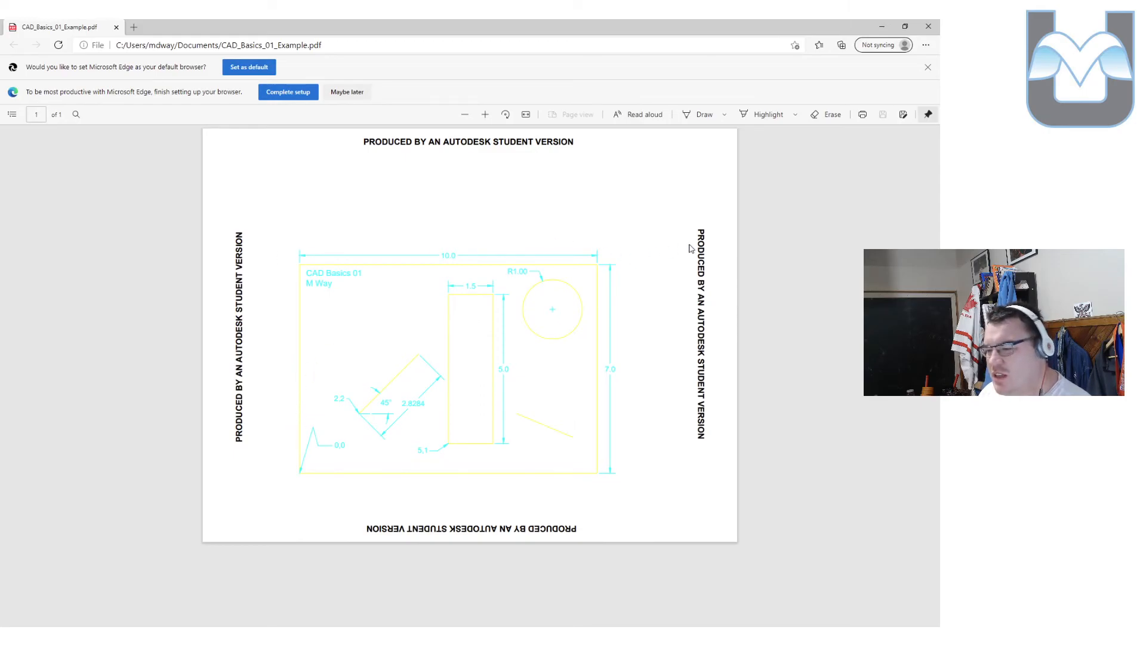
left_click(928, 26)
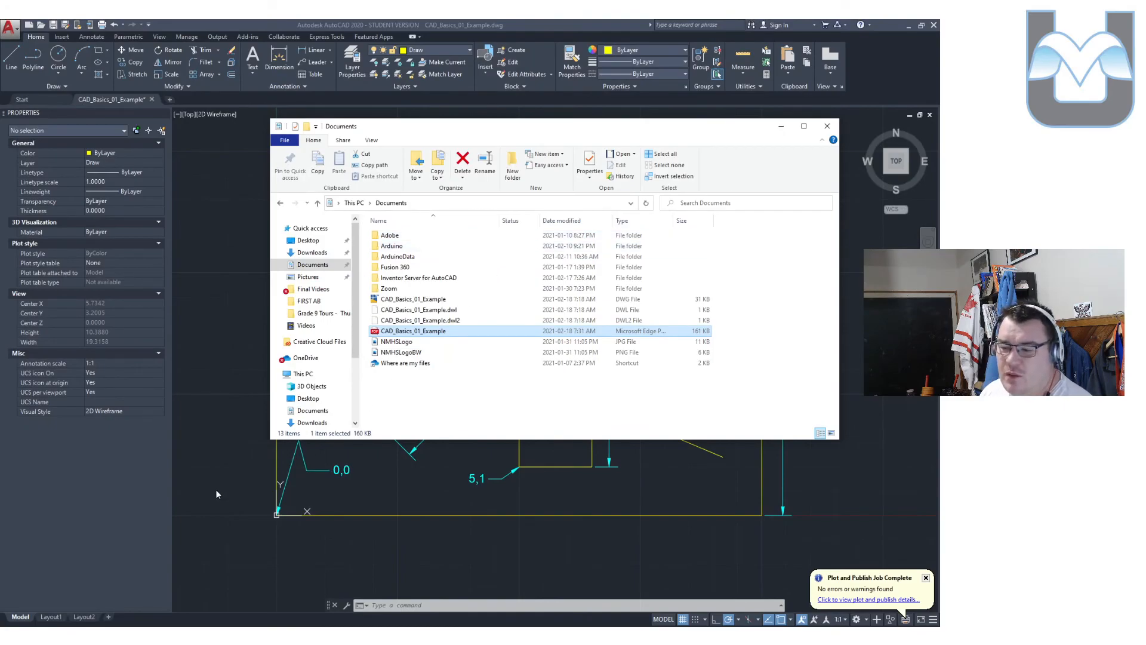
left_click(218, 494)
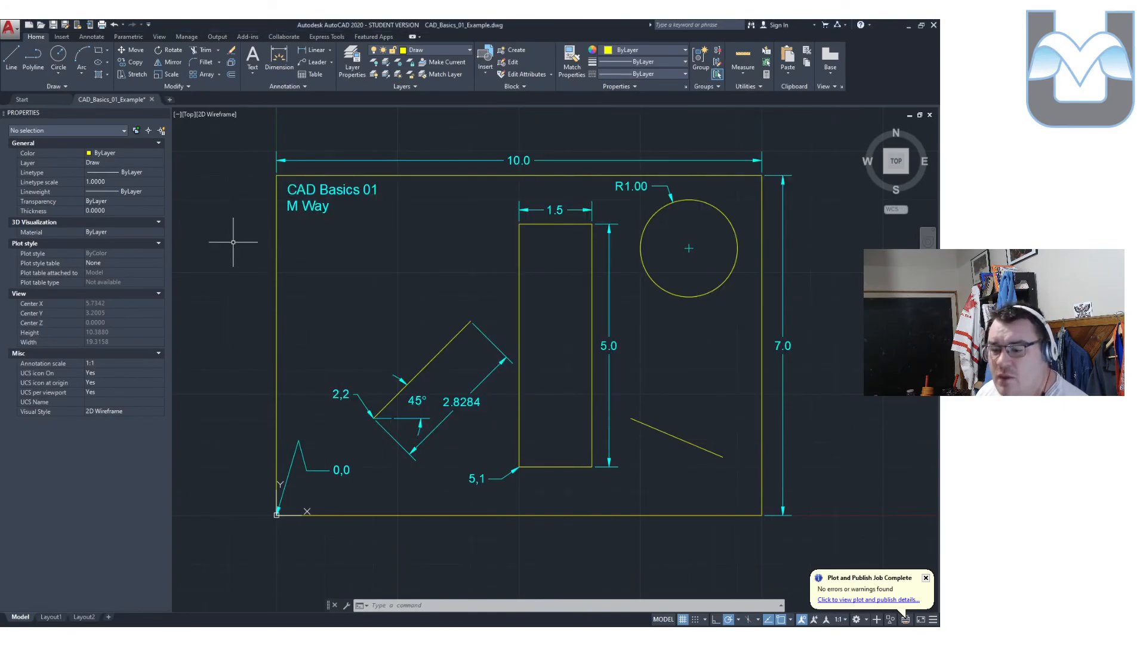
Activate the viewport on Layout1 and change the Draw layer's color to index color 56.
left_click(51, 617)
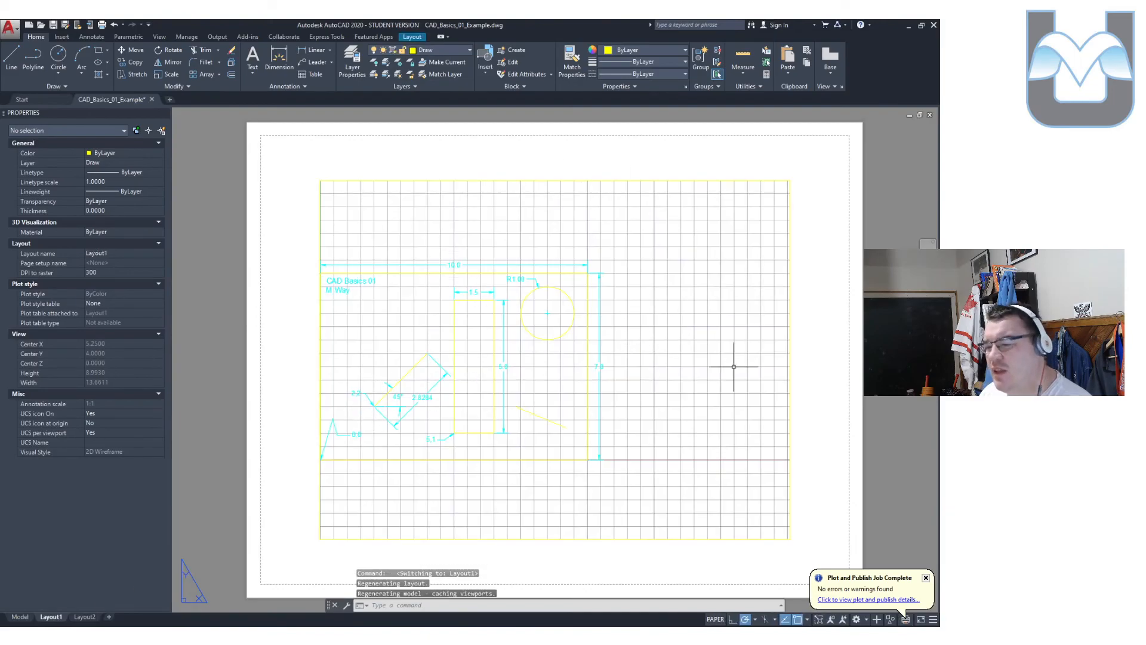
double_click(660, 335)
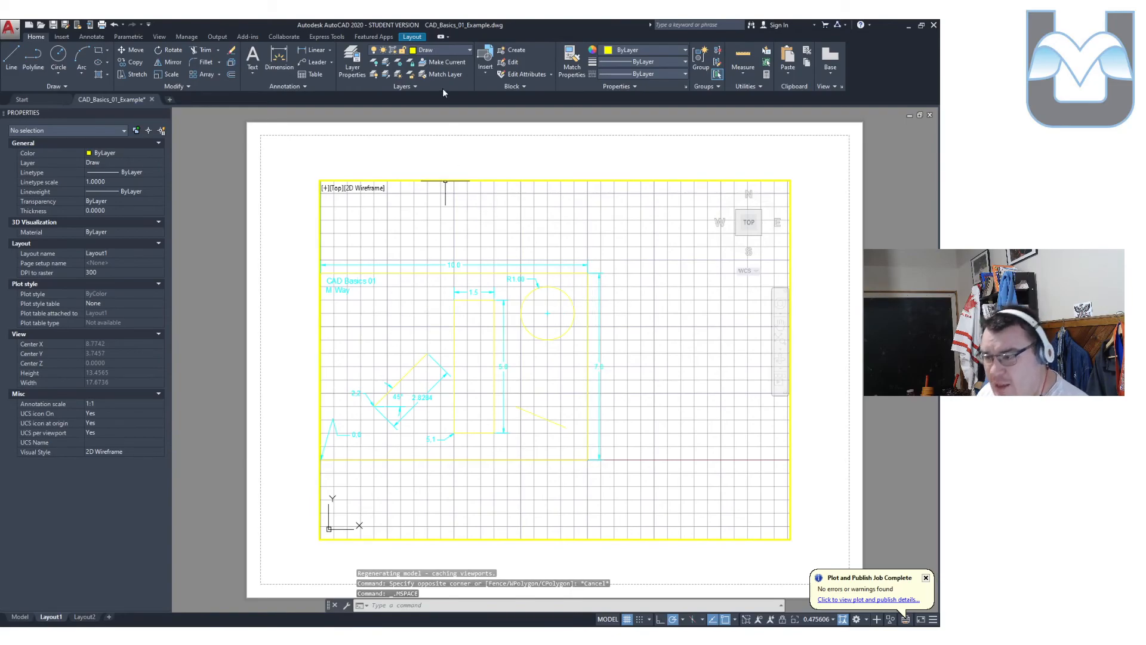
left_click(449, 51)
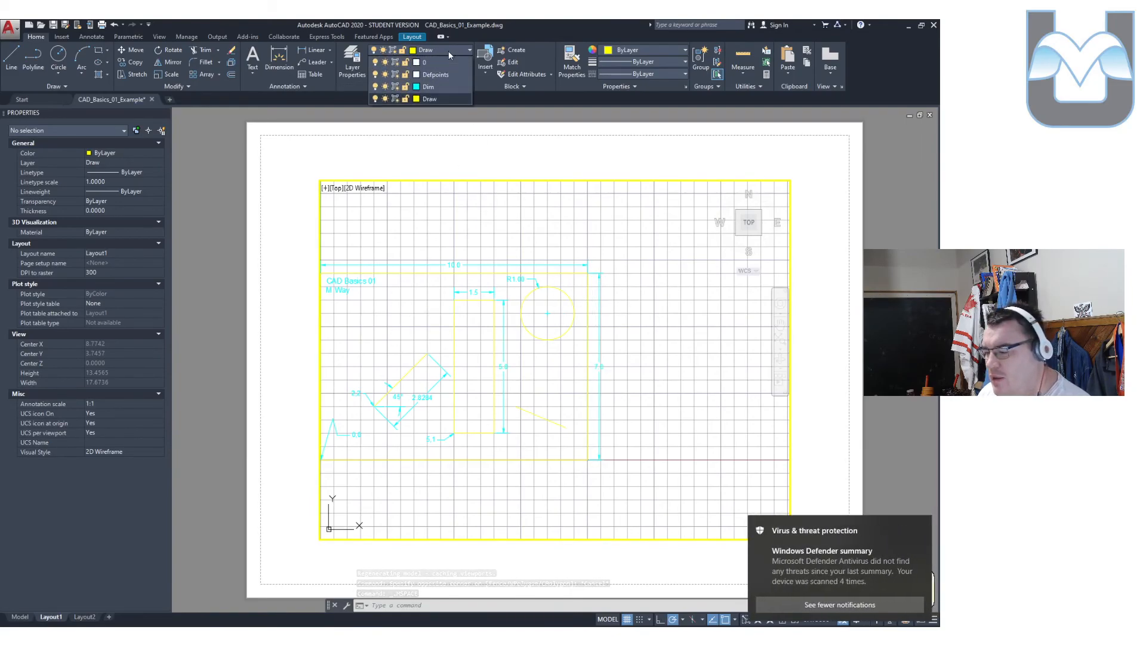
left_click(417, 100)
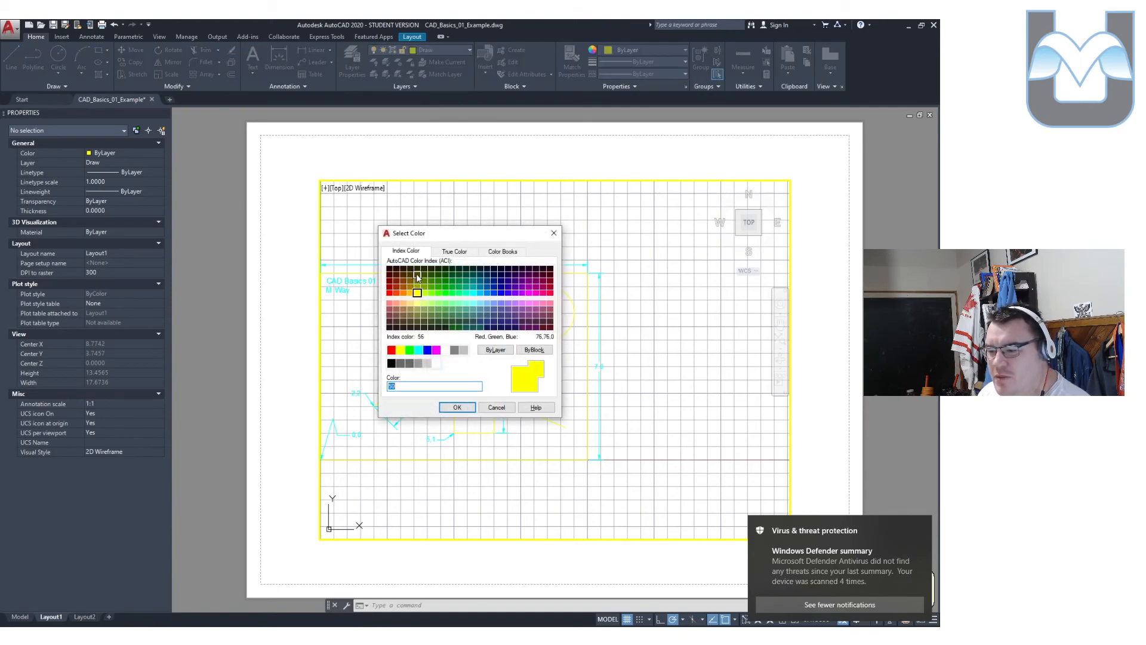
left_click(417, 275)
left_click(456, 407)
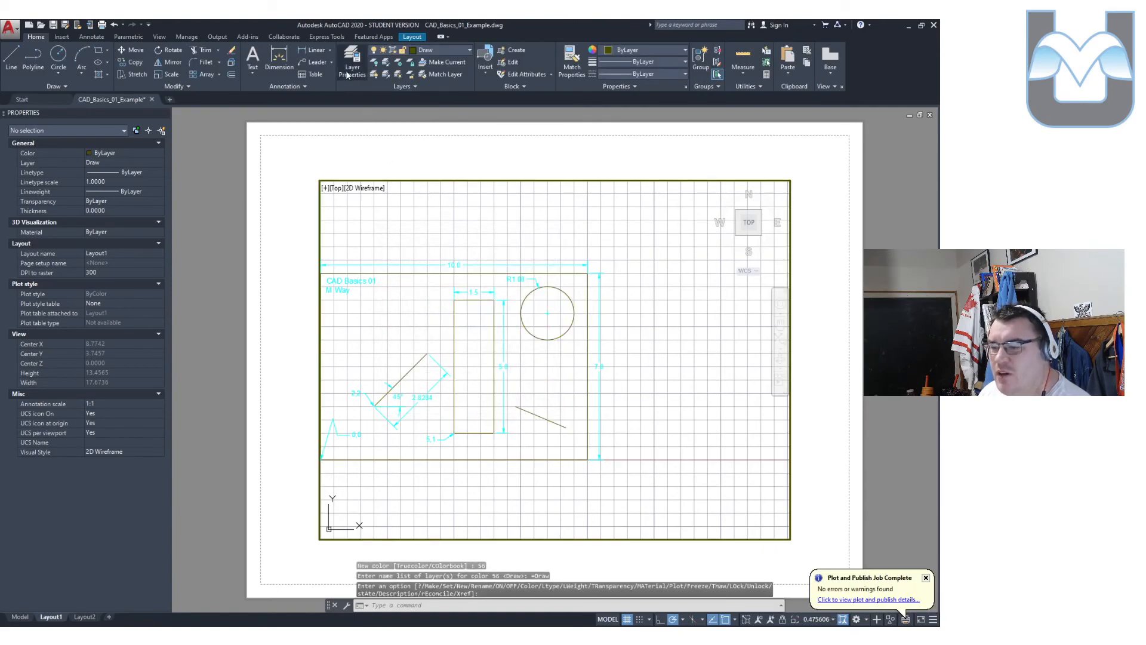
Change the Dim layer's color to index color 136.
left_click(430, 50)
left_click(417, 87)
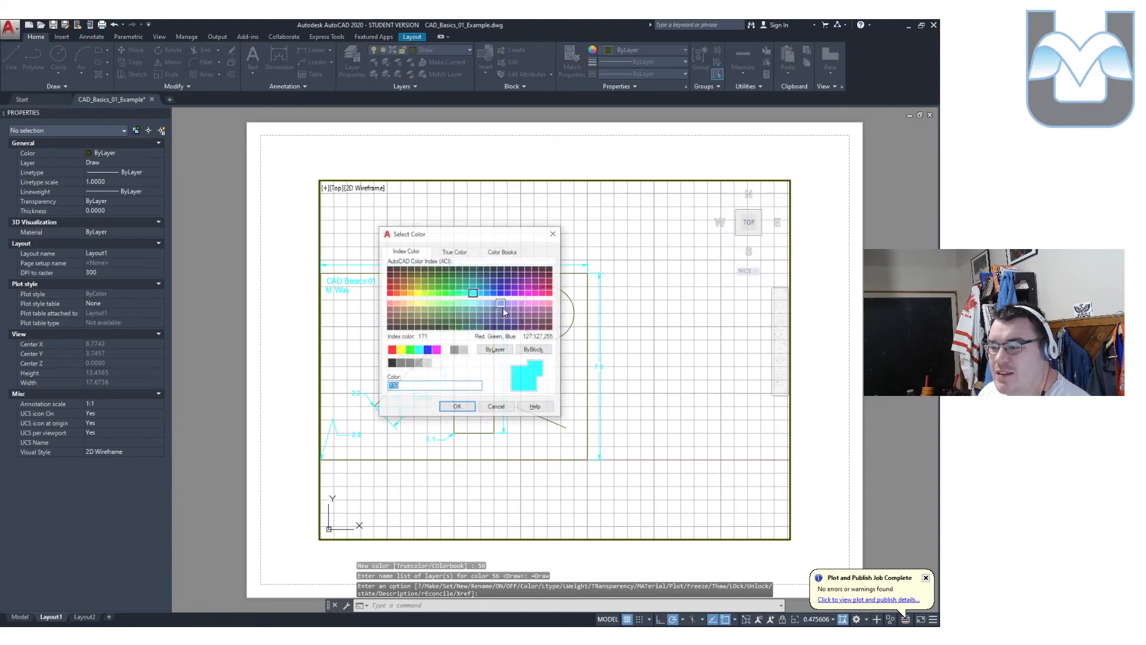
left_click(473, 276)
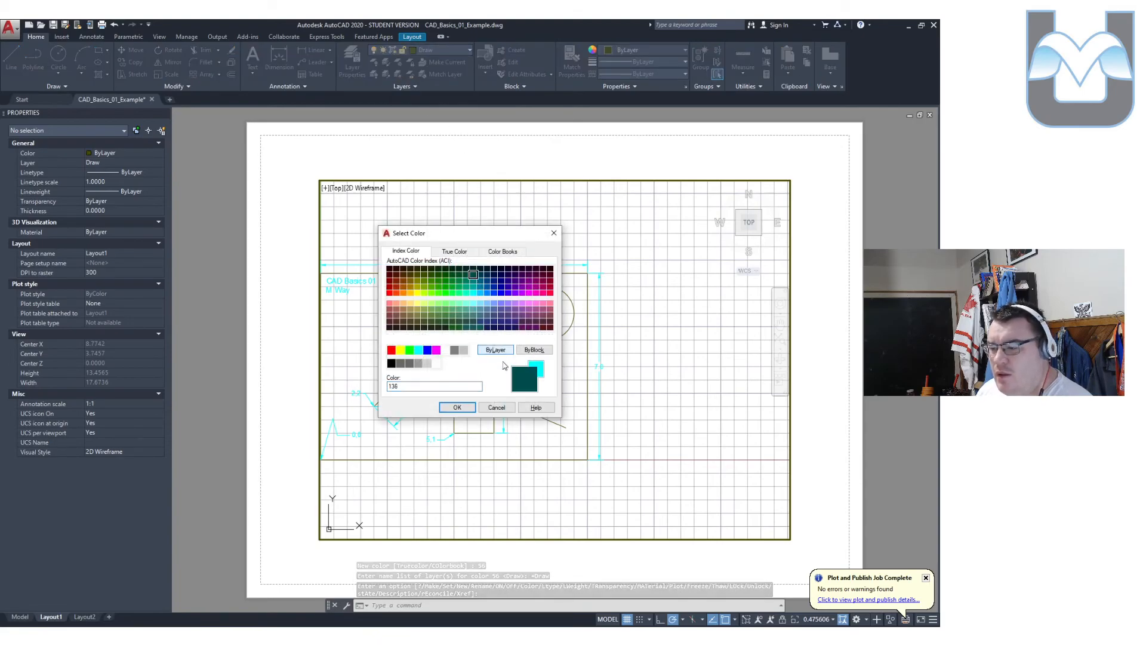
left_click(456, 407)
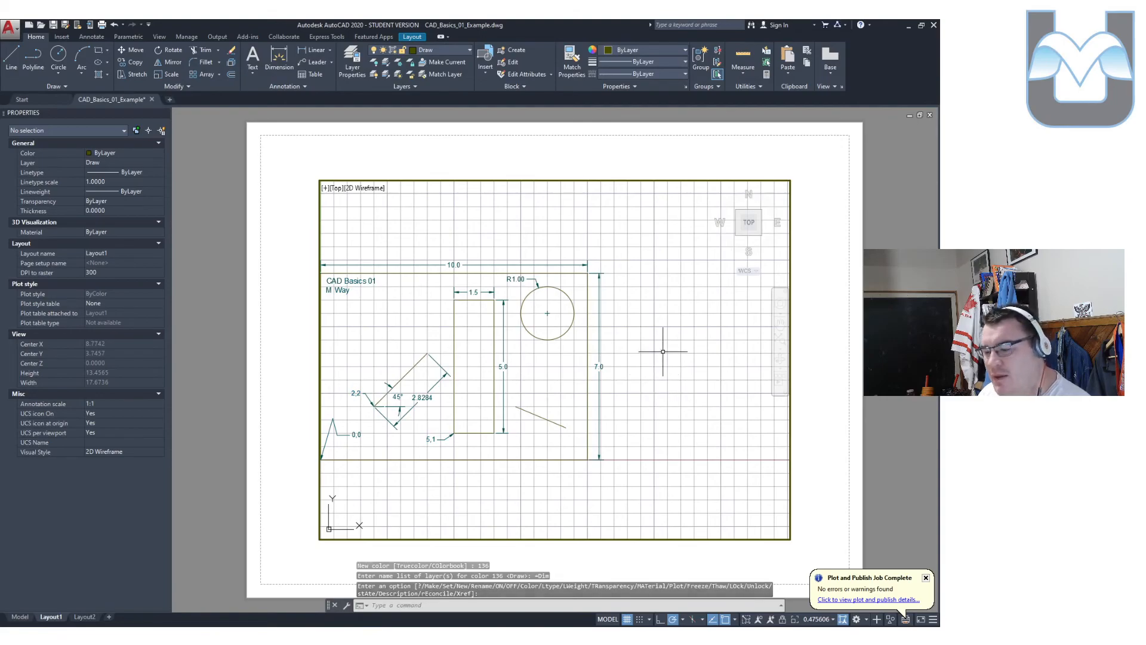
Turn off the drawing grid in the Layout1 viewport and zoom it to the drawing's extents, leaving paper space active.
double_click(294, 295)
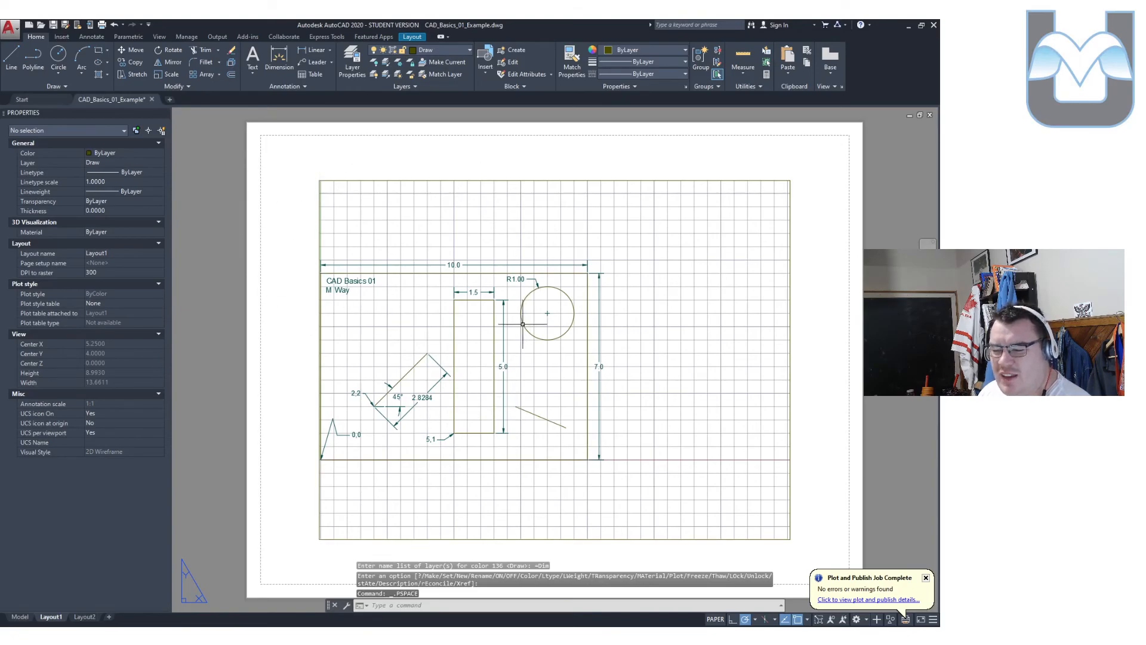
double_click(463, 220)
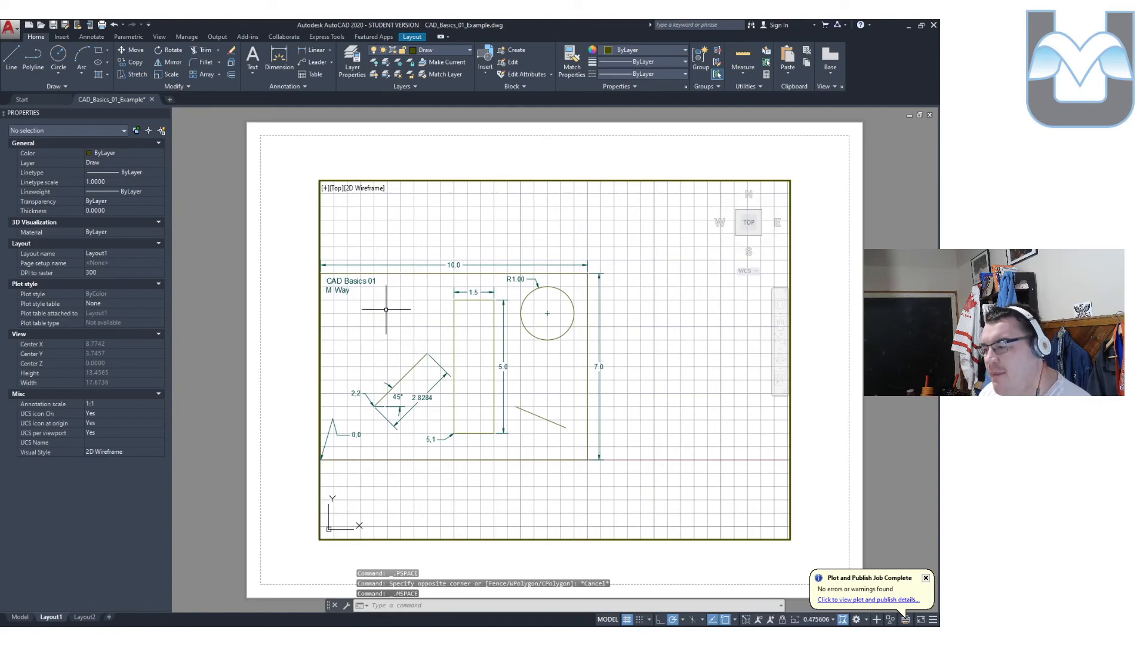
left_click(626, 619)
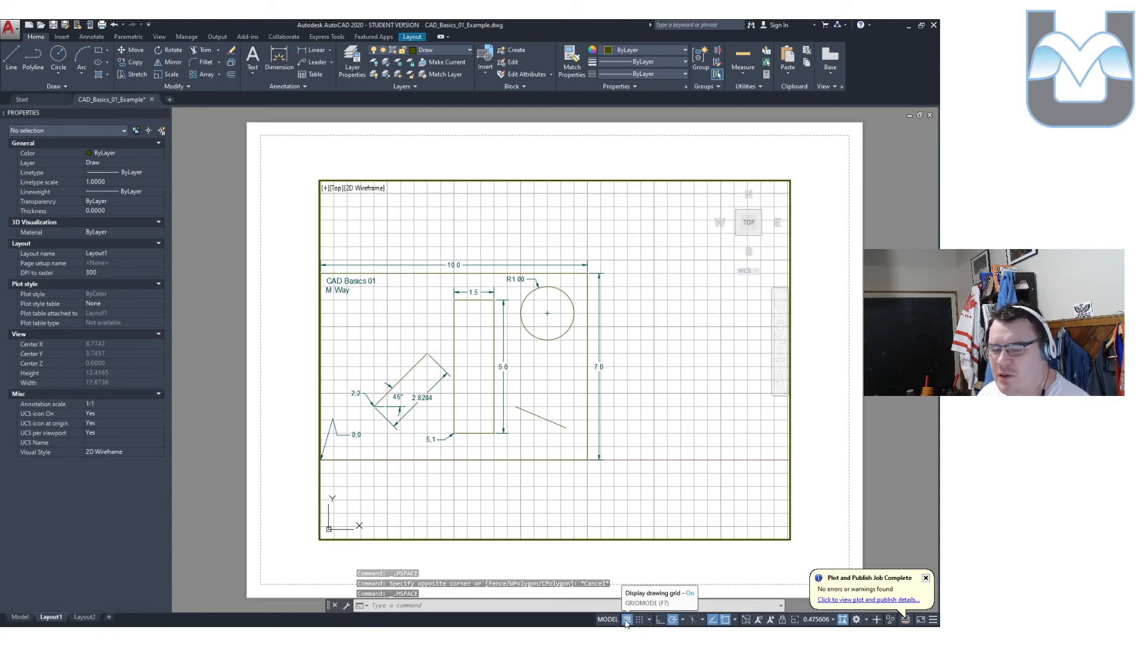
left_click(583, 485)
left_click(584, 486)
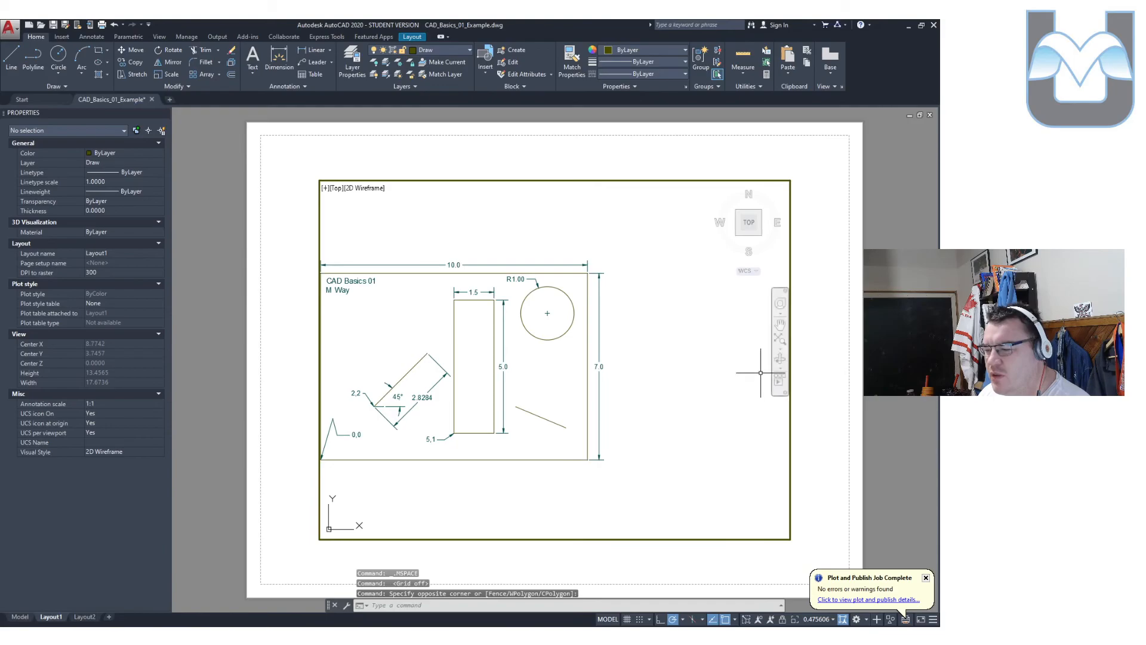
left_click(780, 339)
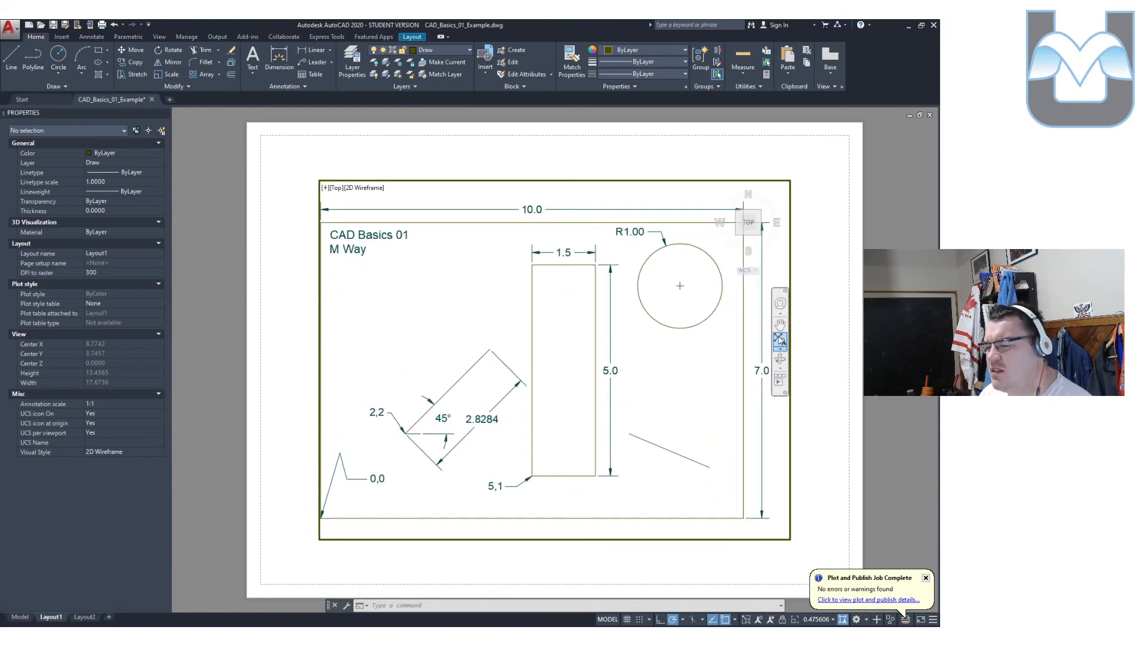
double_click(811, 396)
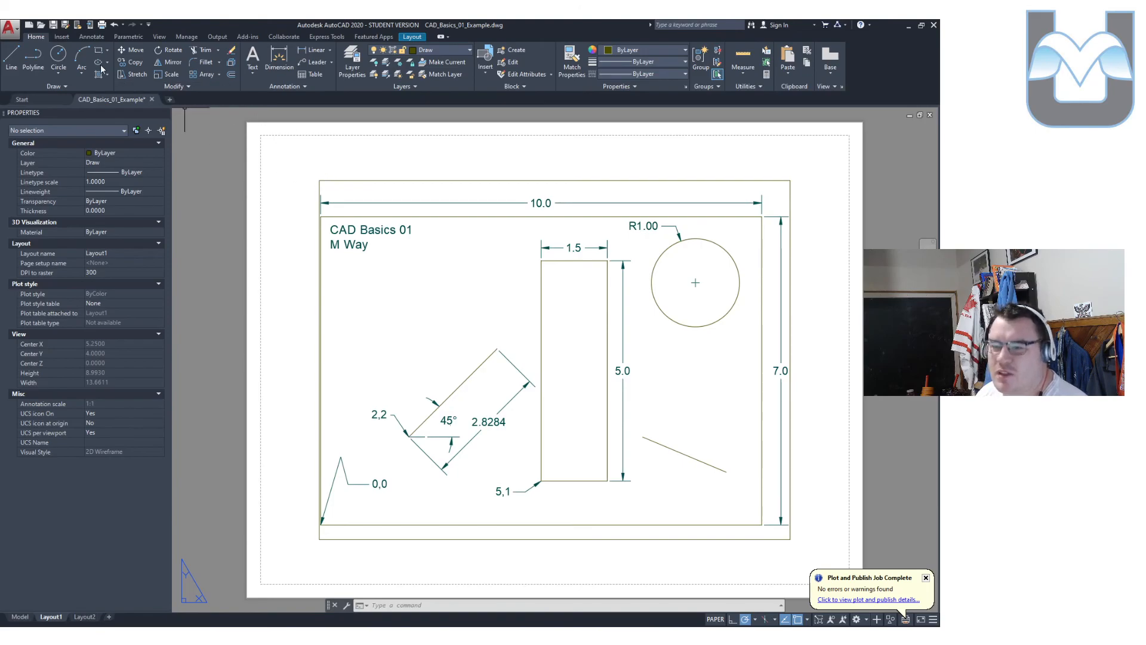
Export the current layout as a PDF to Documents, replacing the existing CAD_Basics_01_Example file.
left_click(11, 28)
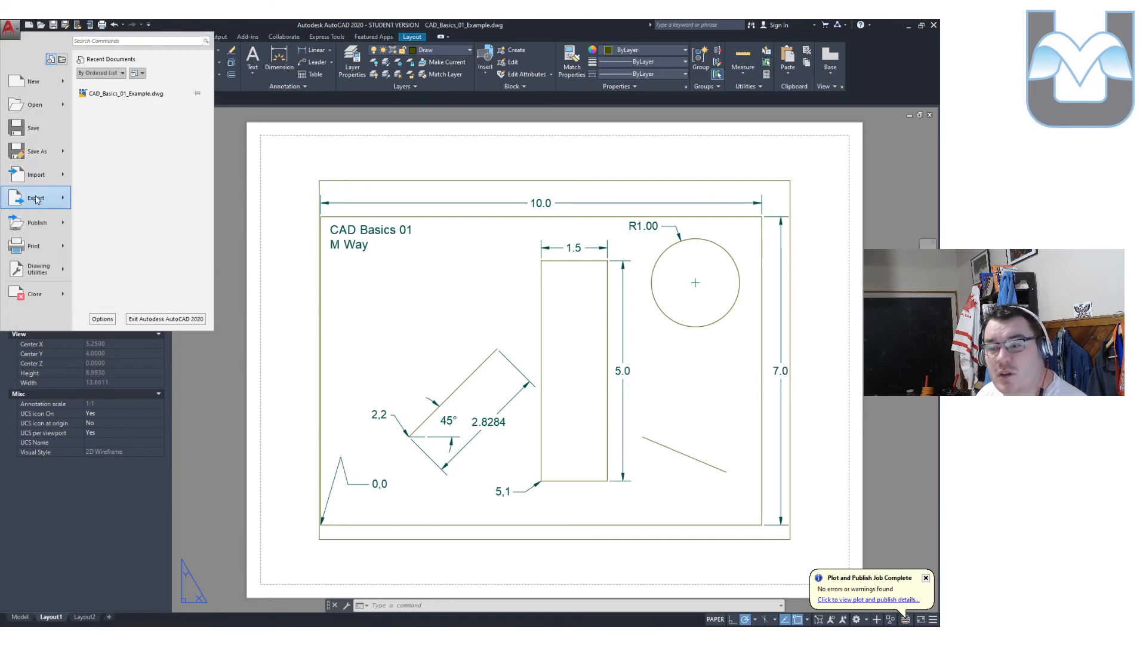
mouse_move(36, 199)
left_click(105, 179)
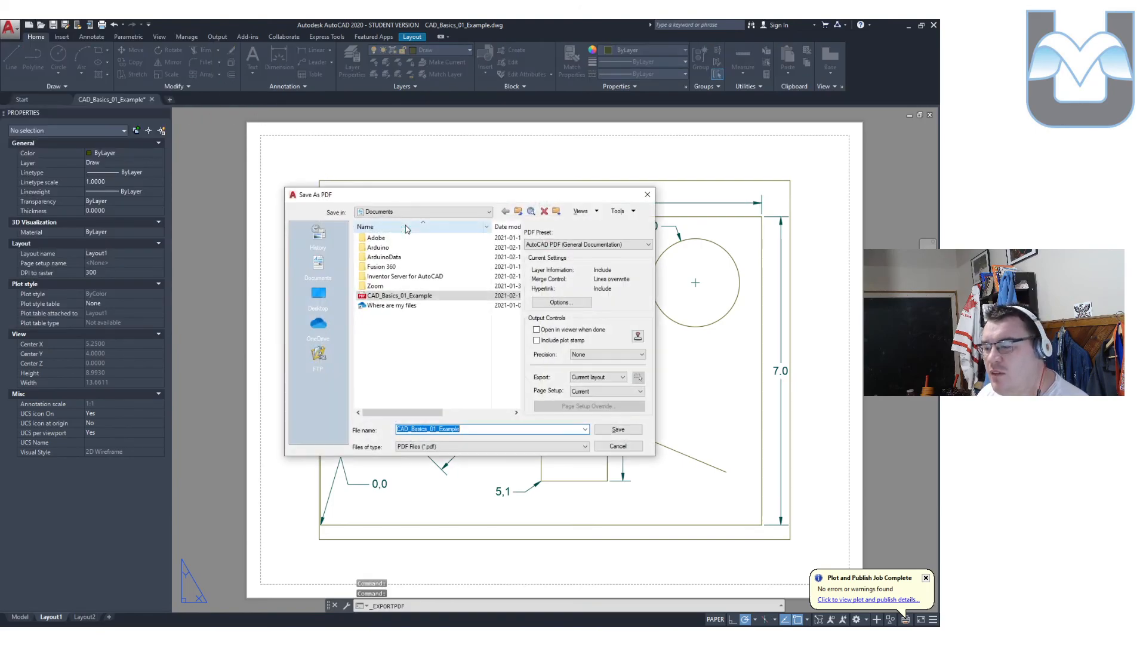
left_click(619, 429)
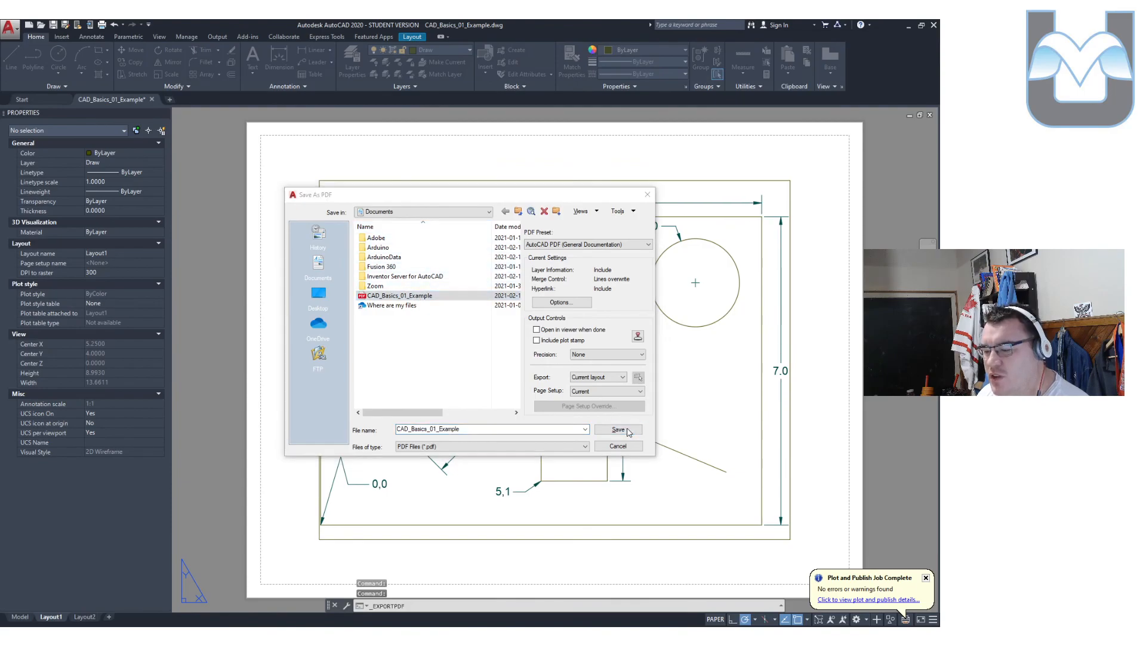
left_click(472, 351)
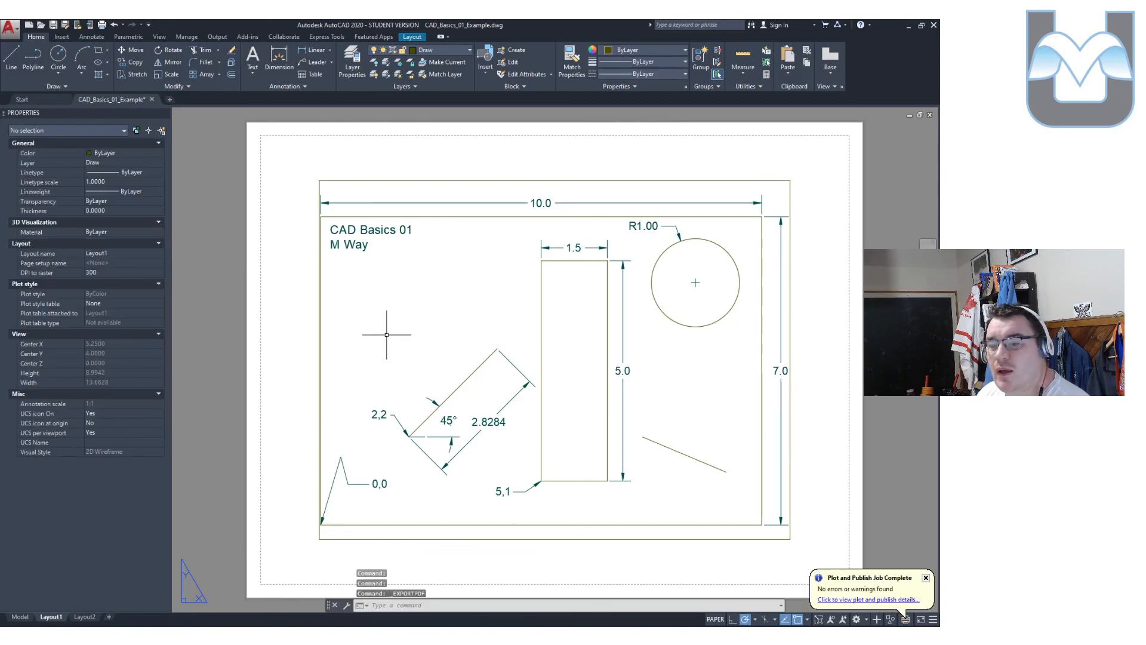
Switch to File Explorer and open the re-exported CAD_Basics_01_Example PDF from Documents.
key("alt+Tab")
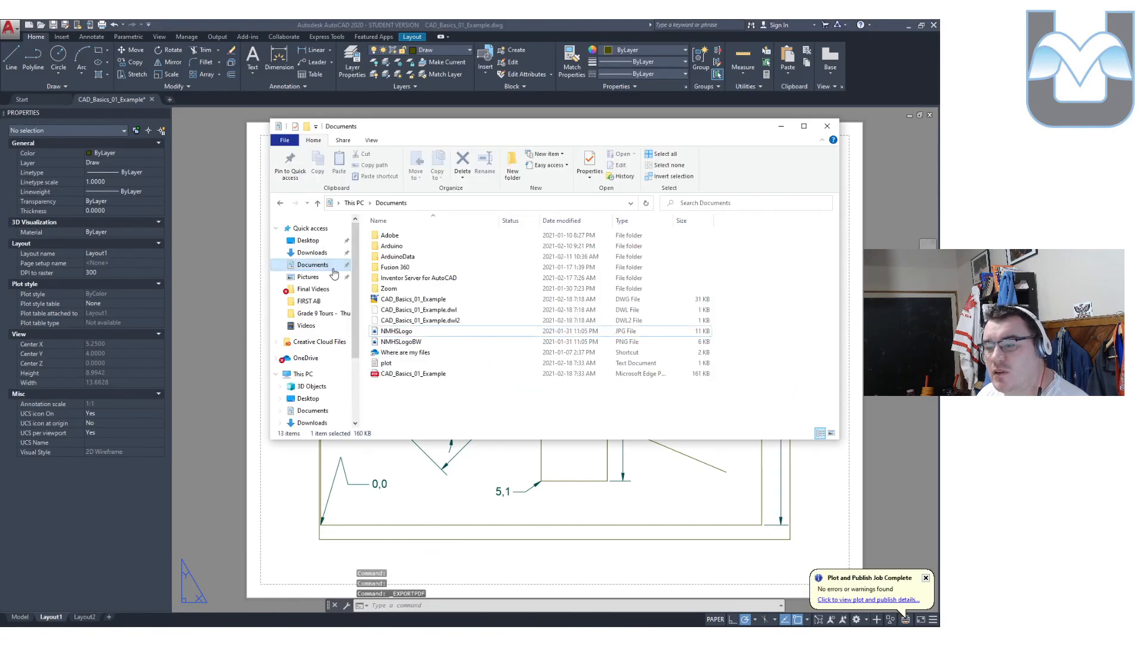
left_click(425, 375)
double_click(500, 375)
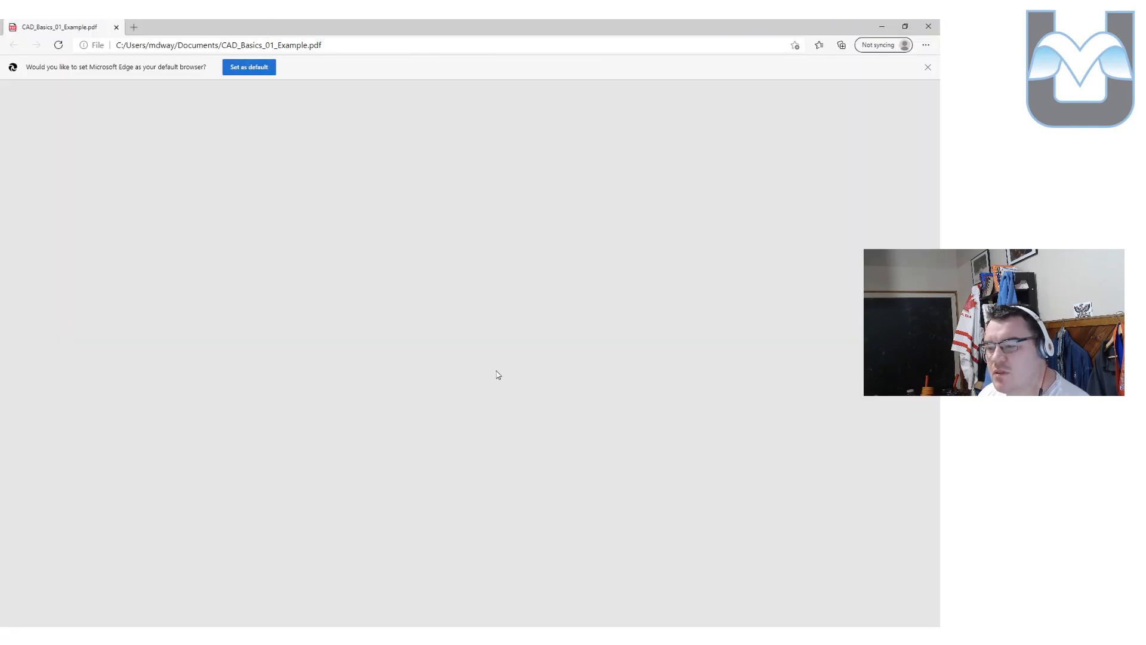